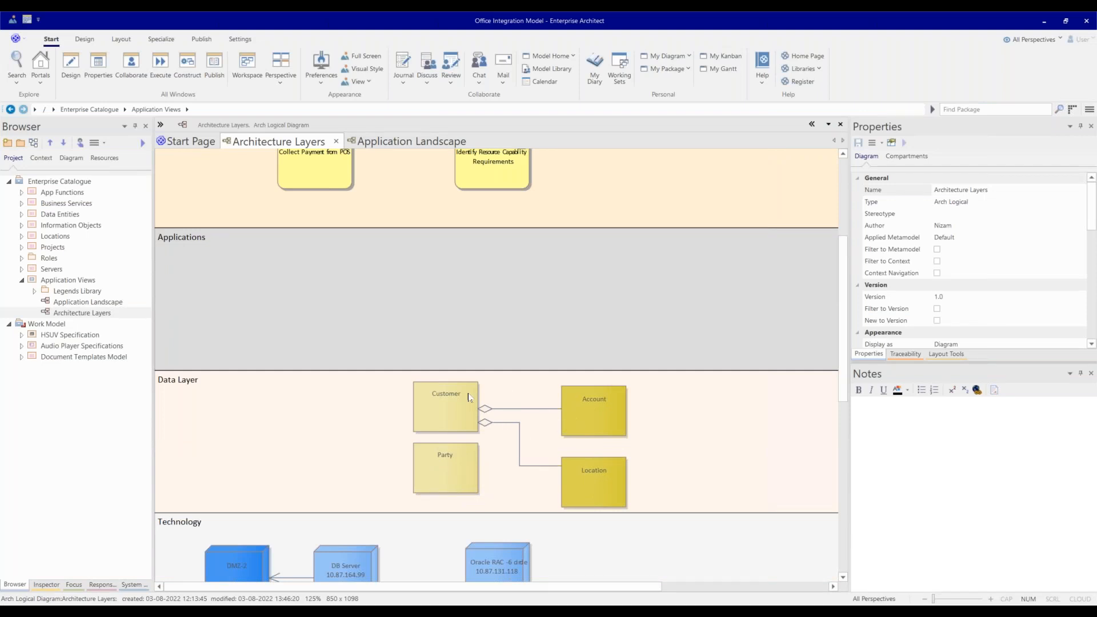
Step: Review the Architecture Layers diagram, then switch to Excel to examine the Apps Export sheet and return to Enterprise Architect
{"action": "scroll", "coordinate": [445, 420], "scroll_direction": "down", "scroll_amount": 3}
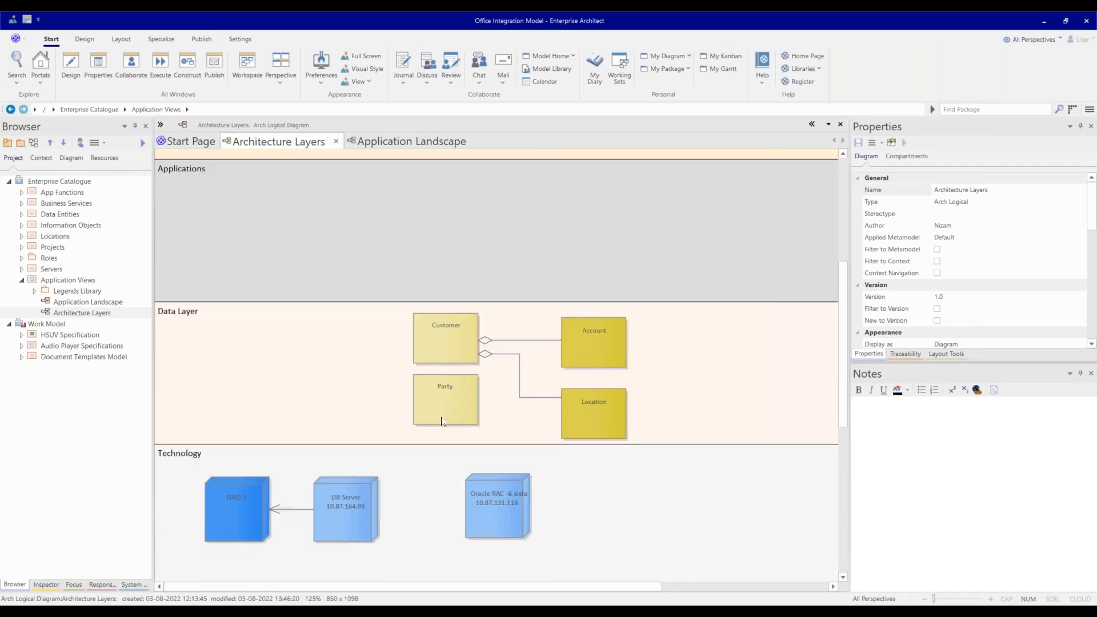
{"action": "scroll", "coordinate": [362, 375], "scroll_direction": "up", "scroll_amount": 6}
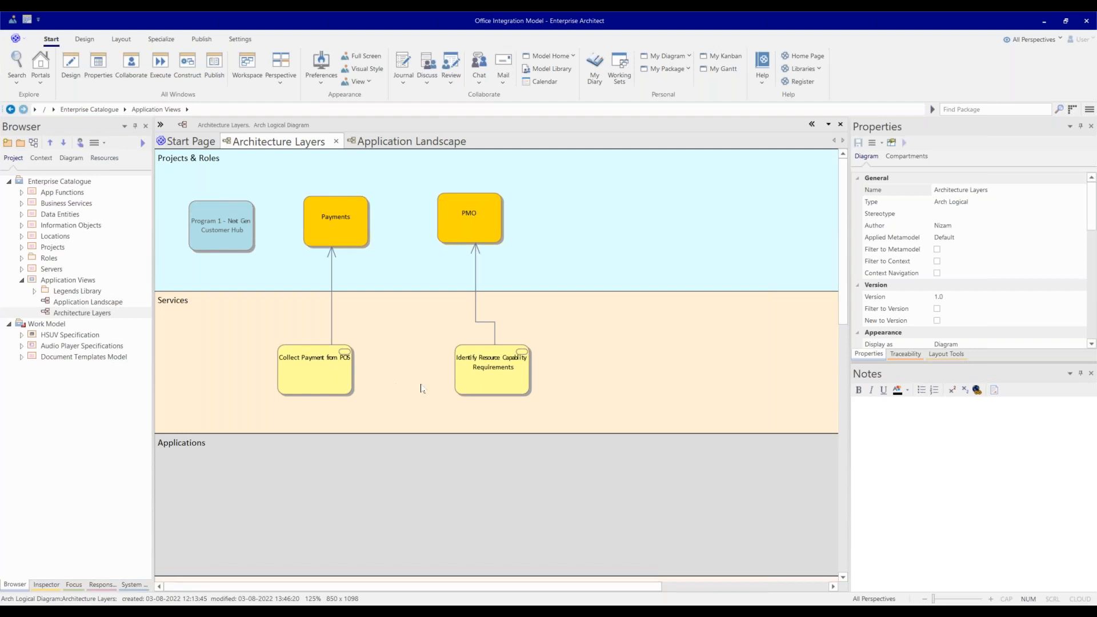
{"action": "key", "text": "alt+Tab"}
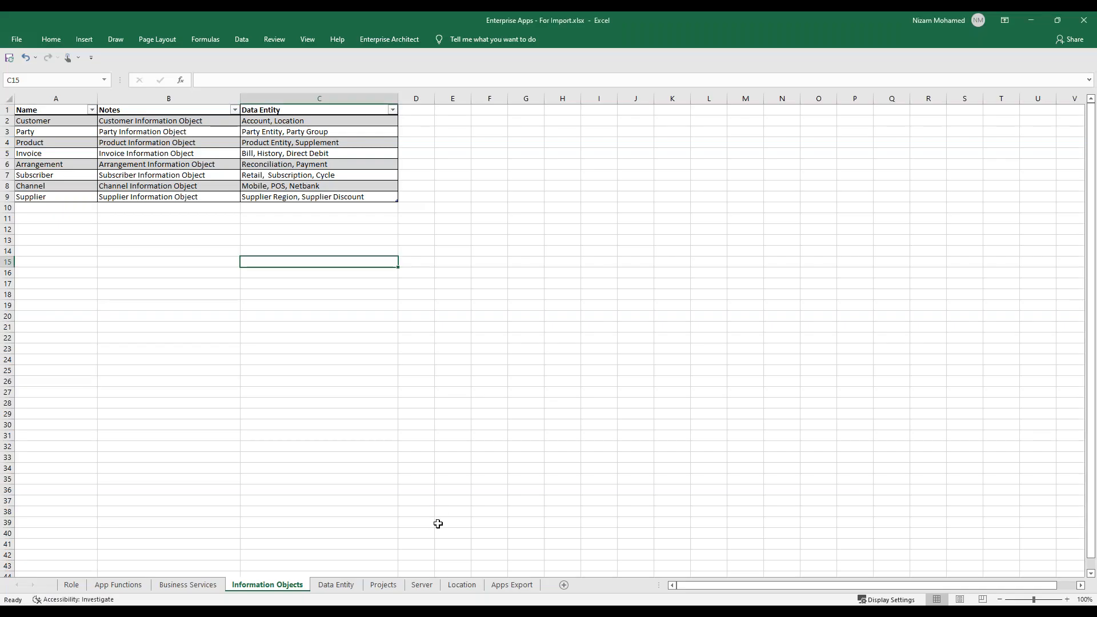
{"action": "left_click", "coordinate": [507, 586]}
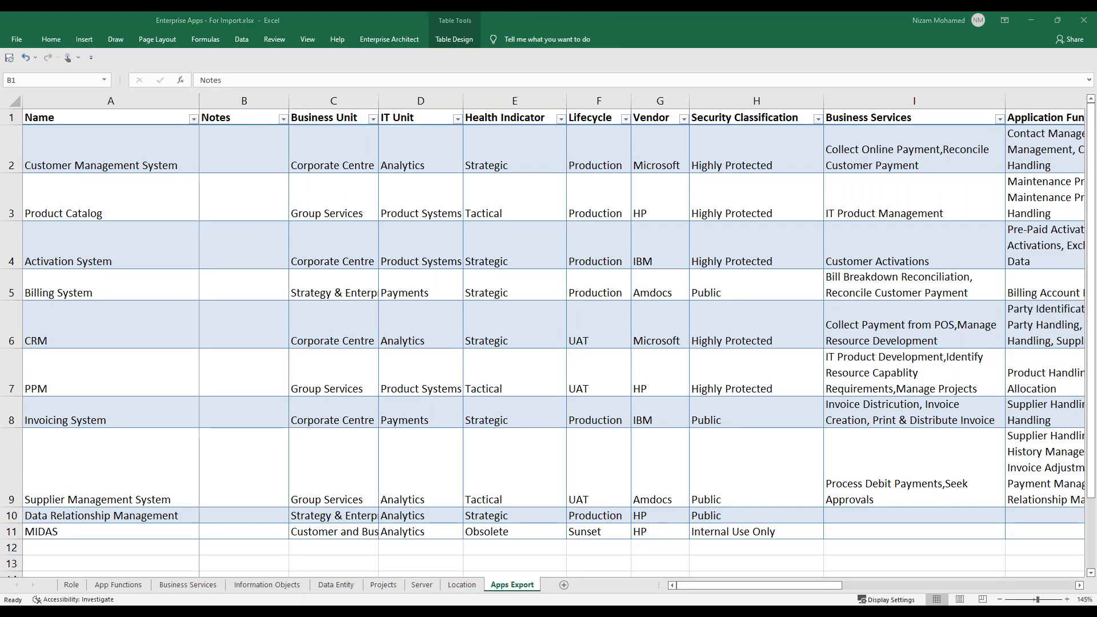
{"action": "key", "text": "alt+Tab"}
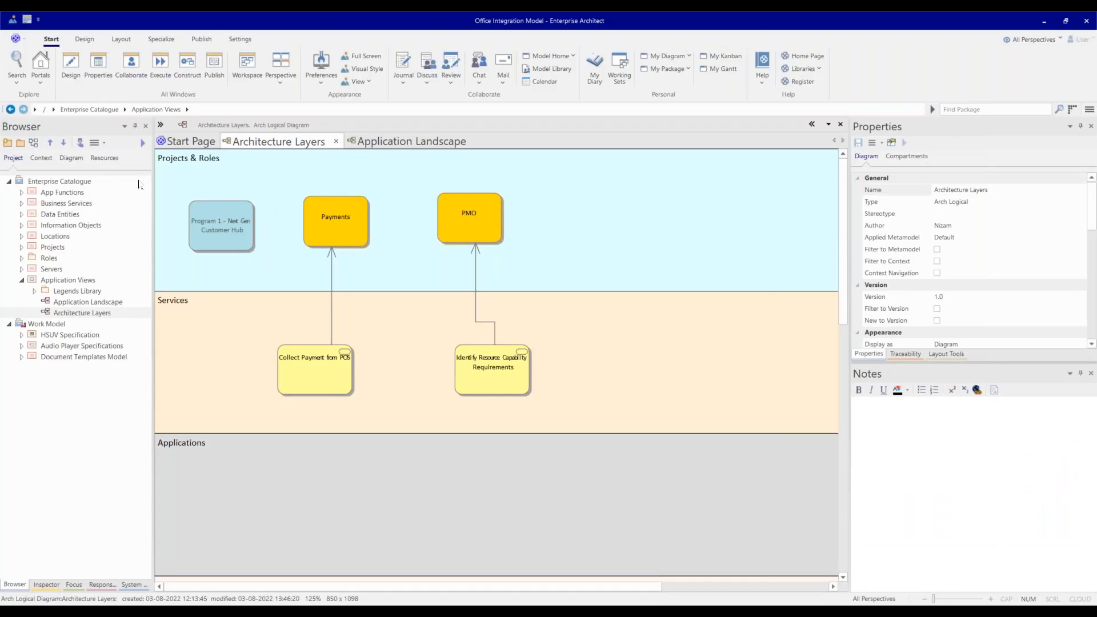
Step: Collapse the Application Views package and start a Microsoft Office Excel document import on the Enterprise Catalogue root
{"action": "left_click", "coordinate": [79, 181]}
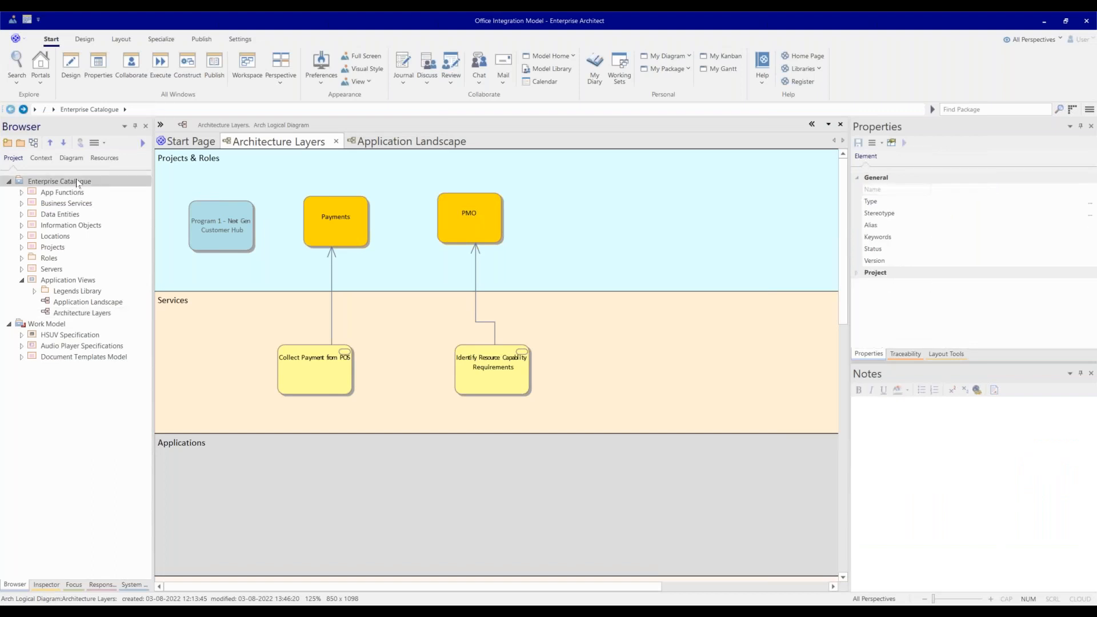
{"action": "left_click", "coordinate": [22, 280]}
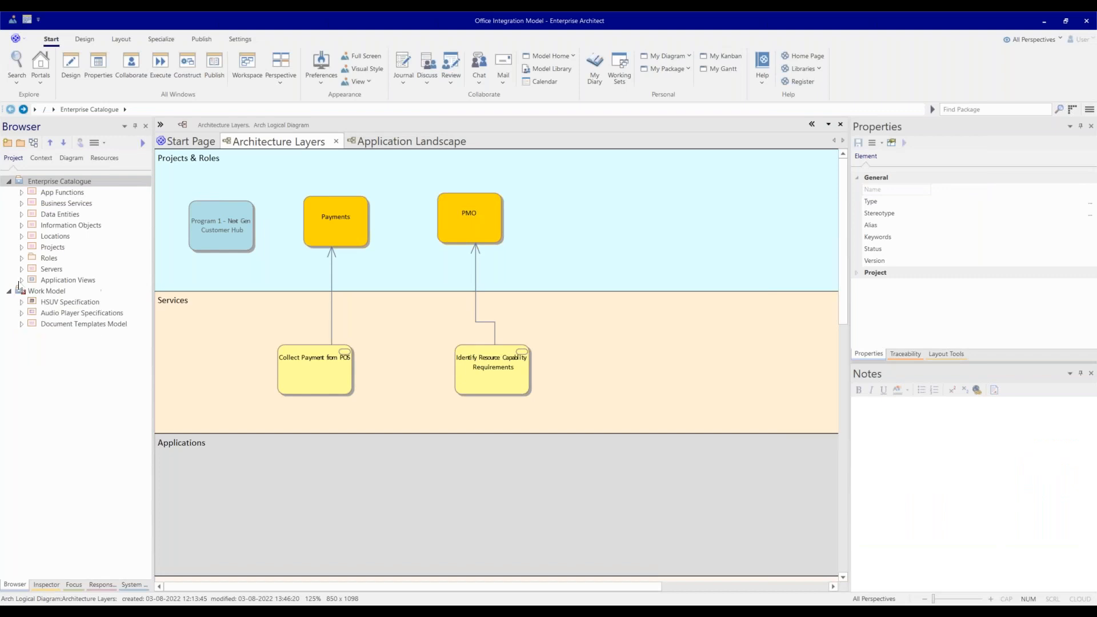
{"action": "left_click", "coordinate": [67, 195]}
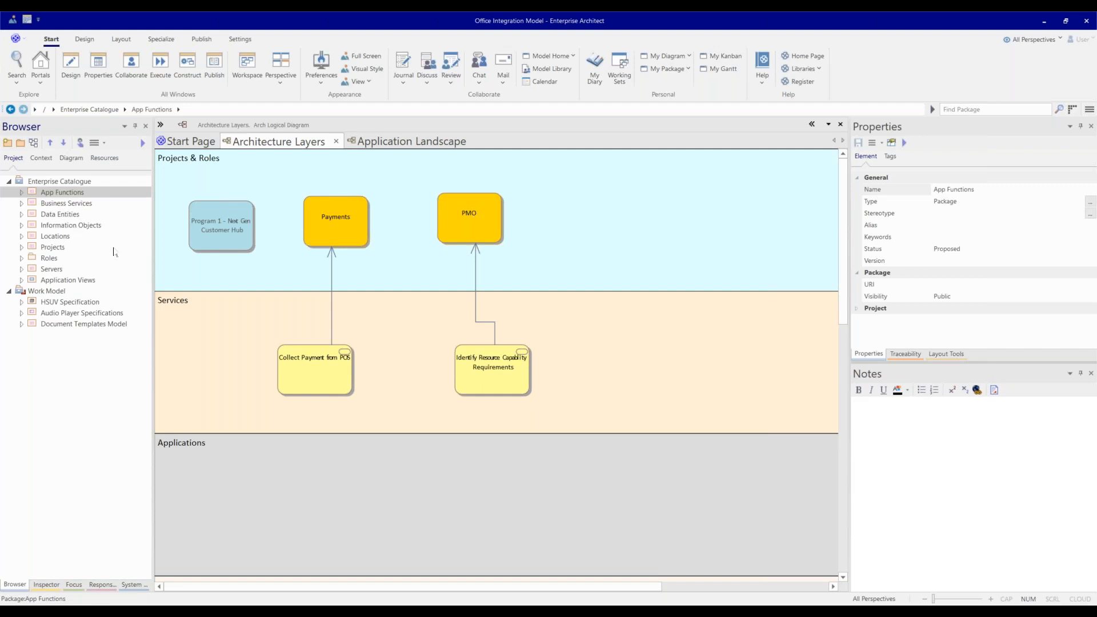
{"action": "left_click", "coordinate": [82, 182]}
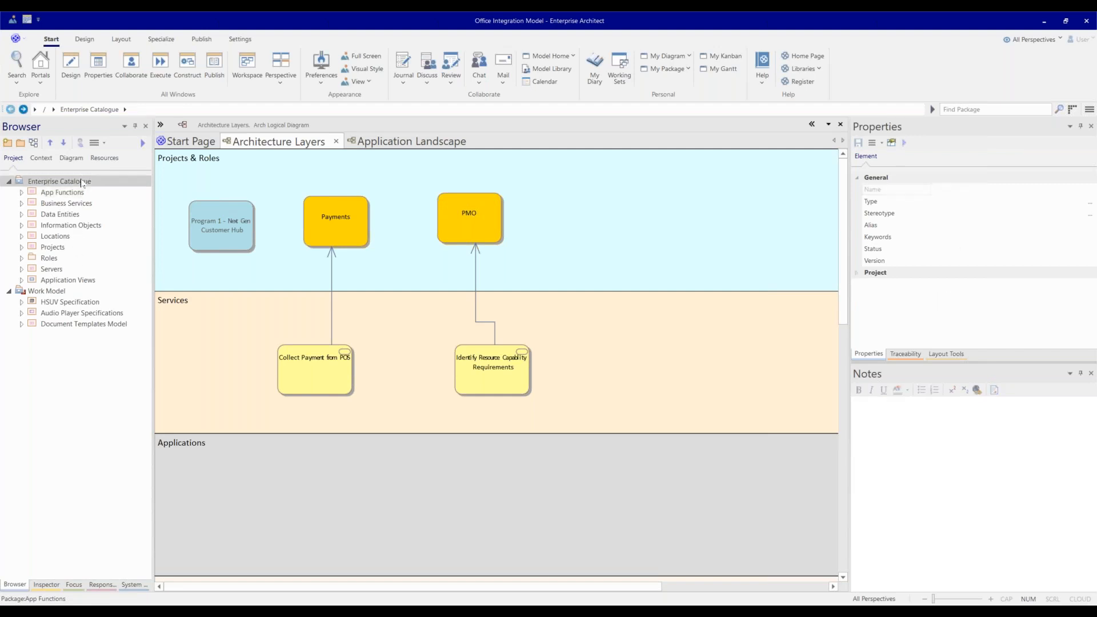
{"action": "right_click", "coordinate": [83, 182]}
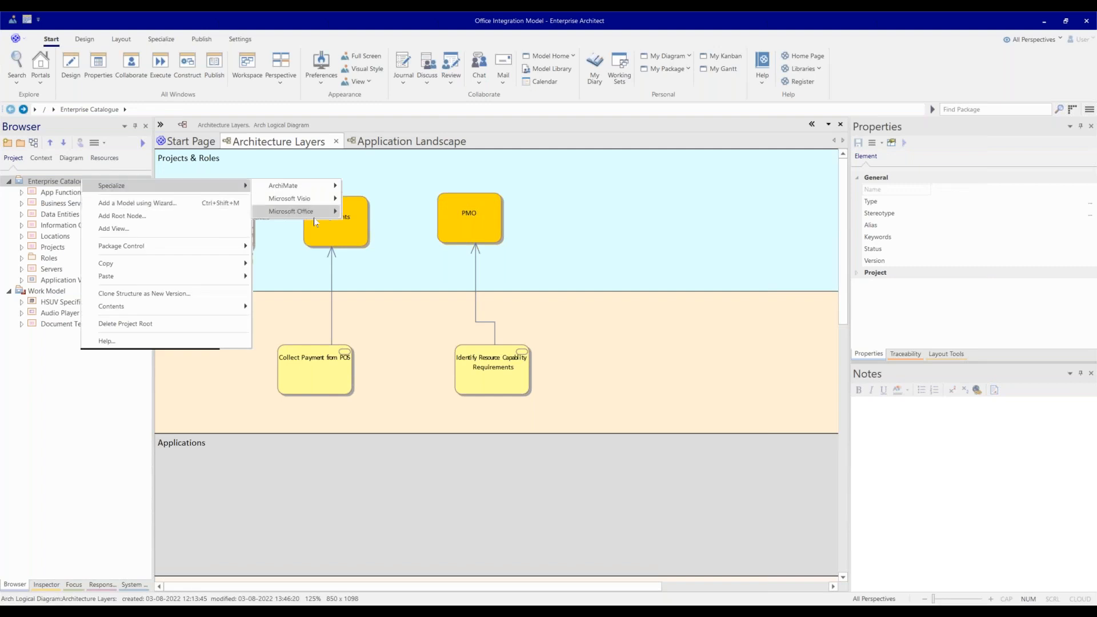
{"action": "mouse_move", "coordinate": [320, 216]}
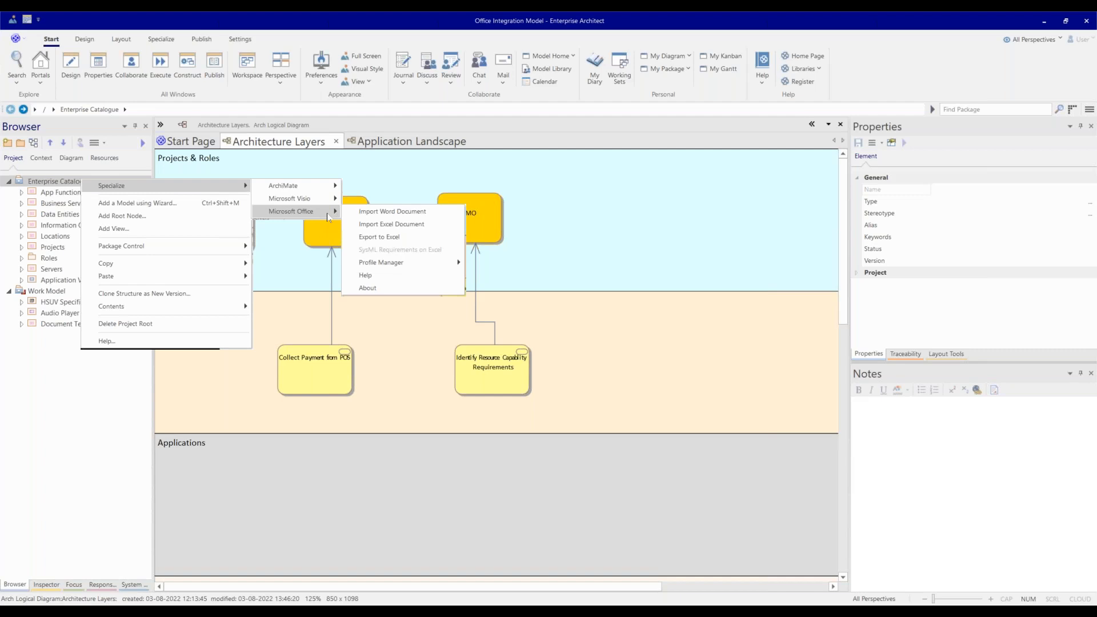
{"action": "left_click", "coordinate": [414, 229]}
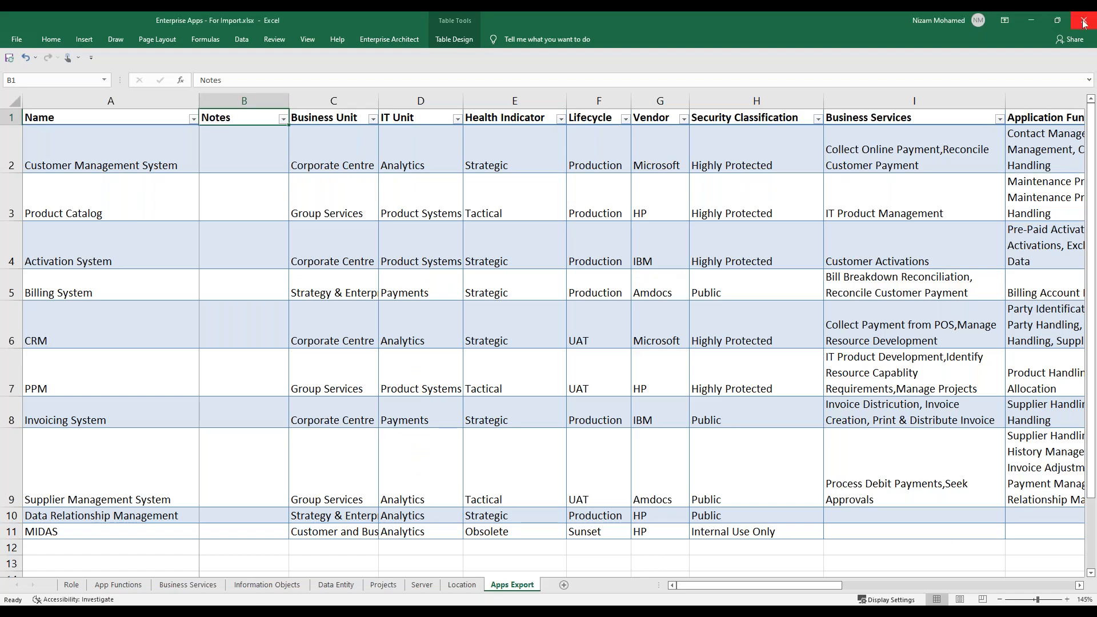
Step: Close the open Excel workbook without saving and choose Enterprise Apps - For Import.xlsx as the document to import
{"action": "left_click", "coordinate": [1084, 22]}
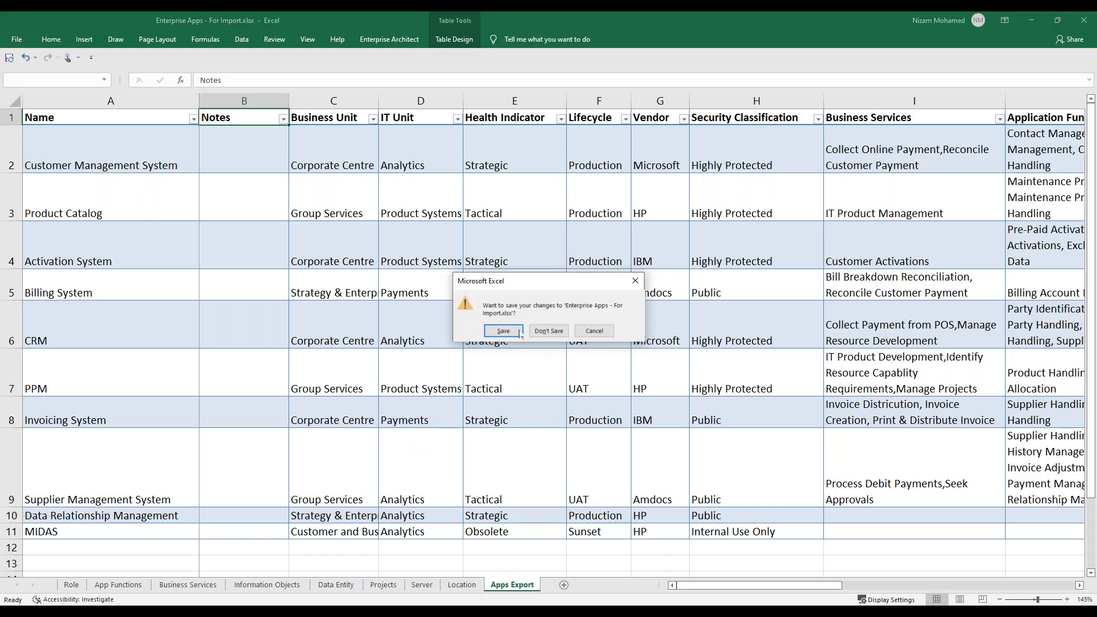
{"action": "left_click", "coordinate": [546, 331]}
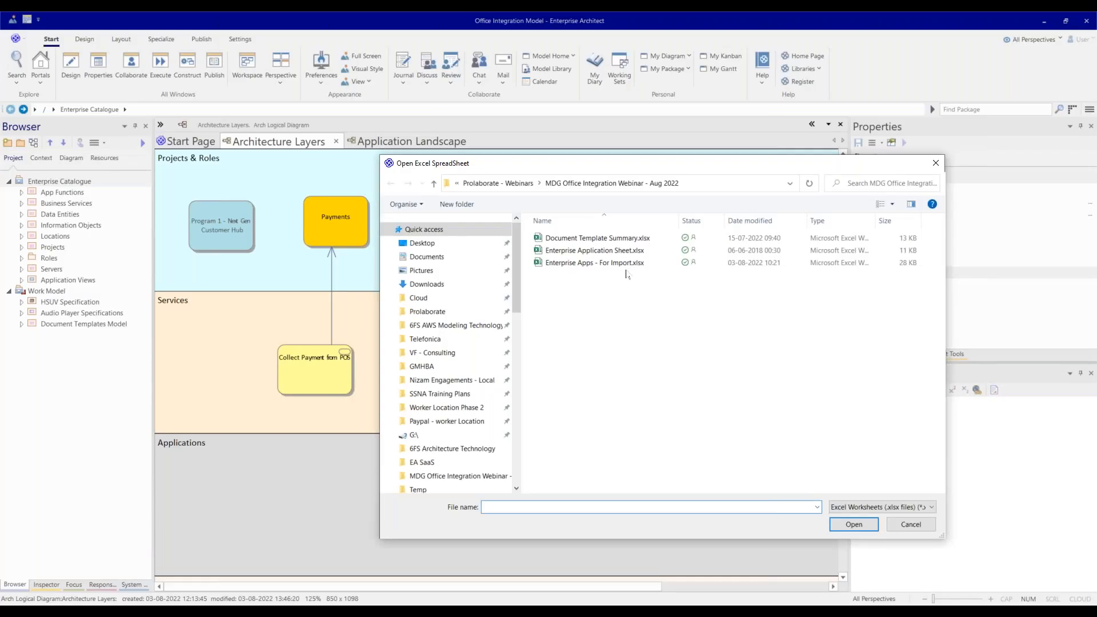
{"action": "left_click", "coordinate": [627, 264]}
{"action": "double_click", "coordinate": [627, 264]}
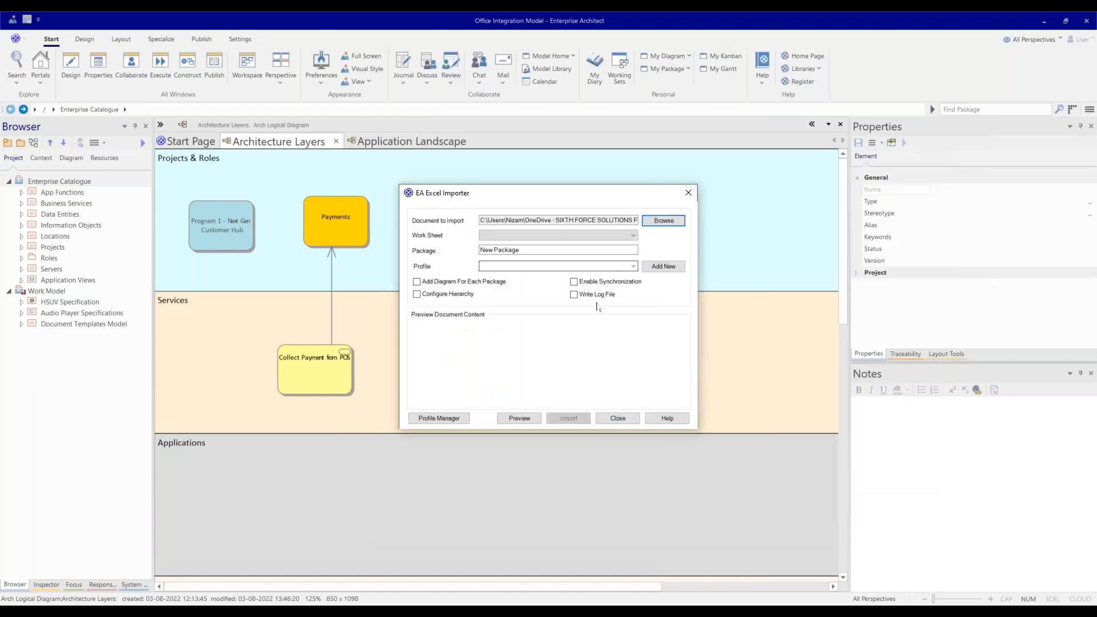
Step: Set the import to the Apps Export worksheet, a package named Applications and the Enterprise Data - Application profile
{"action": "left_click", "coordinate": [633, 235]}
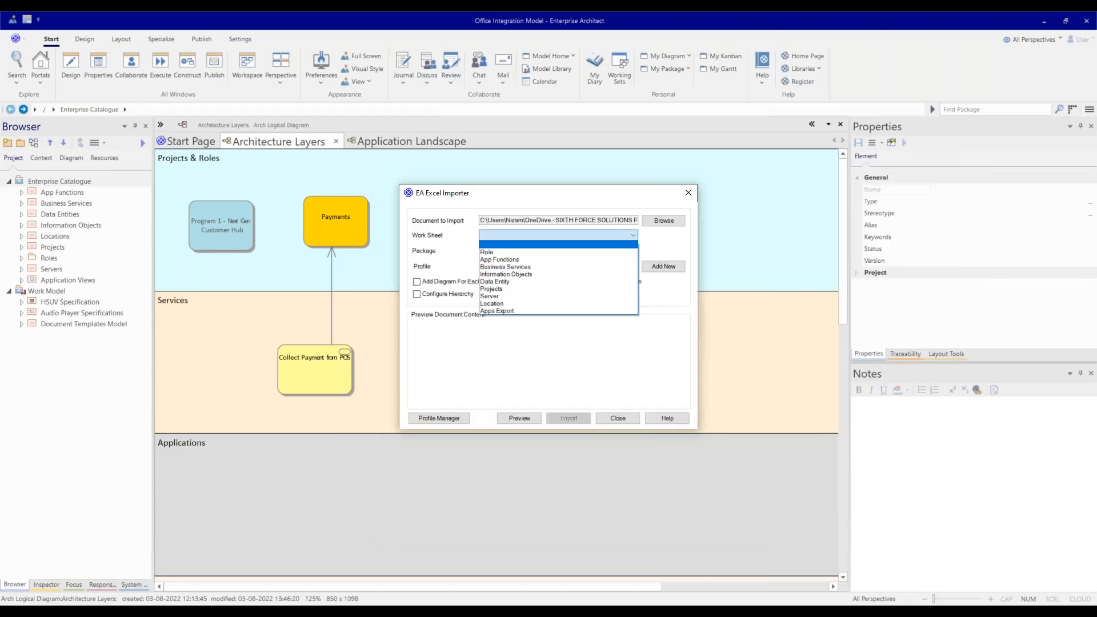
{"action": "left_click", "coordinate": [525, 312]}
{"action": "key", "text": "Tab"}
{"action": "type", "text": "Applications"}
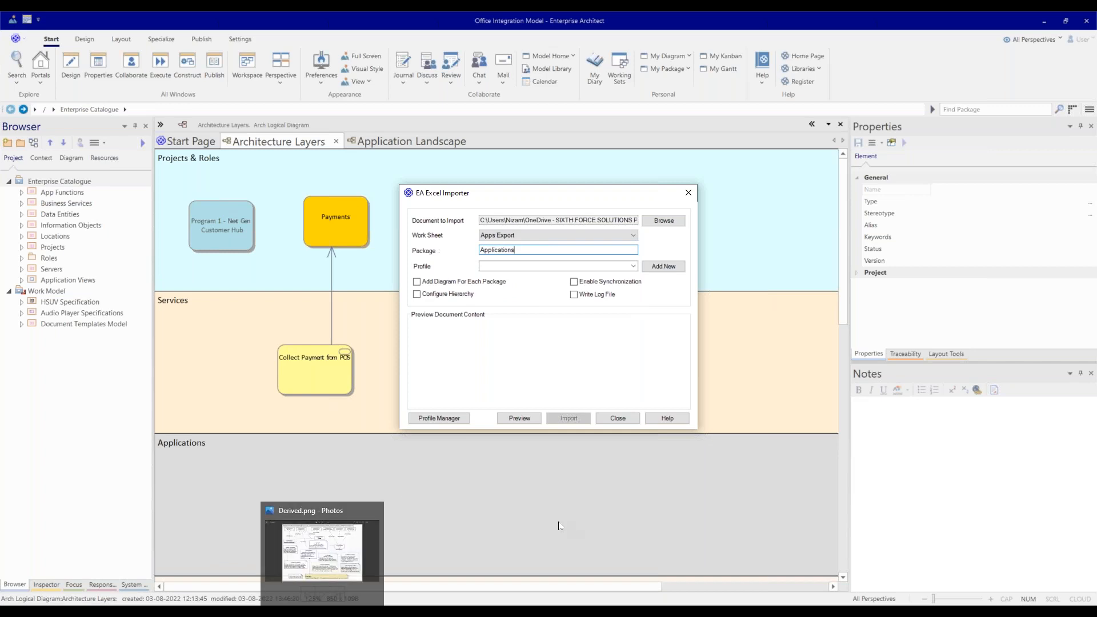
{"action": "left_click", "coordinate": [532, 267]}
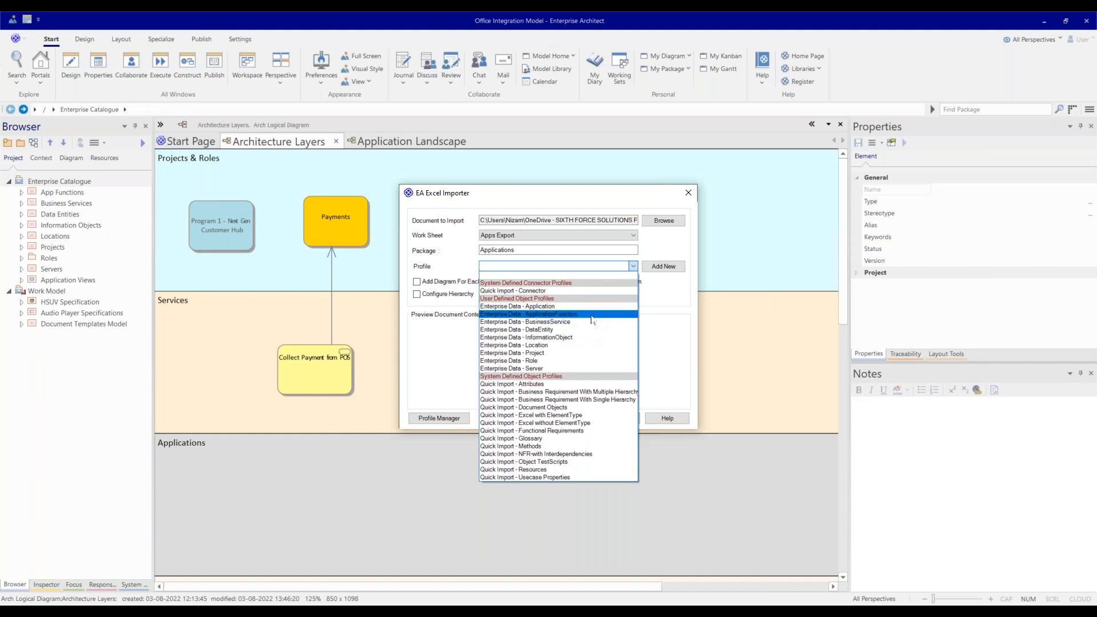
{"action": "left_click", "coordinate": [597, 309]}
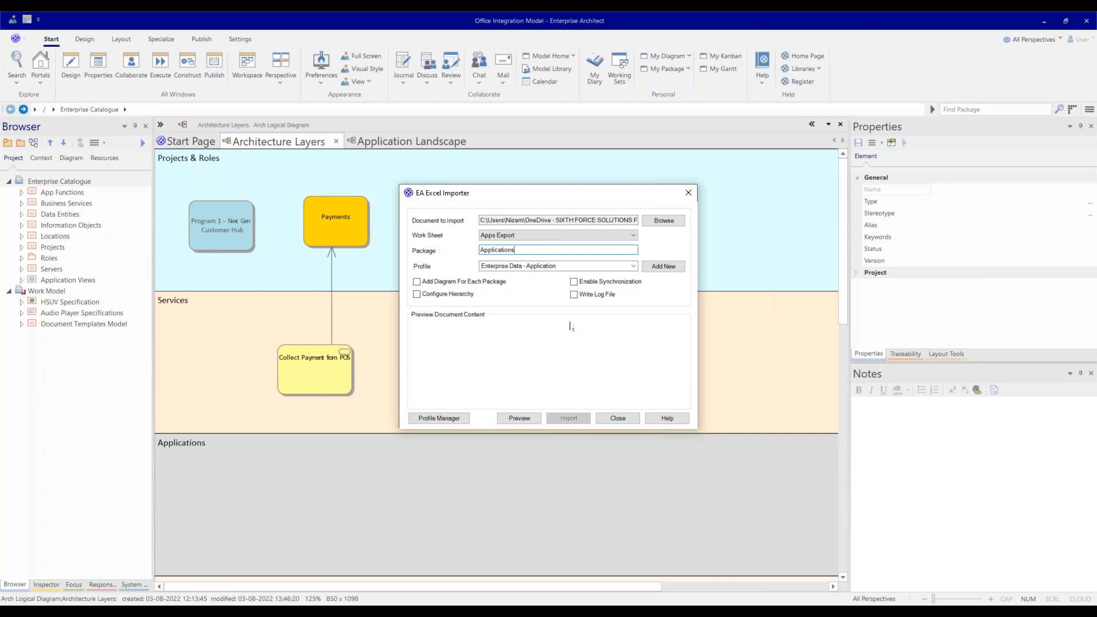
Step: Preview the document content and examine the properties listed for the Customer Management System
{"action": "left_click", "coordinate": [519, 418]}
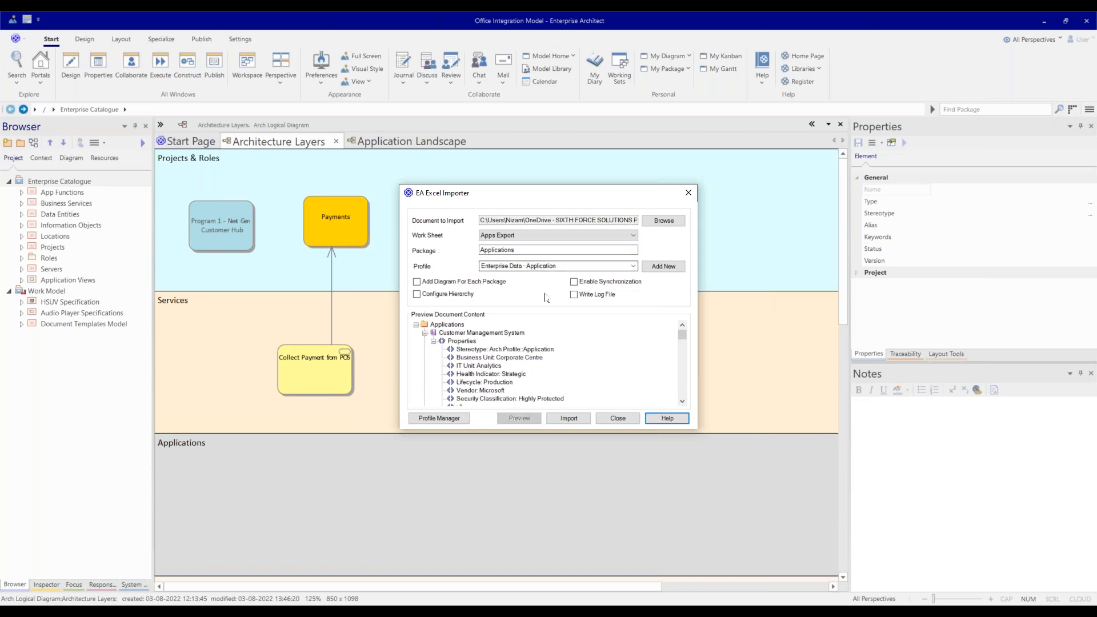
{"action": "left_click", "coordinate": [499, 349]}
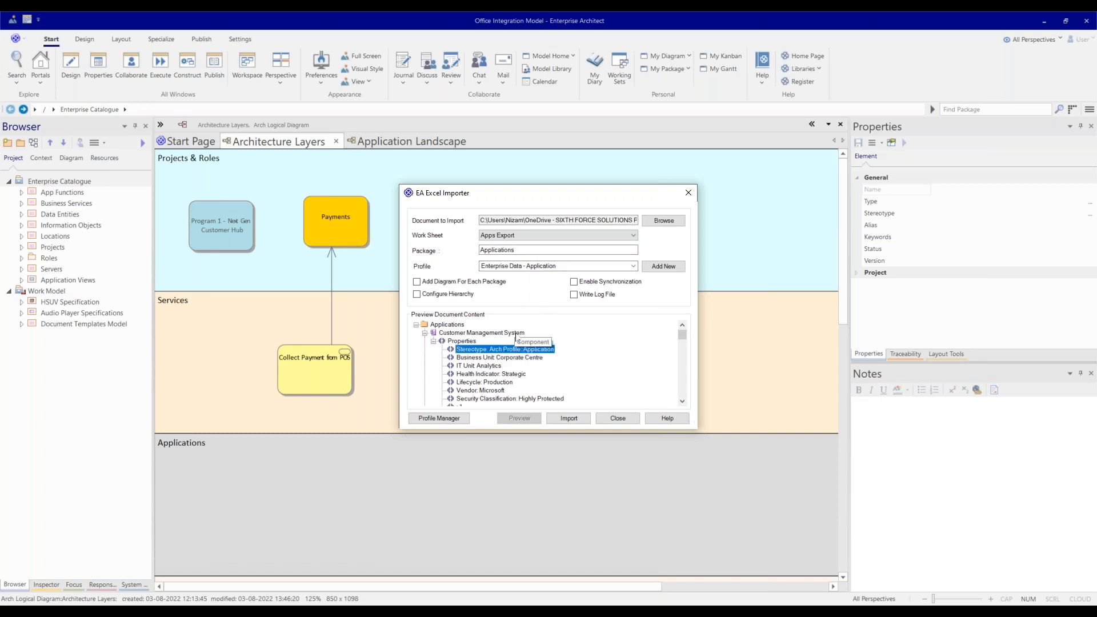
{"action": "left_click", "coordinate": [516, 335]}
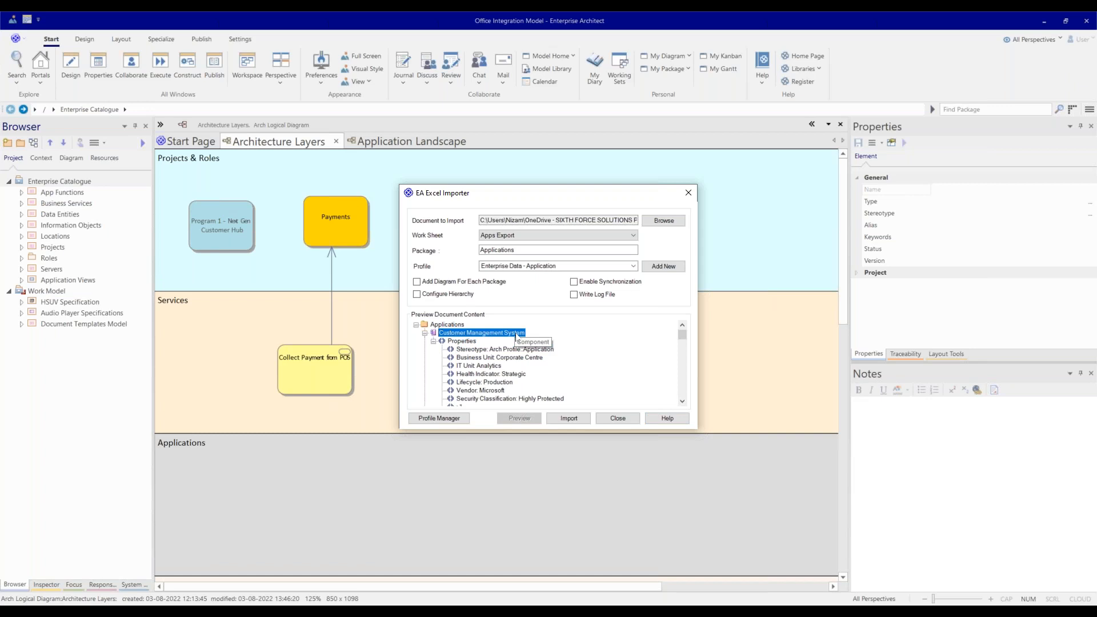
{"action": "scroll", "coordinate": [516, 366], "scroll_direction": "down", "scroll_amount": 1}
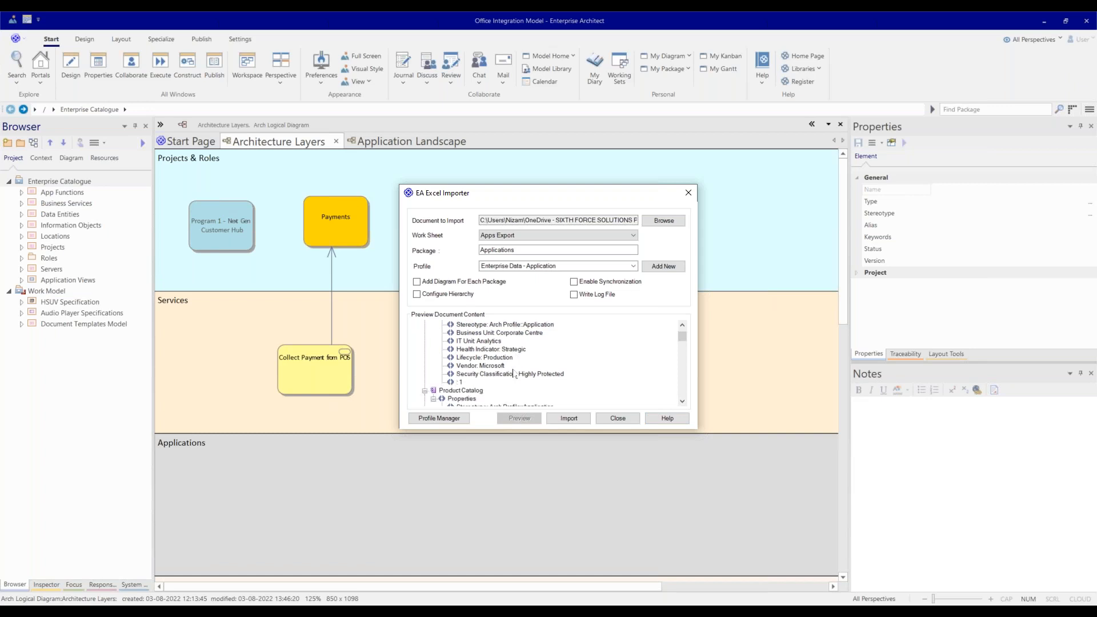
{"action": "scroll", "coordinate": [512, 369], "scroll_direction": "up", "scroll_amount": 1}
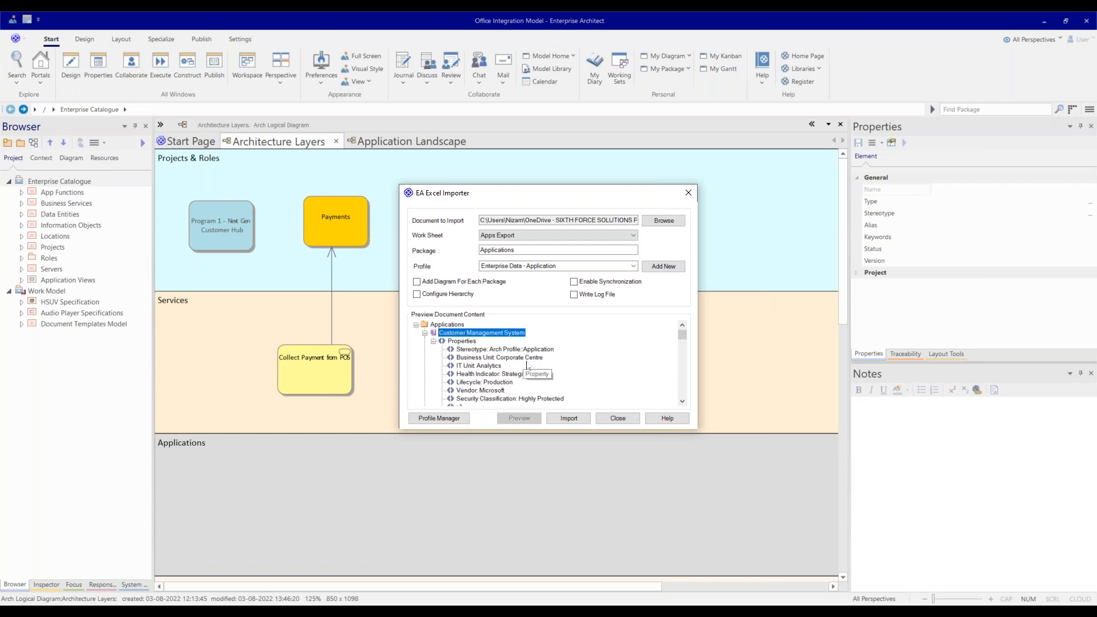
Step: Start the import and add the Enterprise Catalogue with its subpackages, except Application Views, as additional packages for the connector mappings
{"action": "left_click", "coordinate": [563, 421]}
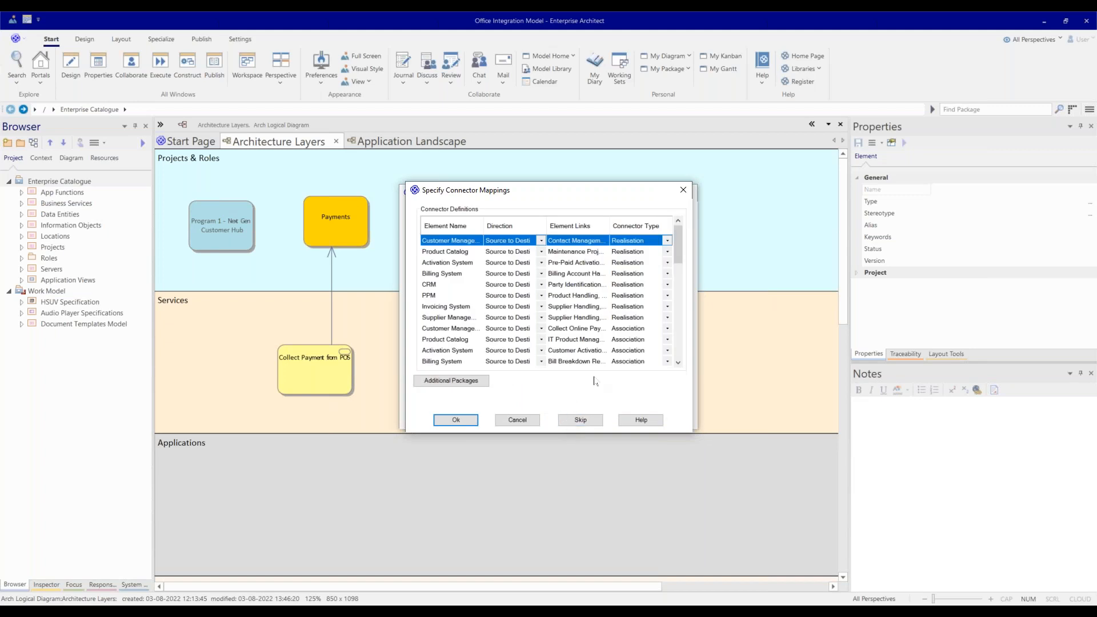
{"action": "mouse_move", "coordinate": [677, 249]}
{"action": "left_mouse_down"}
{"action": "mouse_move", "coordinate": [685, 356]}
{"action": "mouse_move", "coordinate": [686, 247]}
{"action": "left_mouse_up"}
{"action": "left_click", "coordinate": [451, 380]}
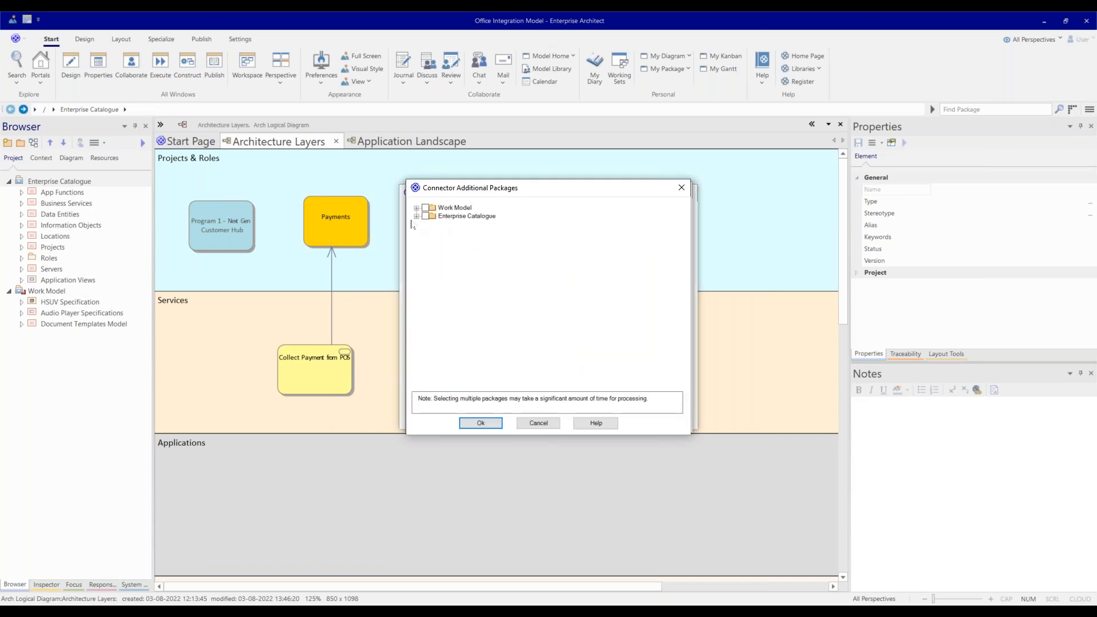
{"action": "left_click", "coordinate": [416, 216]}
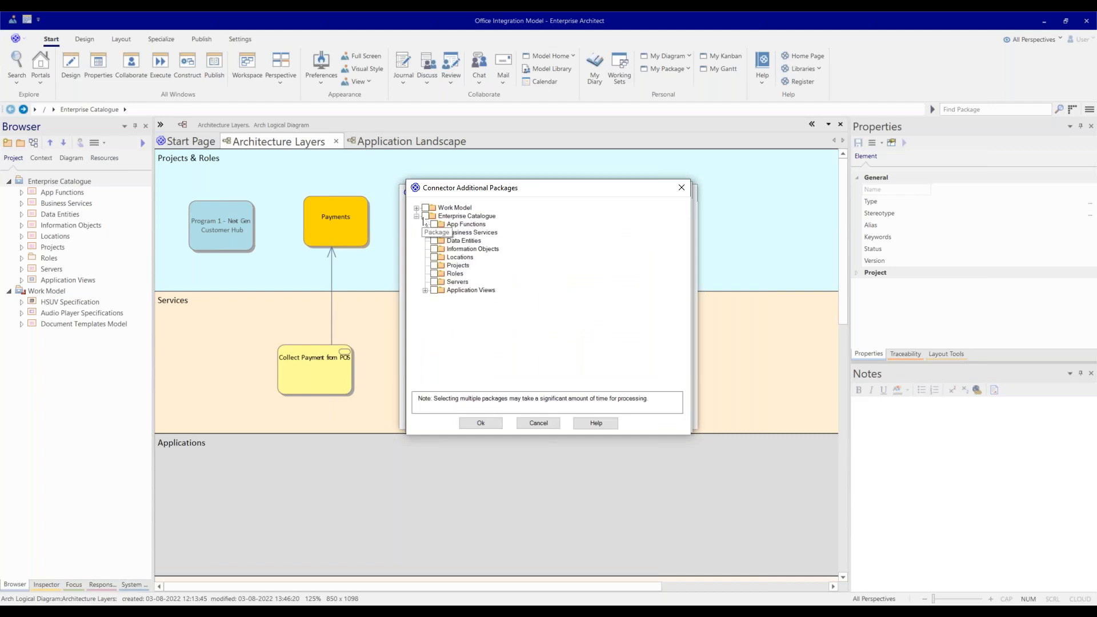
{"action": "left_click", "coordinate": [425, 217]}
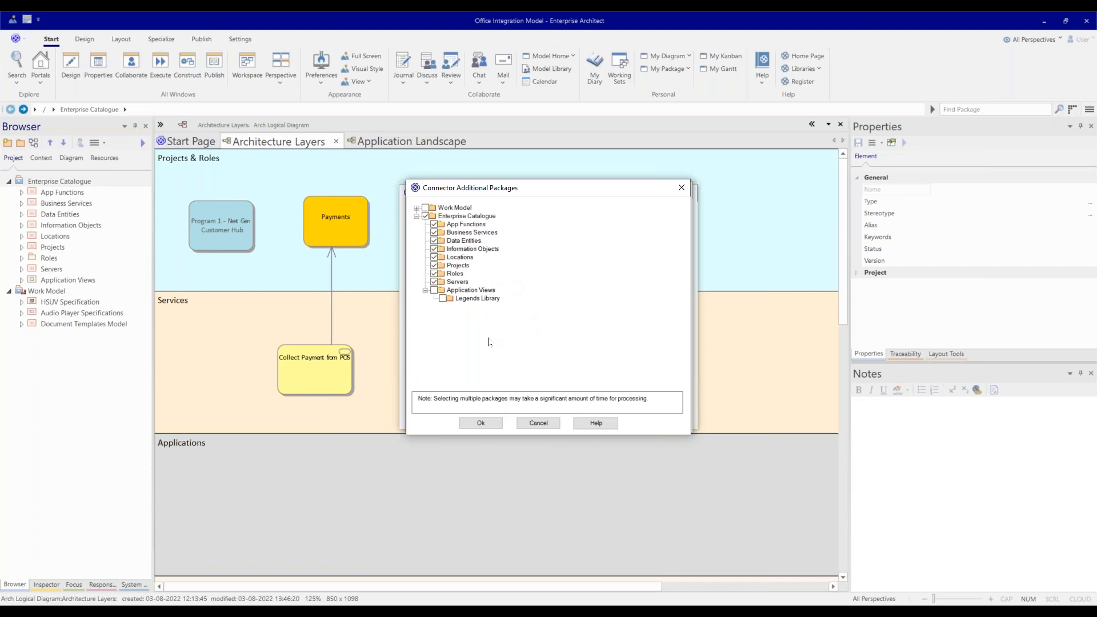
{"action": "left_click", "coordinate": [490, 426]}
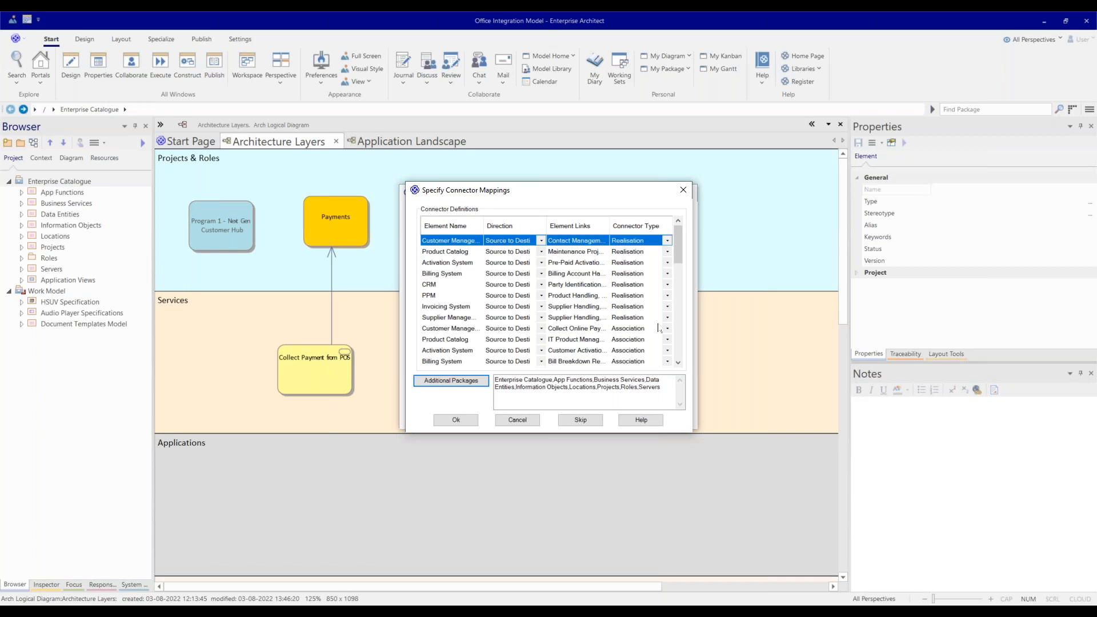
{"action": "left_click", "coordinate": [534, 384]}
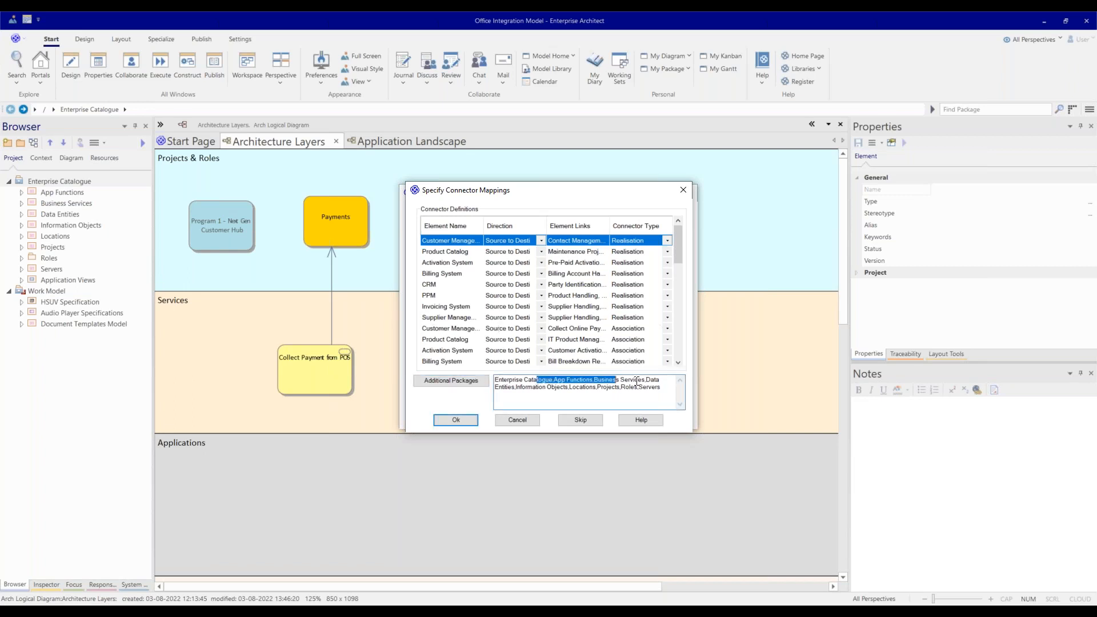
Step: Accept the connector mappings to import the applications and close the import summary and the importer
{"action": "left_click", "coordinate": [456, 420]}
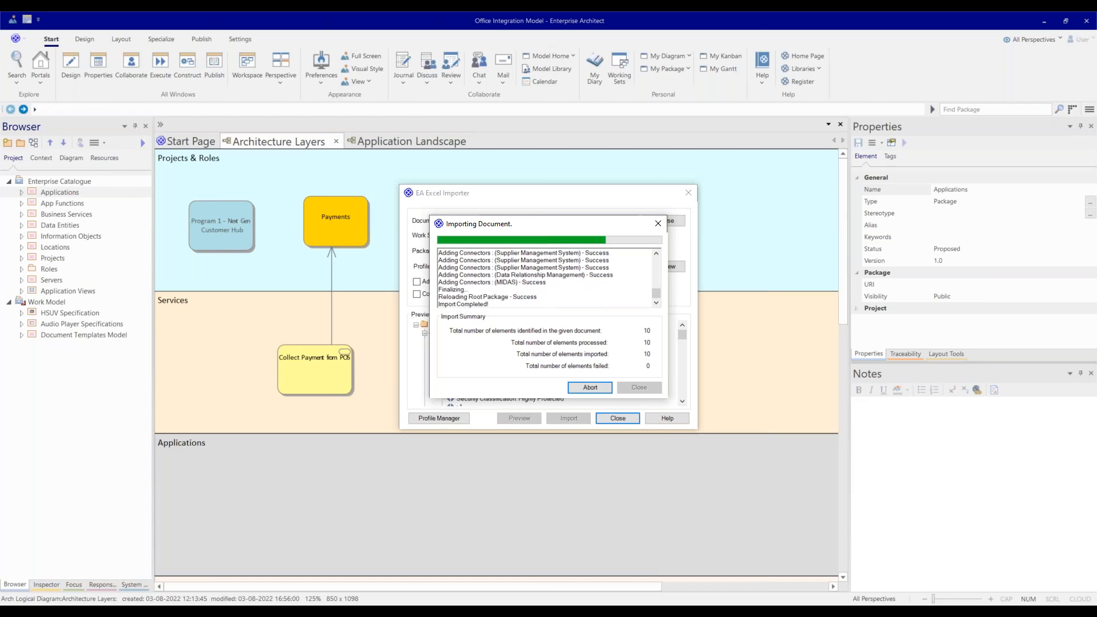
{"action": "left_click", "coordinate": [586, 337]}
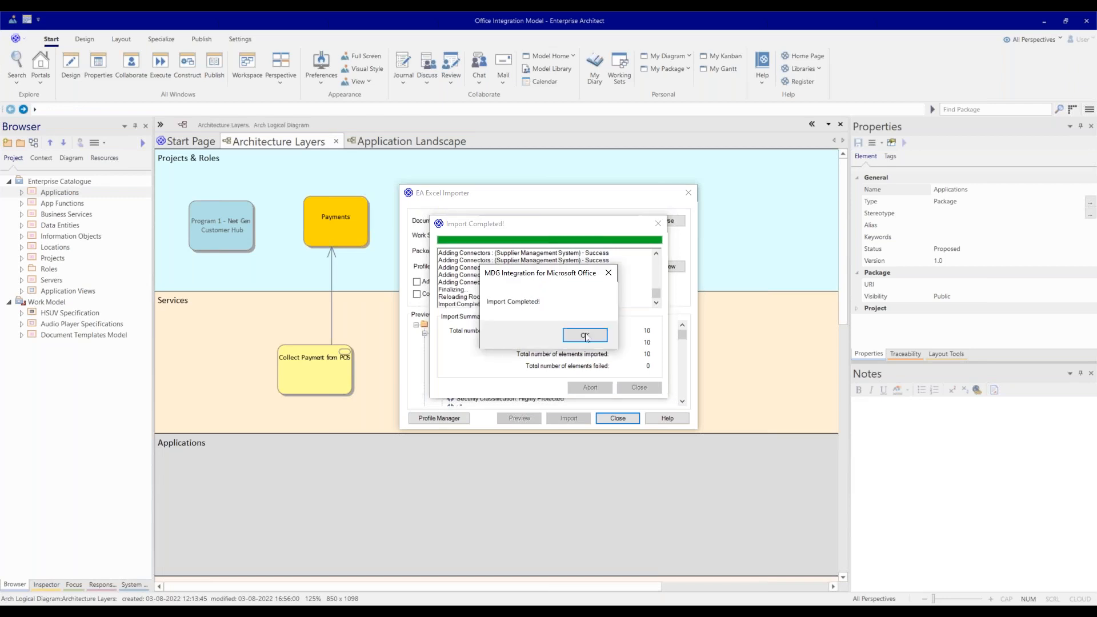
{"action": "left_click", "coordinate": [658, 224]}
{"action": "left_click", "coordinate": [688, 193]}
Step: Expand the Applications and Application Views packages and select the Application Landscape diagram
{"action": "left_click", "coordinate": [21, 192]}
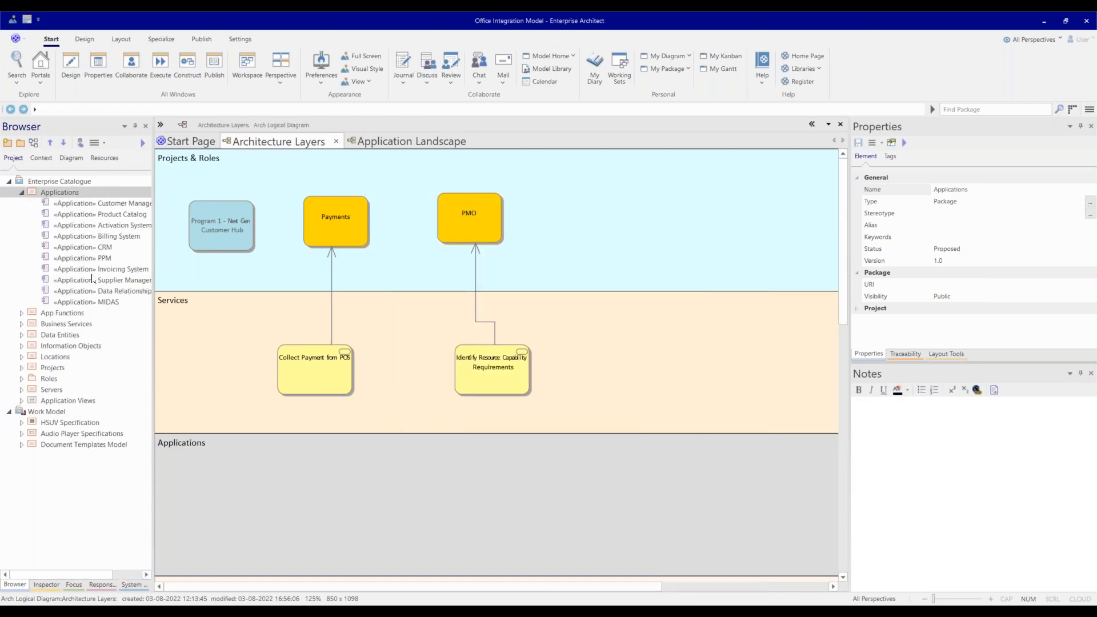
{"action": "double_click", "coordinate": [60, 402]}
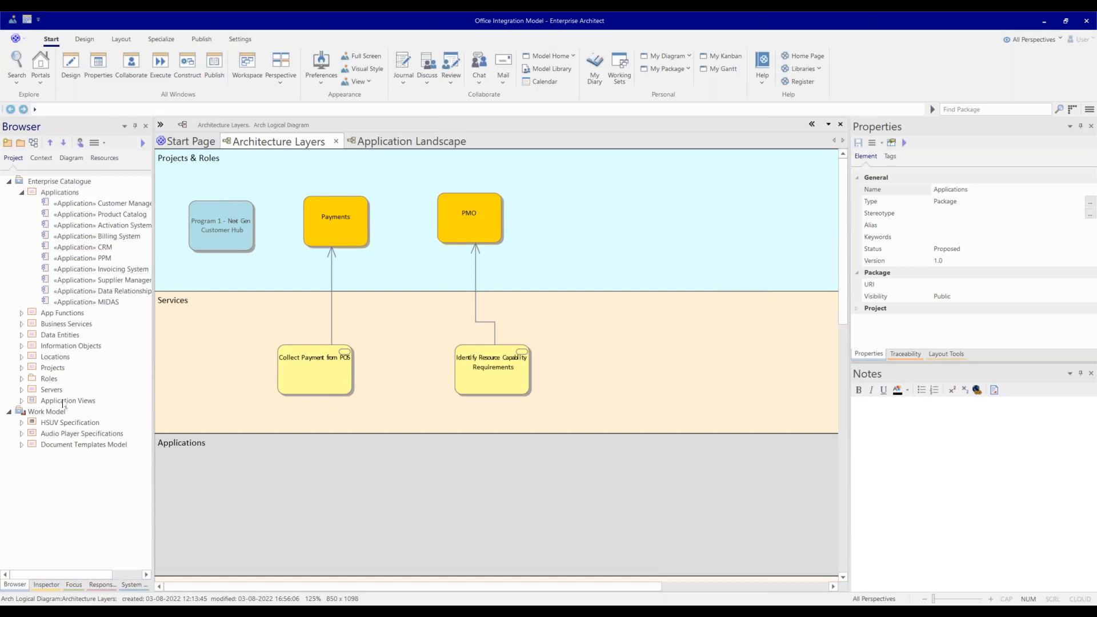
{"action": "double_click", "coordinate": [85, 424]}
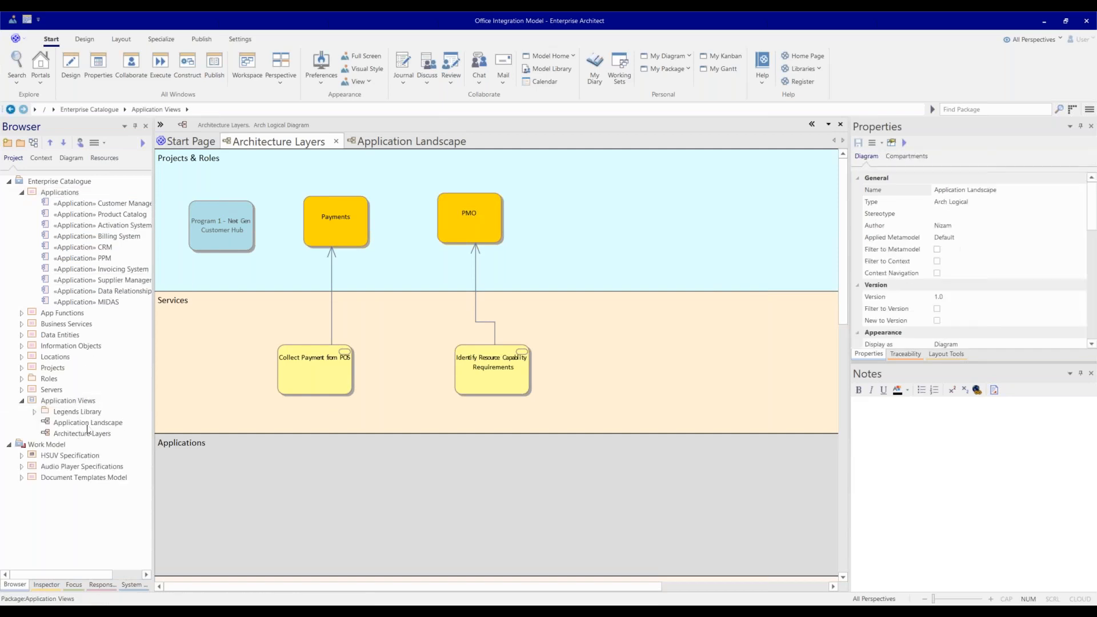
Step: Select all imported applications from Customer Management System to MIDAS and place them on the Application Landscape diagram
{"action": "left_click", "coordinate": [86, 205]}
{"action": "left_click", "coordinate": [84, 302], "text": "shift"}
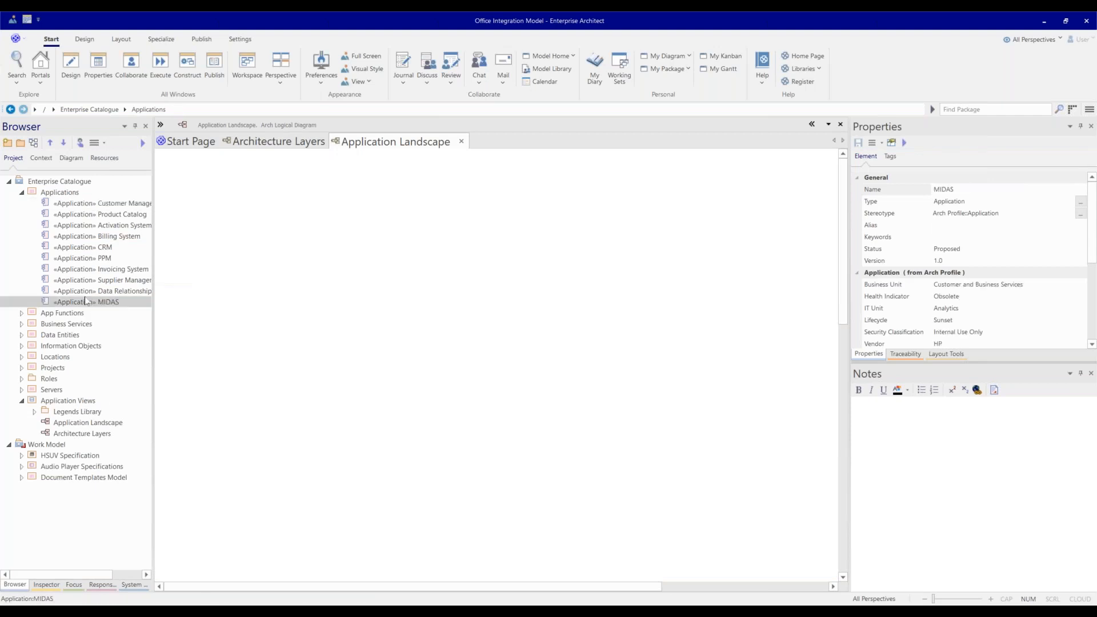
{"action": "left_click_drag", "start_coordinate": [90, 248], "coordinate": [264, 194]}
{"action": "left_click_drag", "start_coordinate": [115, 269], "coordinate": [235, 219]}
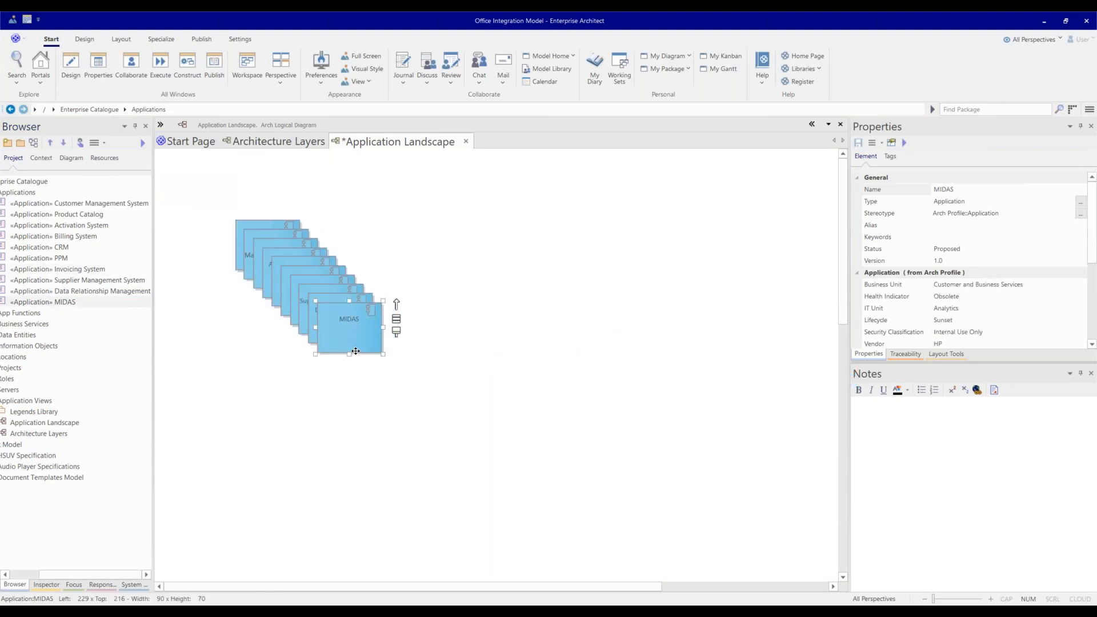
Step: Place a new blank Application element beside the imported applications and delete it from the model
{"action": "left_click", "coordinate": [160, 126]}
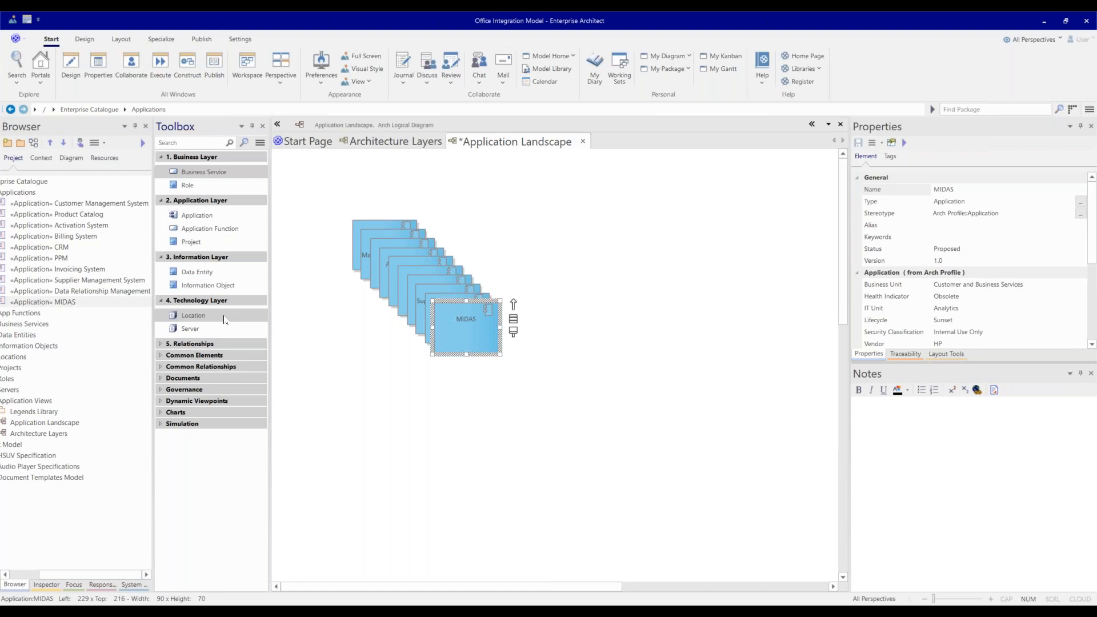
{"action": "left_click", "coordinate": [197, 215]}
{"action": "left_click", "coordinate": [605, 262]}
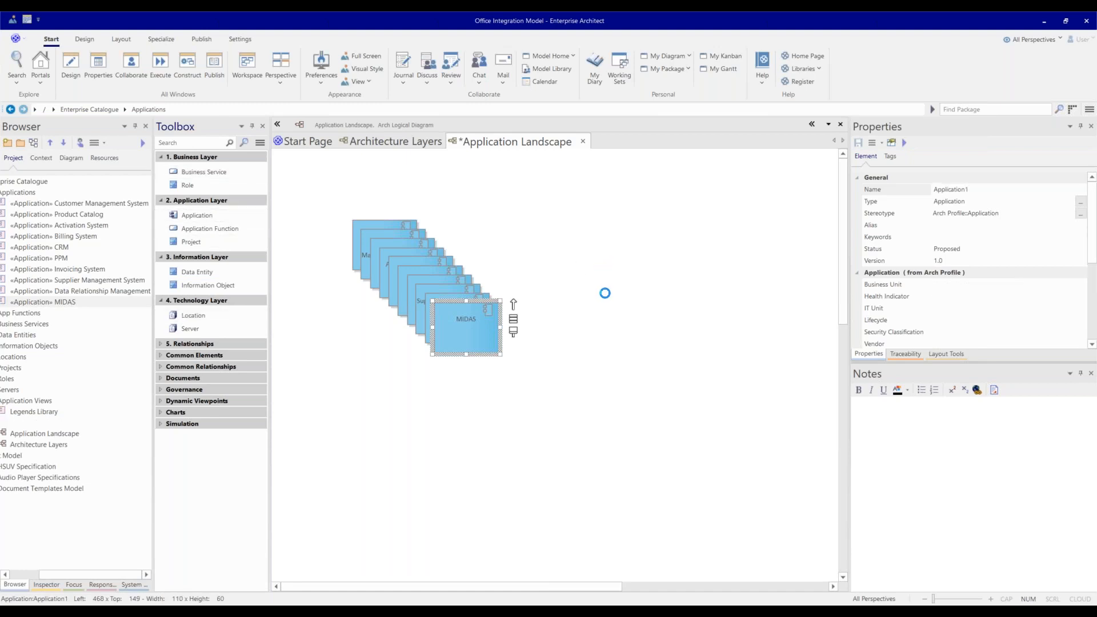
{"action": "left_click", "coordinate": [630, 291]}
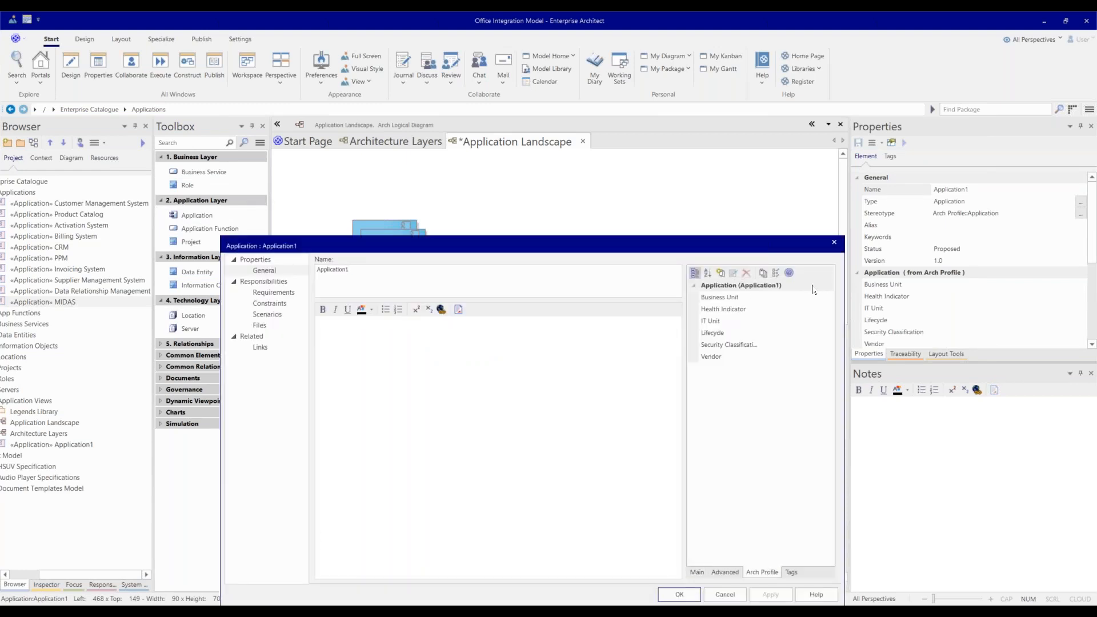
{"action": "key", "text": "Return"}
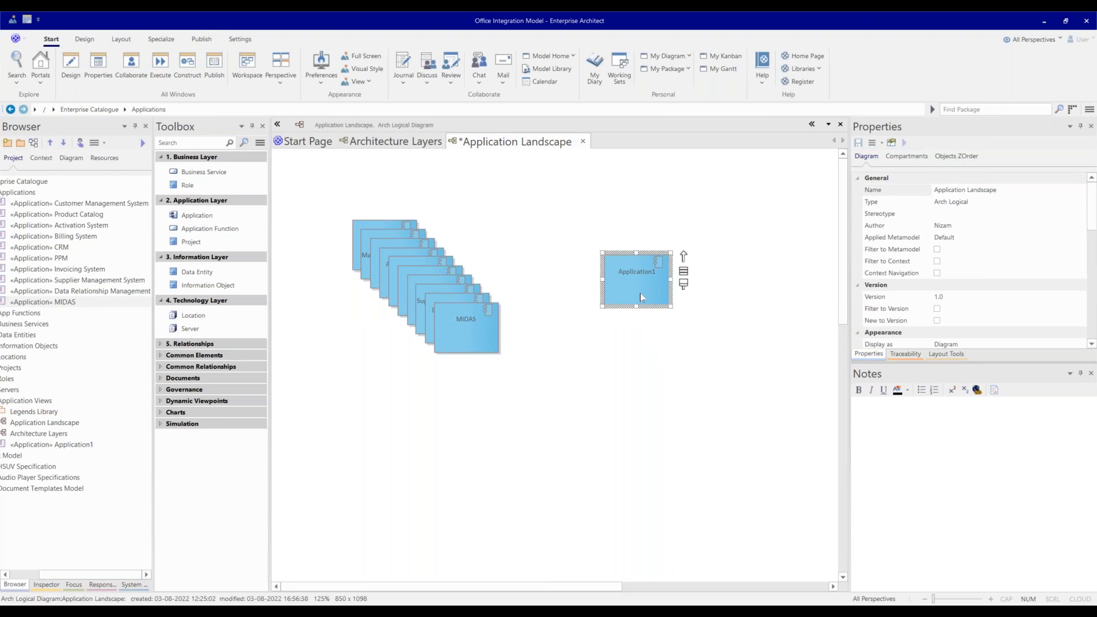
{"action": "left_click", "coordinate": [652, 277]}
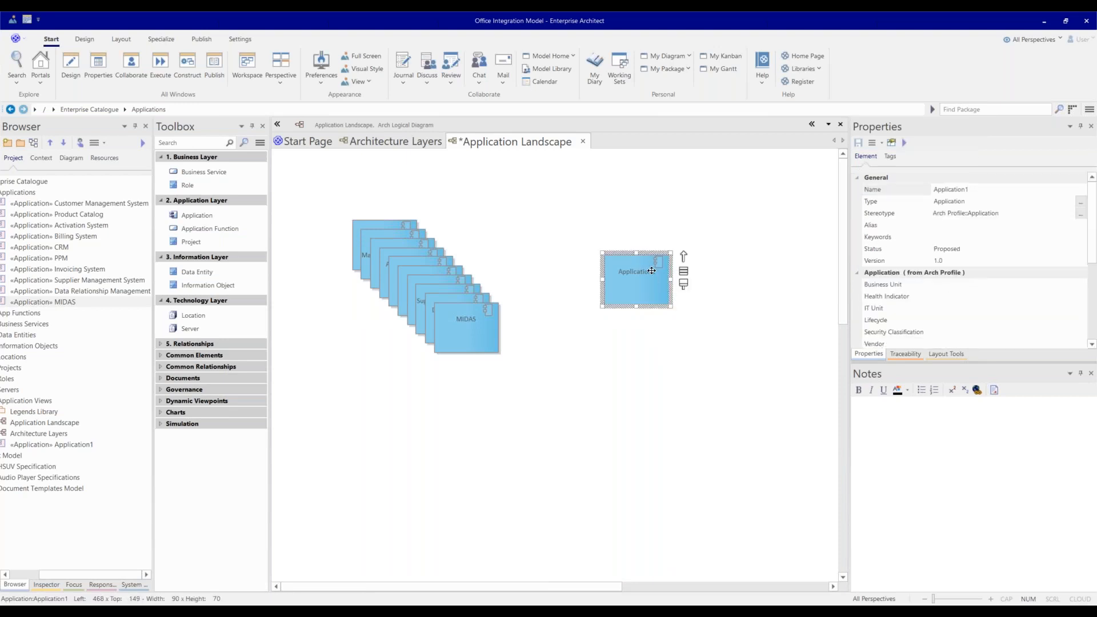
{"action": "key", "text": "ctrl+Delete"}
{"action": "left_click", "coordinate": [528, 346]}
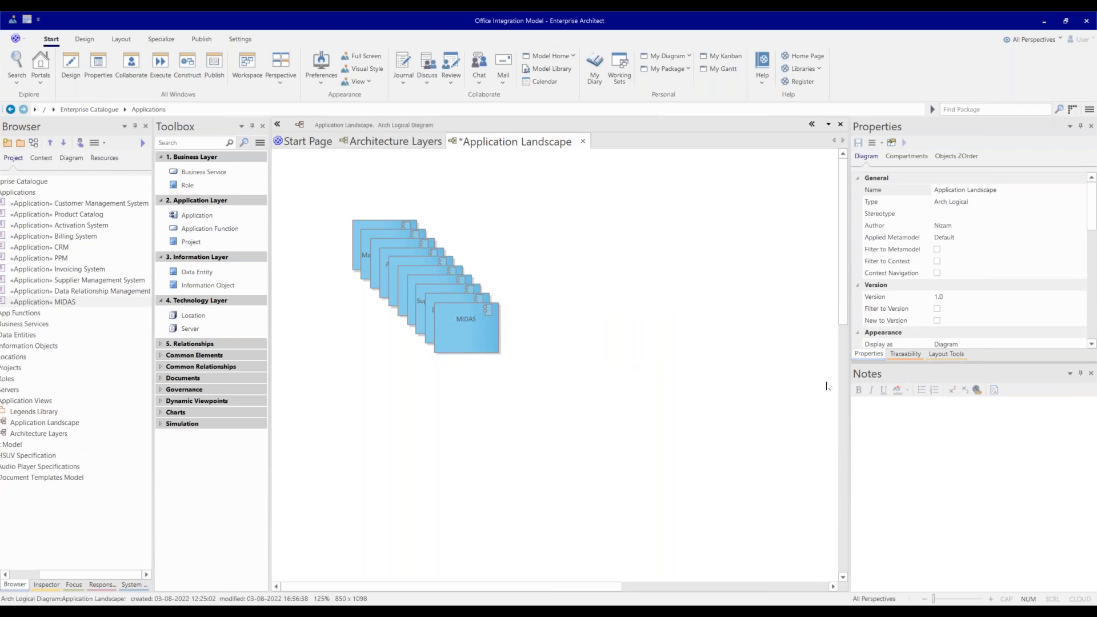
Step: Arrange the applications on the Application Landscape diagram with the Box layout in three columns
{"action": "left_click", "coordinate": [946, 354]}
{"action": "left_click", "coordinate": [936, 143]}
{"action": "left_click", "coordinate": [936, 159]}
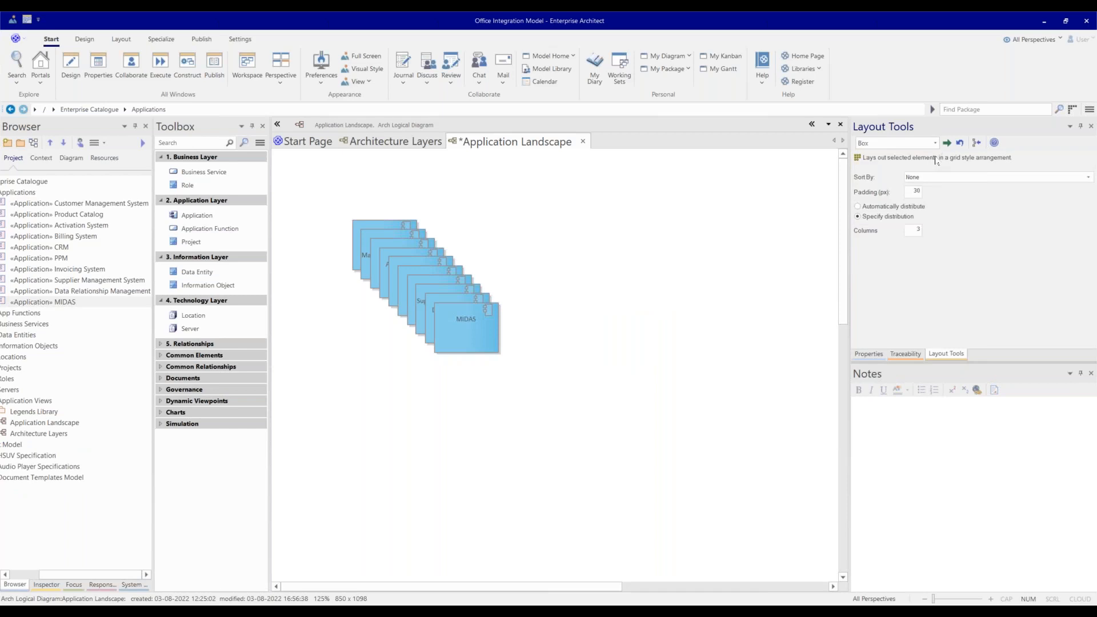
{"action": "left_click", "coordinate": [947, 143]}
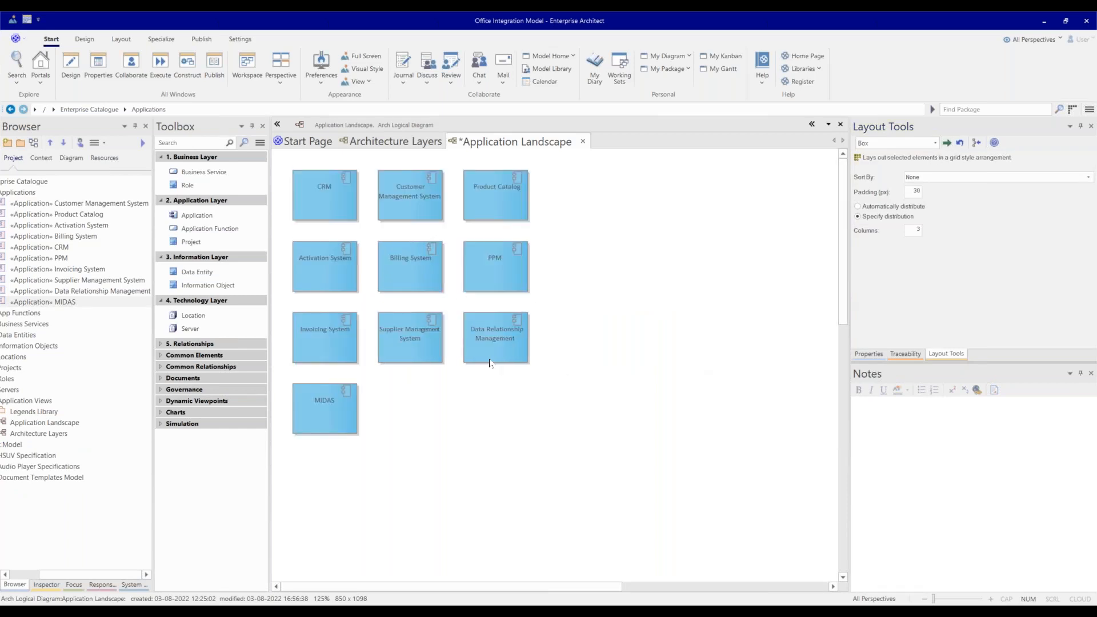
Step: Place the IT Unit and Lifecycle legends from the Legends Library beside the applications and save the diagram
{"action": "left_click_drag", "start_coordinate": [161, 370], "coordinate": [222, 371]}
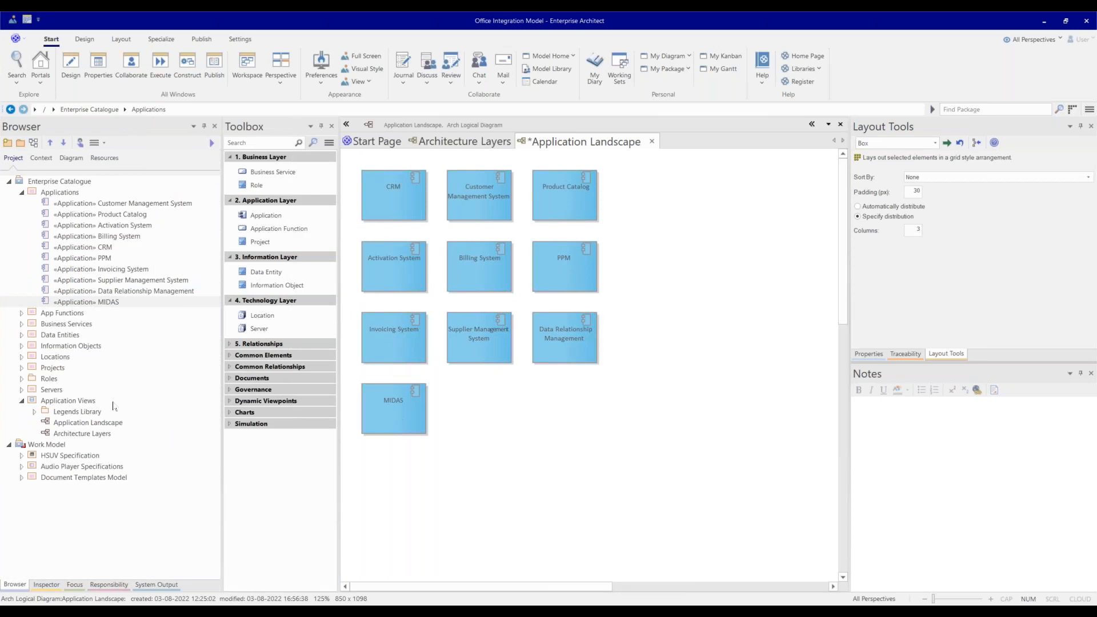
{"action": "left_click", "coordinate": [34, 411]}
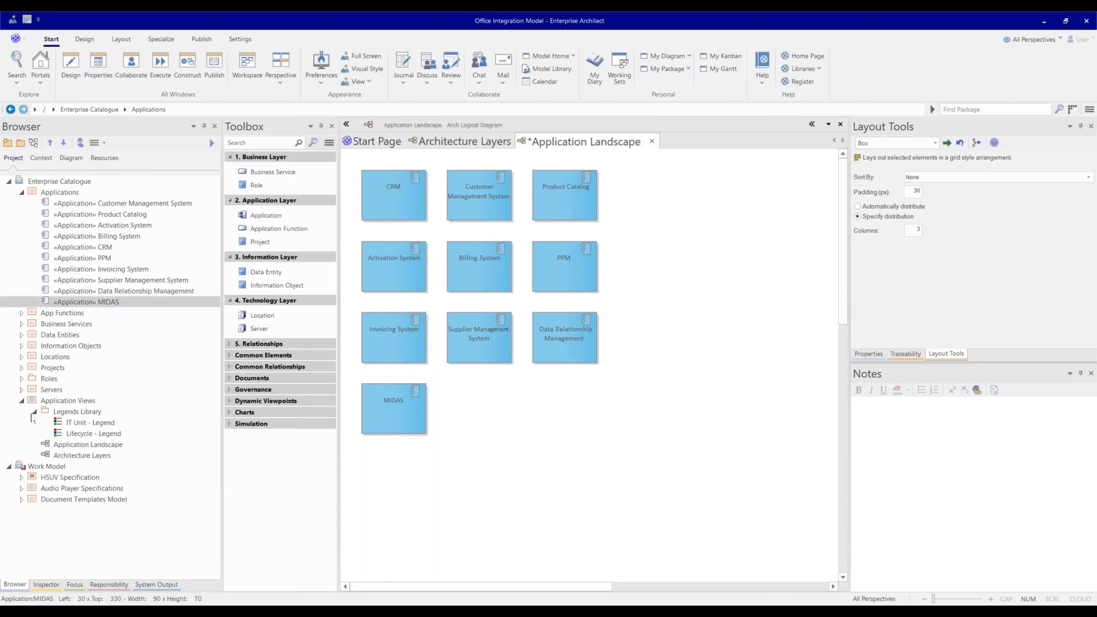
{"action": "left_click", "coordinate": [86, 422]}
{"action": "left_click_drag", "start_coordinate": [676, 224], "coordinate": [676, 223]}
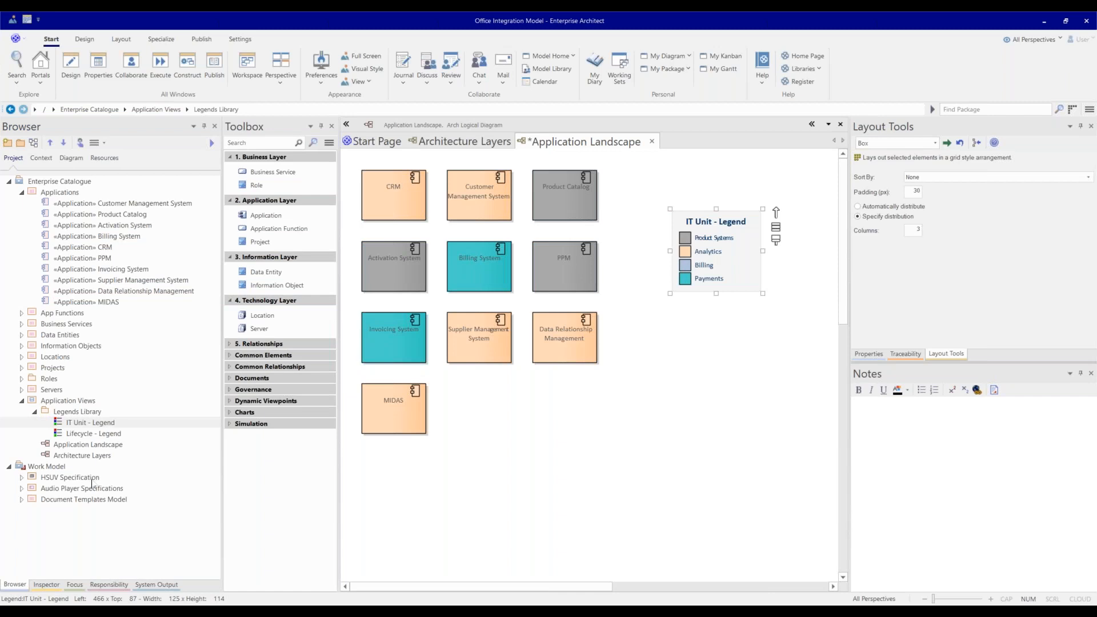
{"action": "left_click", "coordinate": [86, 433]}
{"action": "left_click_drag", "start_coordinate": [657, 320], "coordinate": [675, 321]}
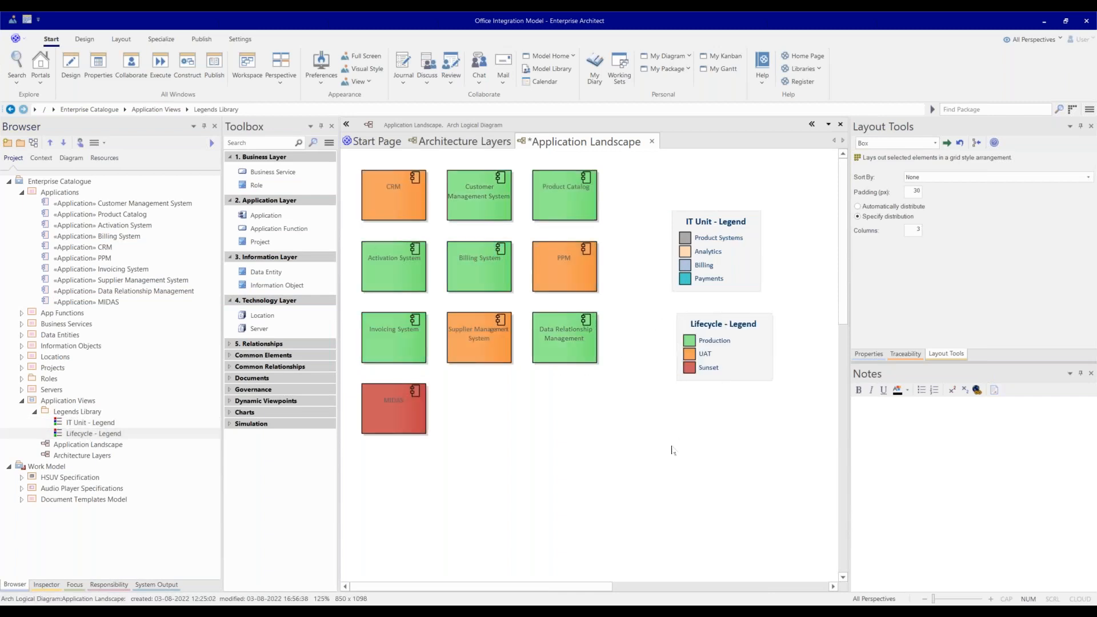
{"action": "key", "text": "ctrl+s"}
Step: Examine the settings of the Lifecycle legend and the IT Unit legend, accepting each one
{"action": "left_click", "coordinate": [736, 349]}
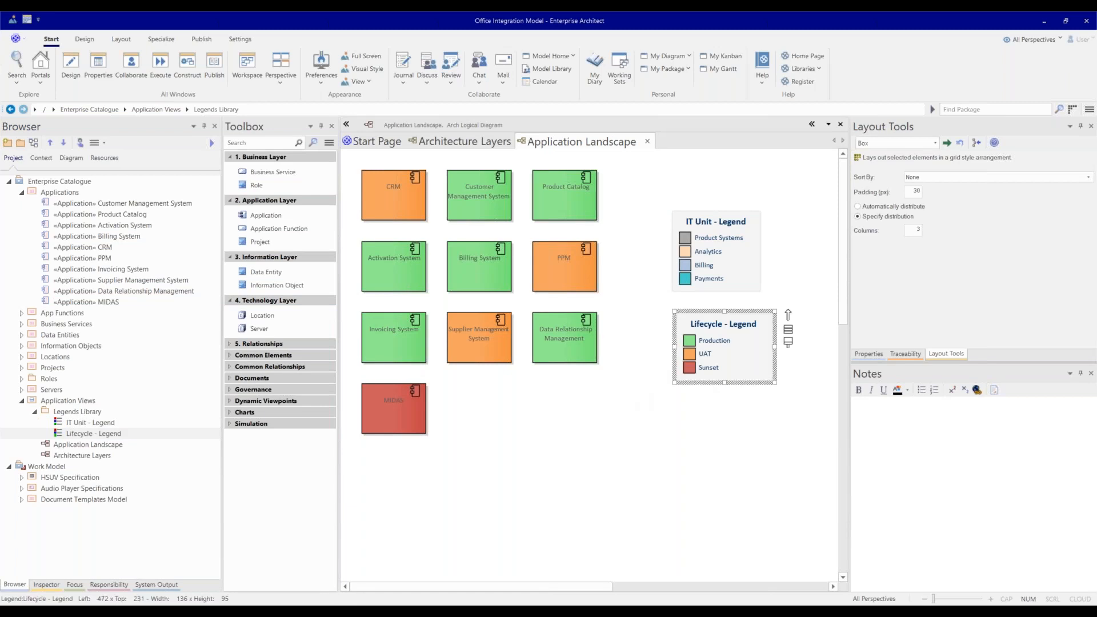
{"action": "key", "text": "alt+Return"}
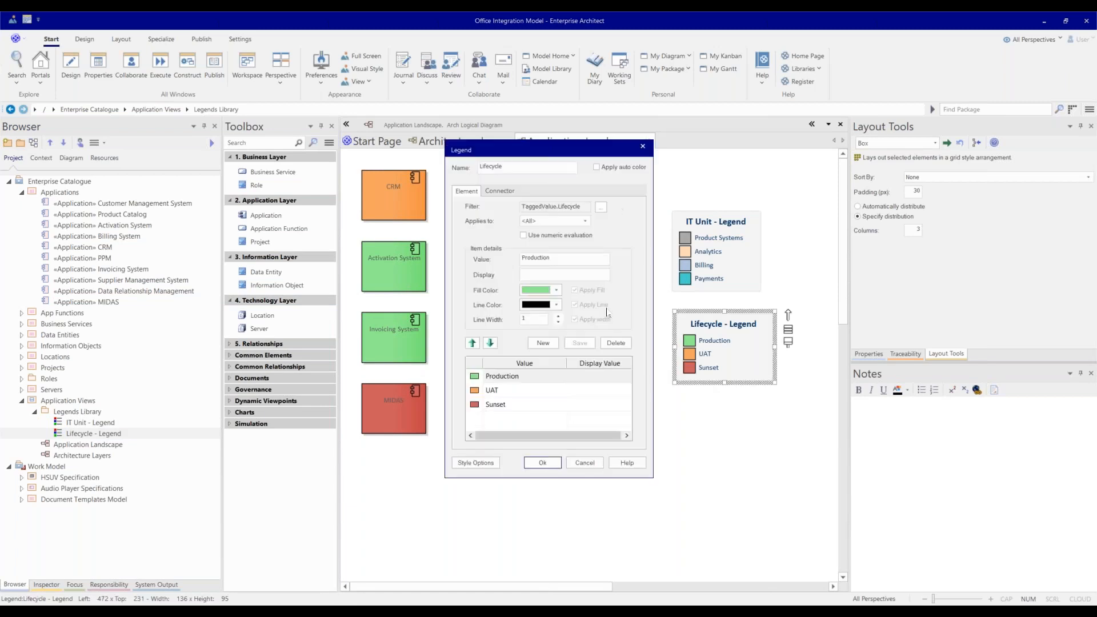
{"action": "left_click", "coordinate": [551, 468]}
{"action": "left_click", "coordinate": [730, 267]}
{"action": "double_click", "coordinate": [724, 212]}
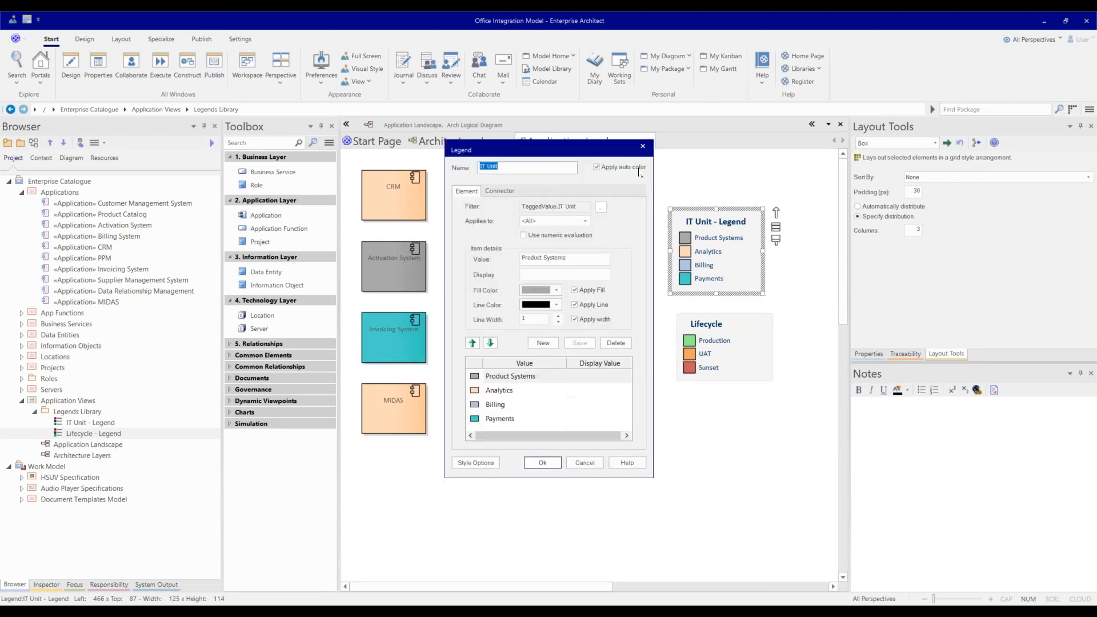
{"action": "left_click", "coordinate": [543, 463]}
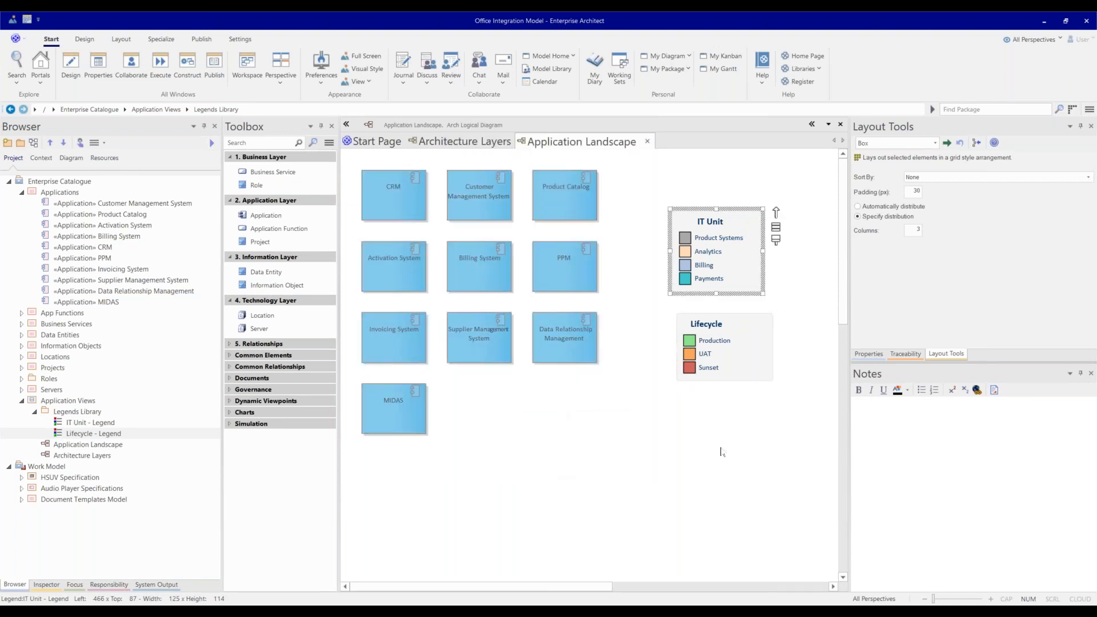
Step: Examine the Arch Profile properties of the PPM application and close its properties
{"action": "left_click", "coordinate": [577, 285]}
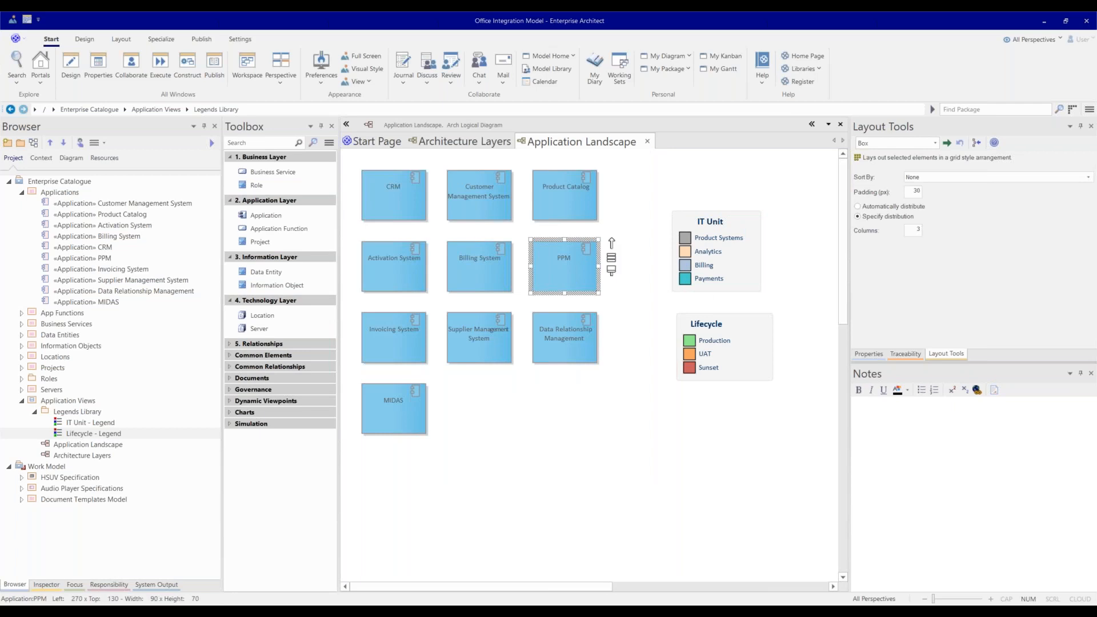
{"action": "key", "text": "alt+Return"}
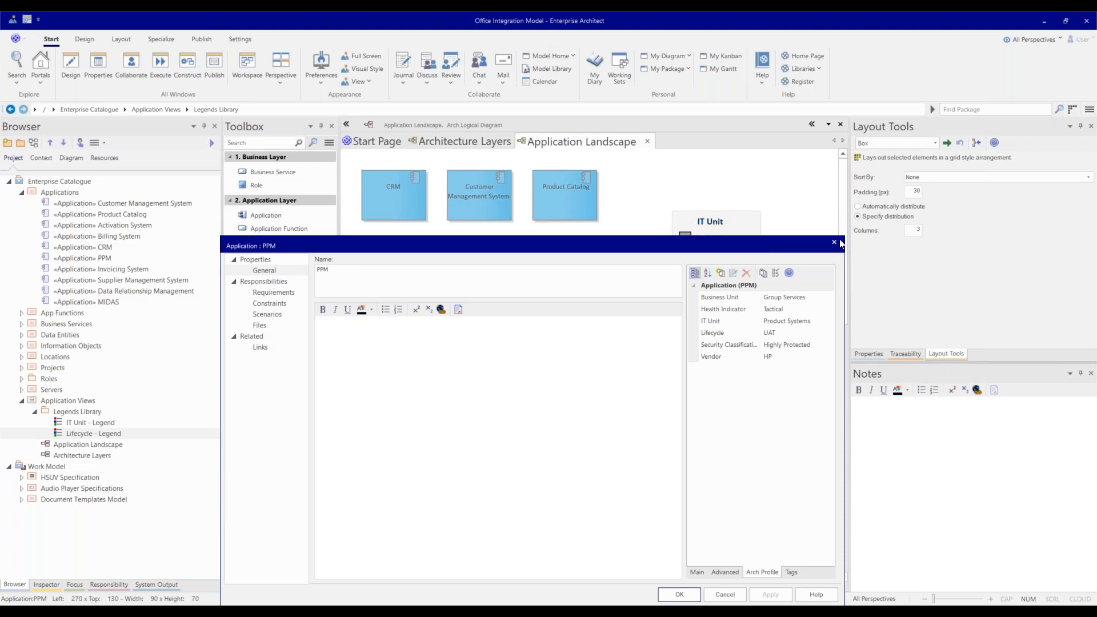
{"action": "left_click", "coordinate": [836, 243]}
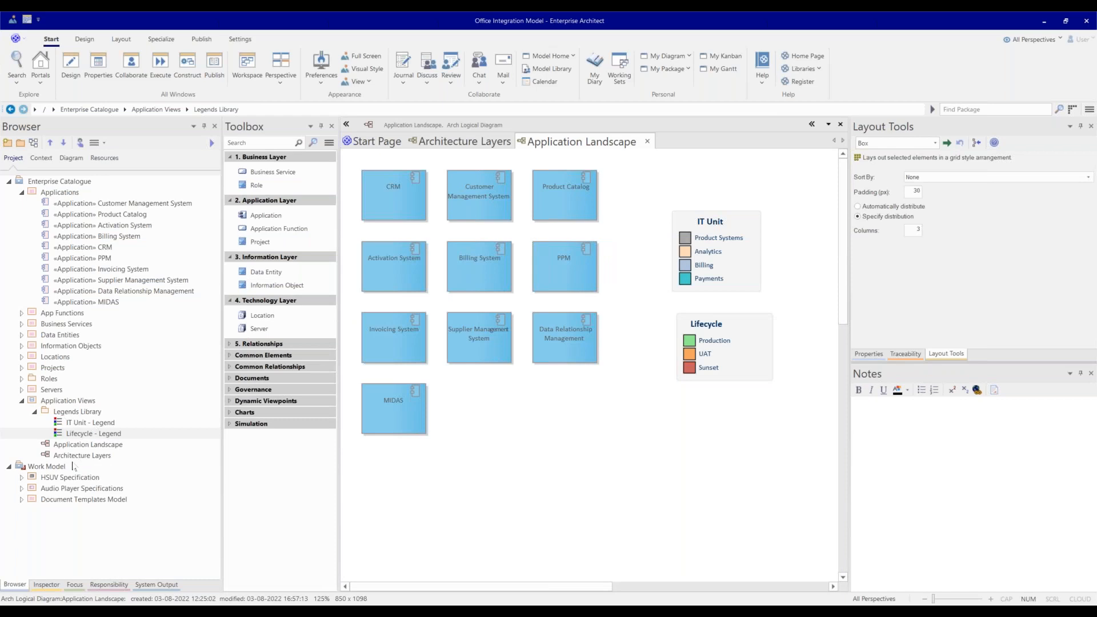
Step: Open the Architecture Layers diagram and show the traceability of the Collect Payment from POS service
{"action": "double_click", "coordinate": [92, 457]}
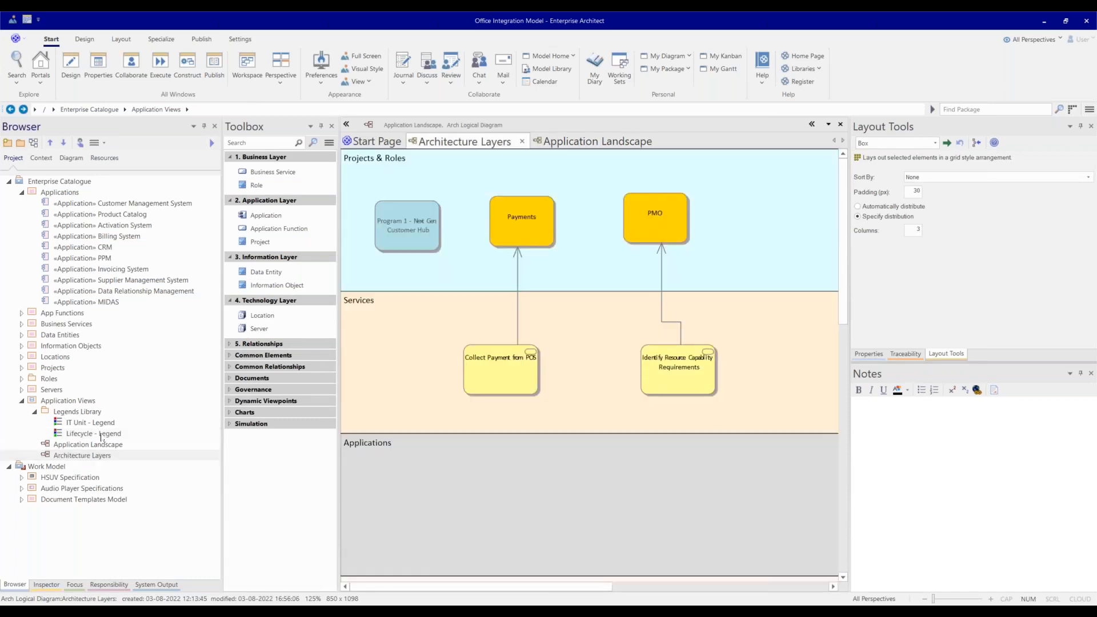
{"action": "left_click", "coordinate": [494, 380]}
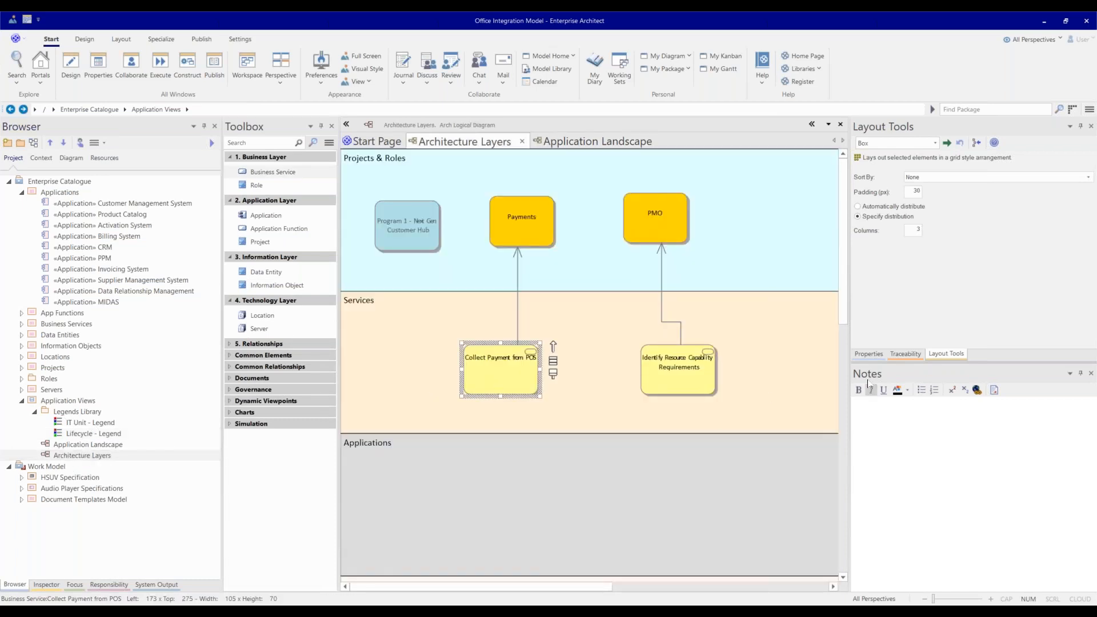
{"action": "left_click", "coordinate": [905, 354]}
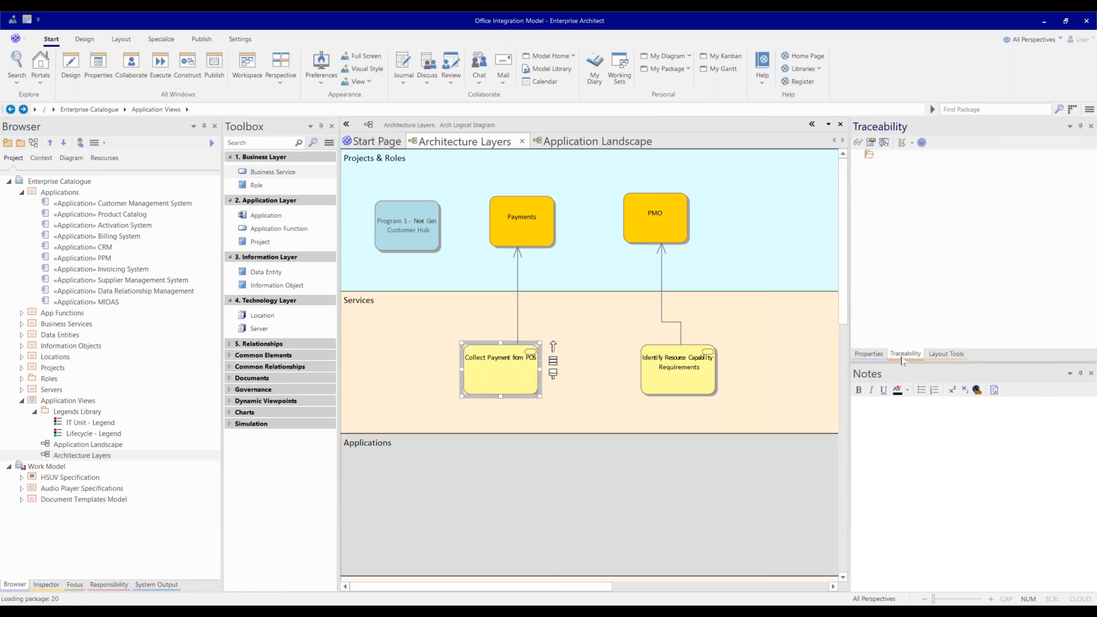
Step: Place the CRM application in the Applications layer, just below and slightly left of the Collect Payment from POS service
{"action": "left_click_drag", "start_coordinate": [903, 182], "coordinate": [507, 489]}
{"action": "scroll", "coordinate": [597, 427], "scroll_direction": "down", "scroll_amount": 3}
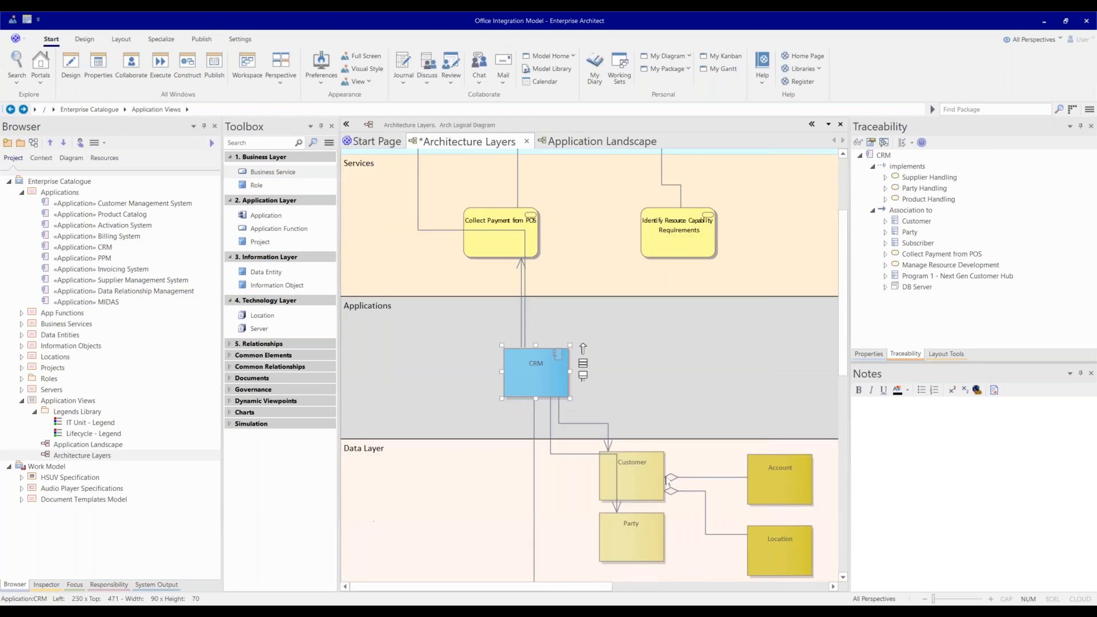
{"action": "left_click_drag", "start_coordinate": [515, 305], "coordinate": [429, 305]}
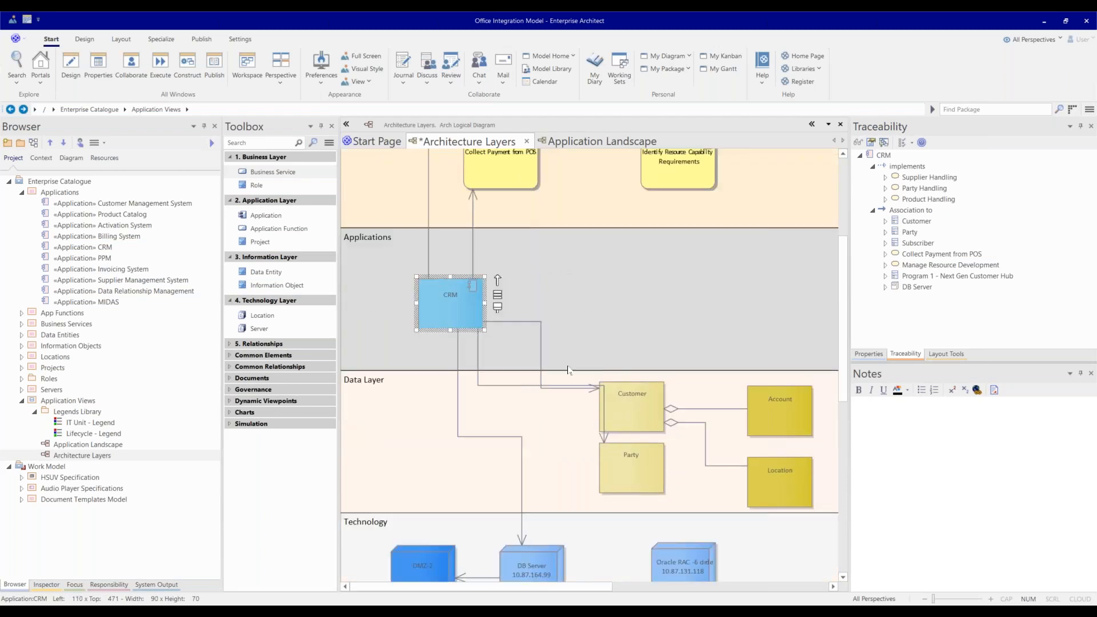
Step: Reroute the connector from CRM so it meets the lower edge of Program 1 - Next Gen Customer Hub at its middle
{"action": "scroll", "coordinate": [554, 547], "scroll_direction": "up", "scroll_amount": 3}
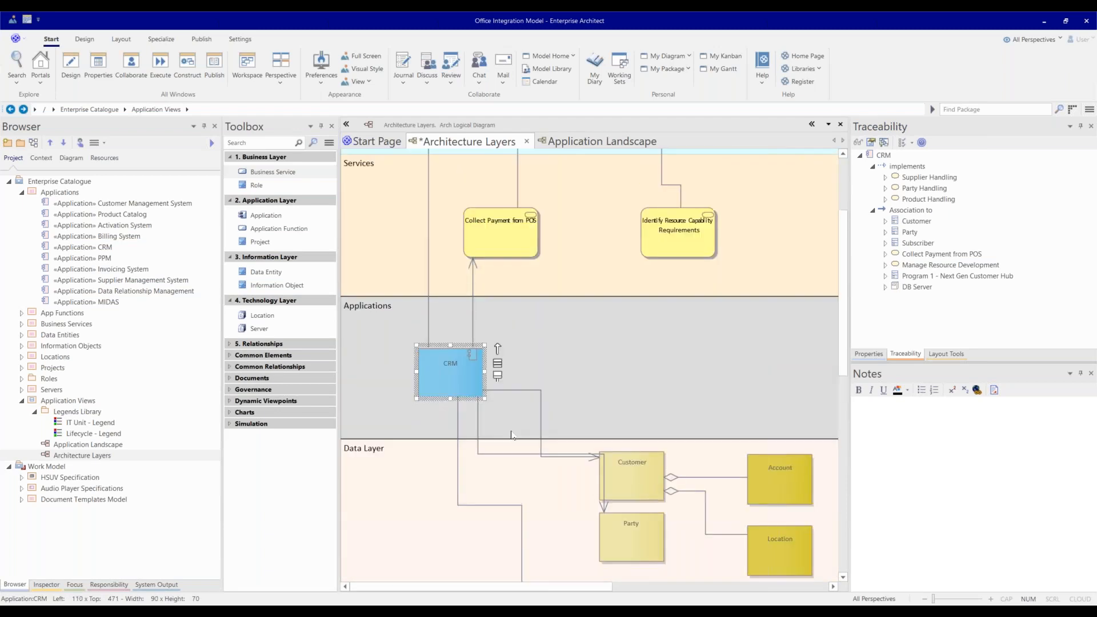
{"action": "left_click", "coordinate": [422, 277]}
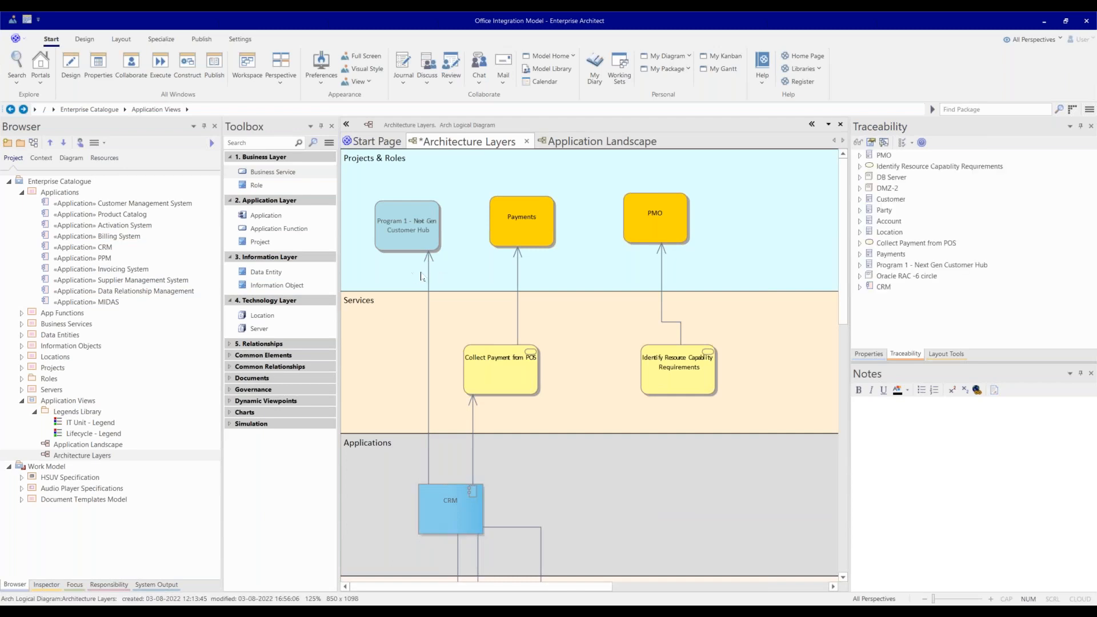
{"action": "left_click_drag", "start_coordinate": [427, 276], "coordinate": [407, 280]}
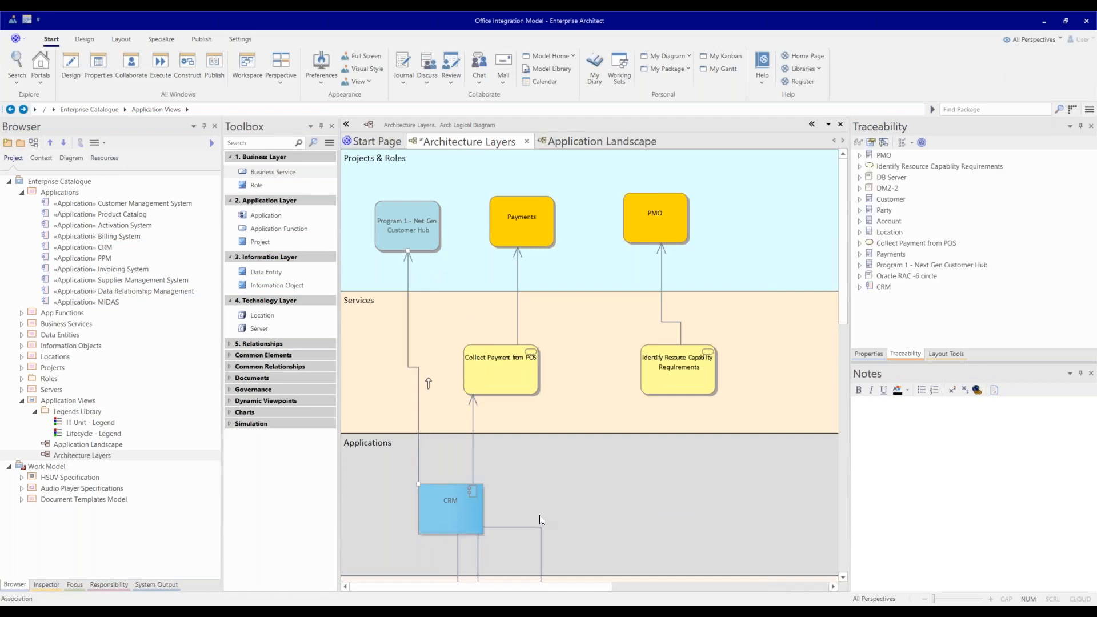
{"action": "left_click", "coordinate": [558, 528]}
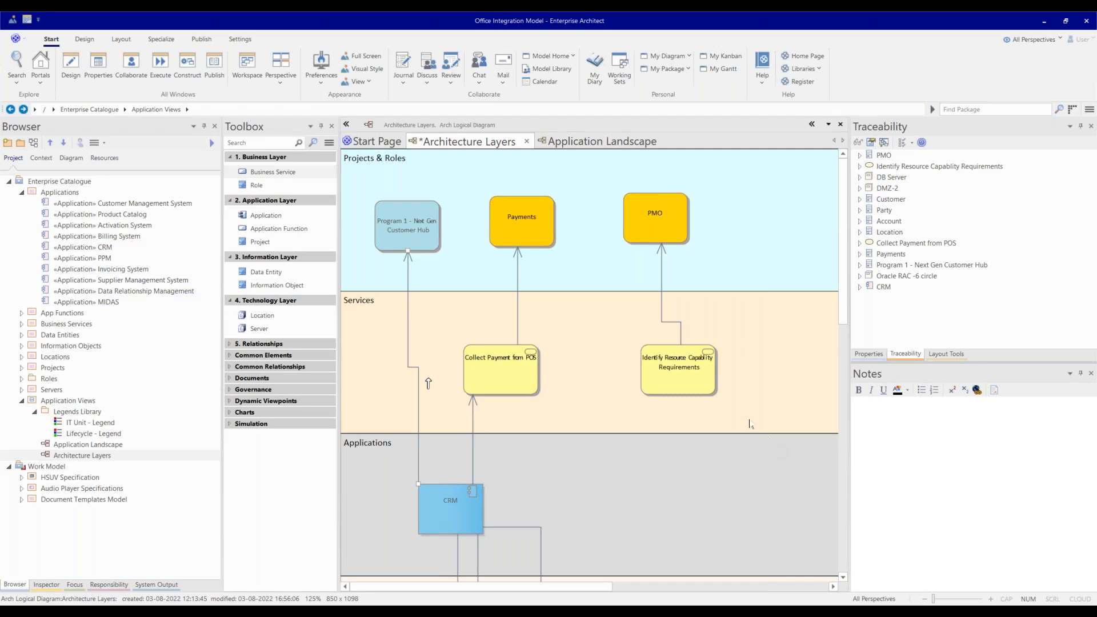
Step: Place the PPM application in the Applications layer, reroute its connector to Program 1 around the services, and save the diagram
{"action": "left_click", "coordinate": [683, 355]}
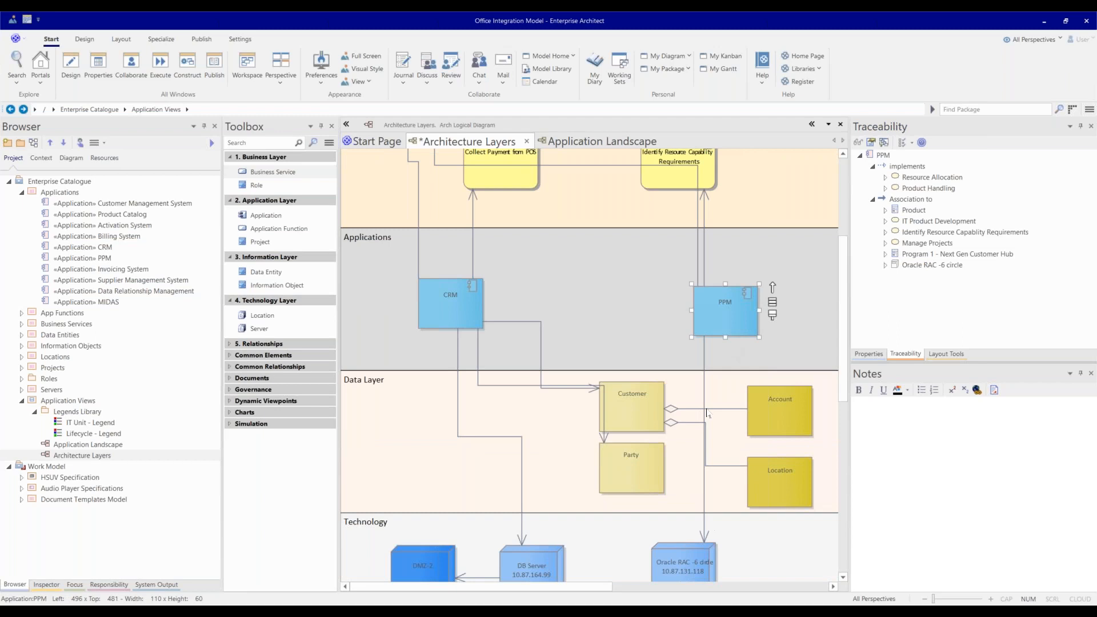
{"action": "scroll", "coordinate": [621, 377], "scroll_direction": "up", "scroll_amount": 5}
{"action": "left_click", "coordinate": [620, 371]}
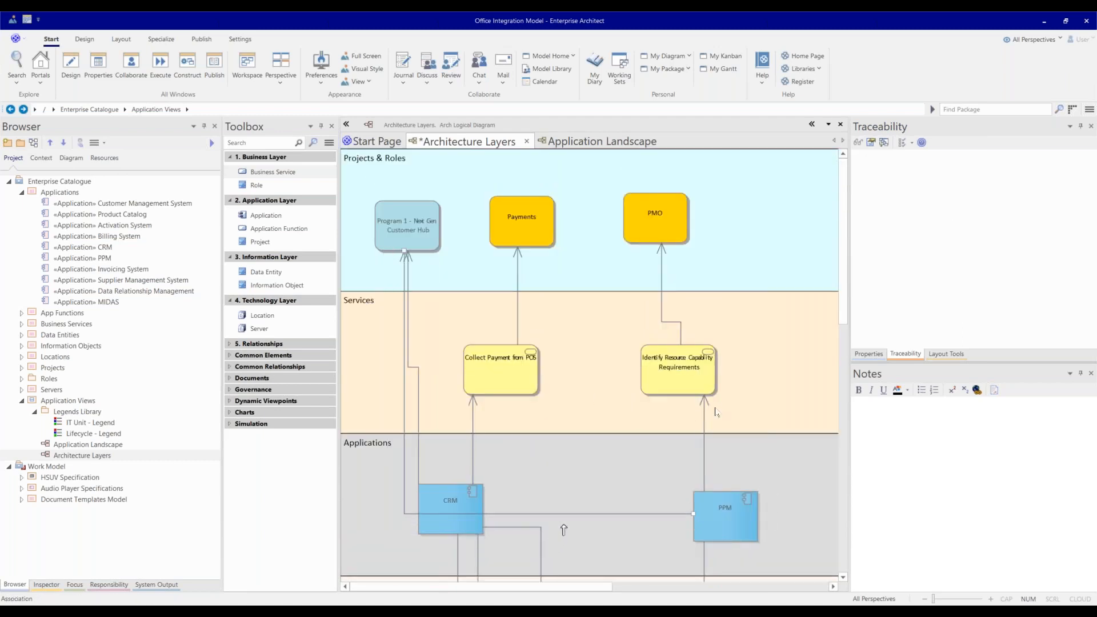
{"action": "left_click", "coordinate": [754, 444]}
{"action": "key", "text": "ctrl+s"}
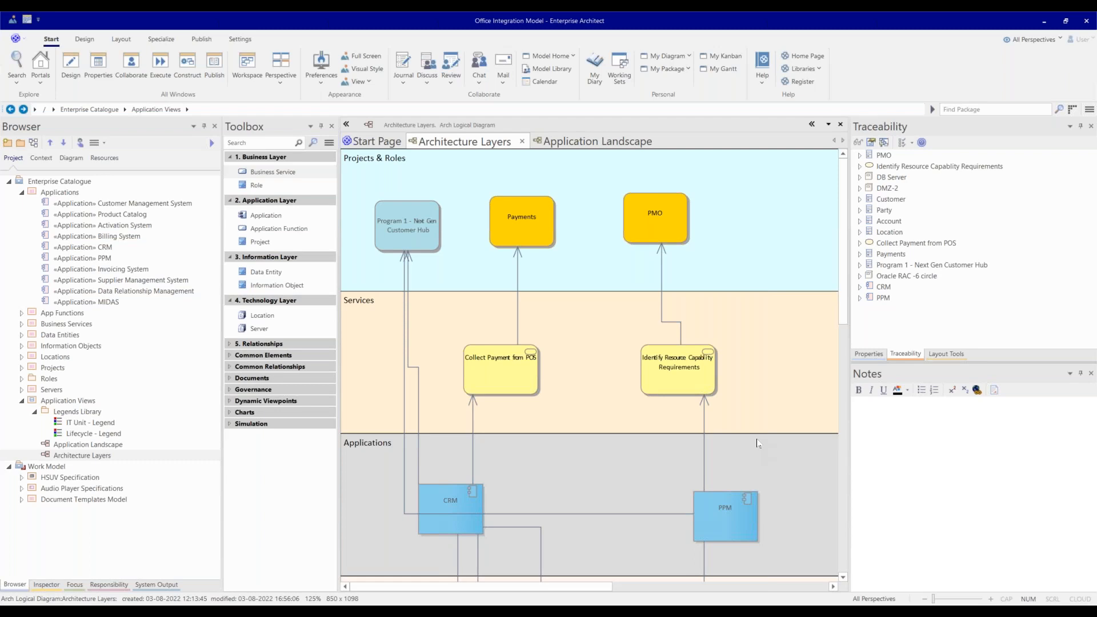
Step: Examine the application links down to the data and technology layers and minimize the Enterprise Architect window
{"action": "scroll", "coordinate": [757, 445], "scroll_direction": "down", "scroll_amount": 3}
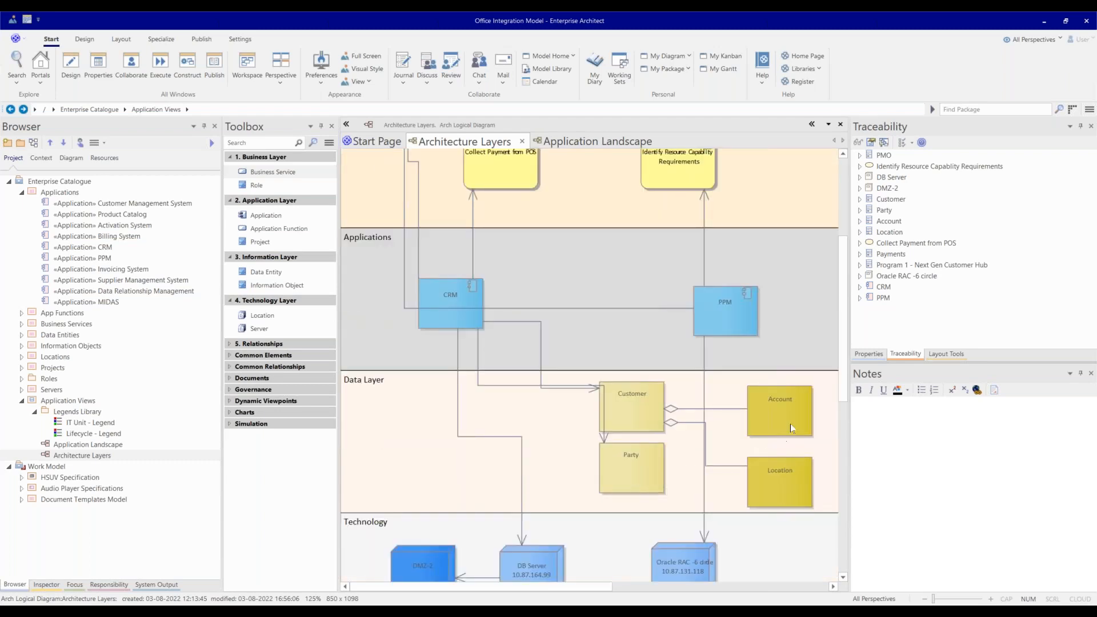
{"action": "left_click", "coordinate": [1045, 24]}
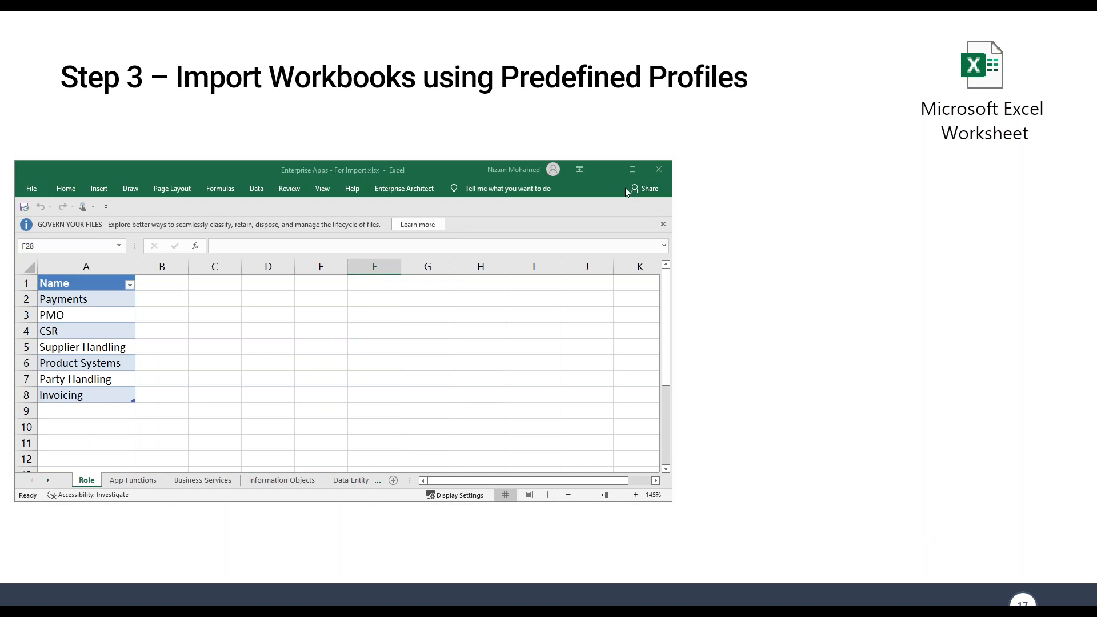
Step: Examine the Location and Server worksheets of the Enterprise Apps - For Import workbook, including the Oracle RAC -6 circle row, and close the workbook
{"action": "left_click", "coordinate": [632, 169]}
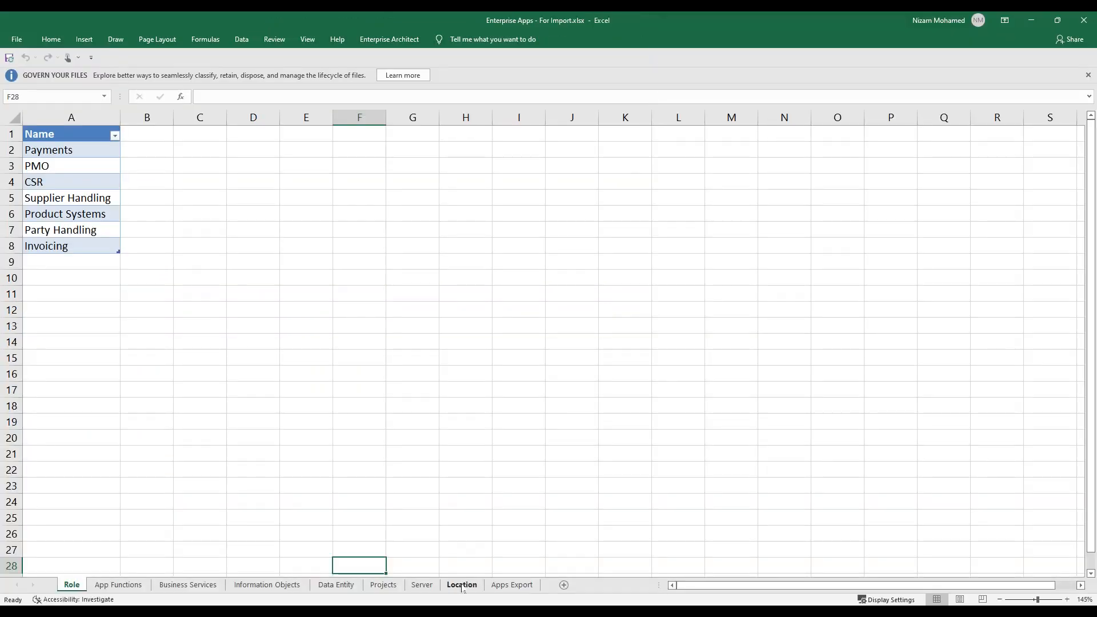
{"action": "left_click", "coordinate": [462, 586]}
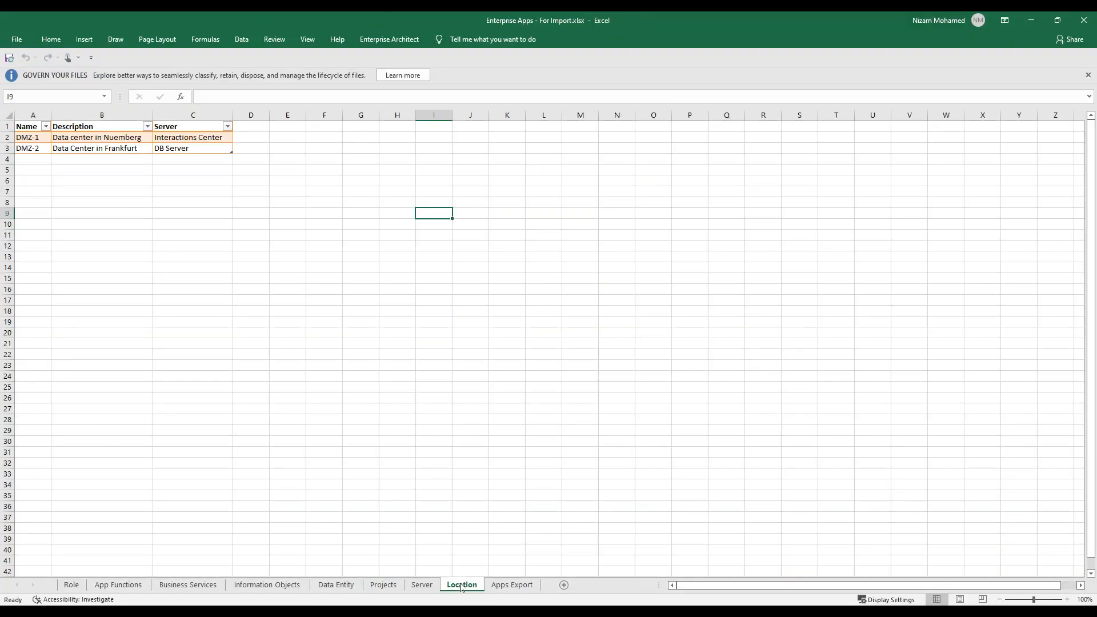
{"action": "left_click", "coordinate": [433, 587]}
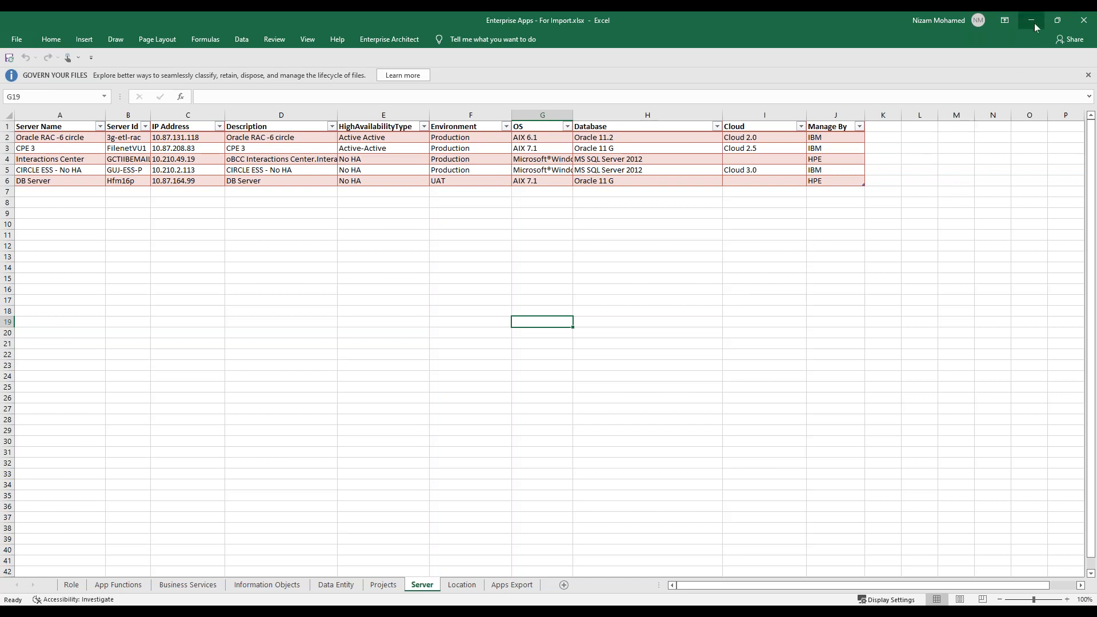
{"action": "left_click_drag", "start_coordinate": [942, 232], "coordinate": [31, 115]}
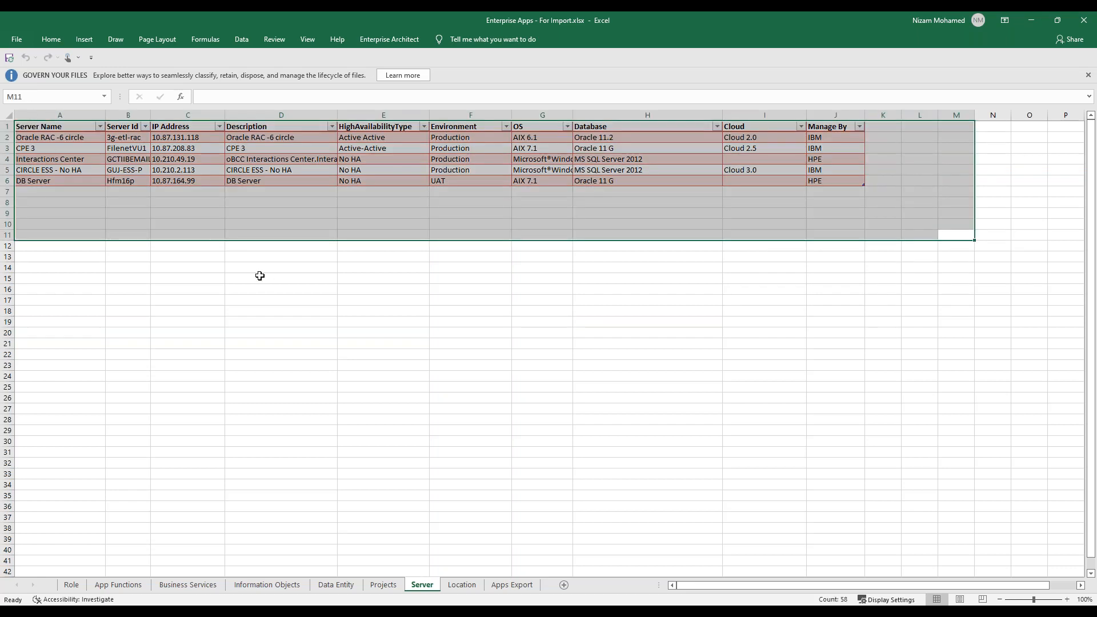
{"action": "left_click", "coordinate": [461, 289]}
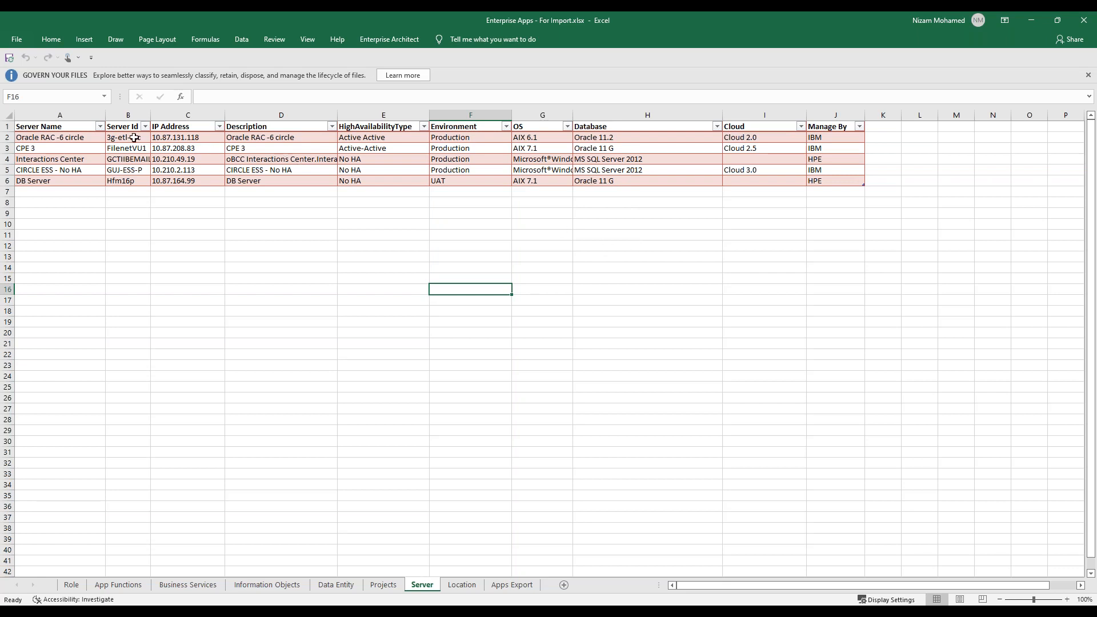
{"action": "left_click", "coordinate": [8, 137]}
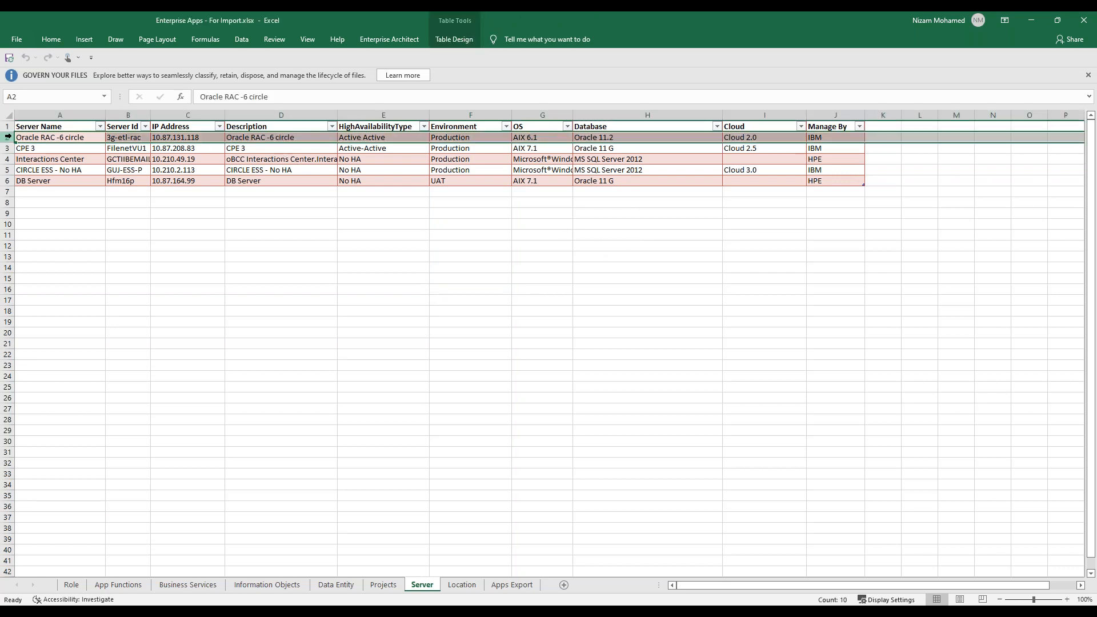
{"action": "left_click", "coordinate": [1031, 21]}
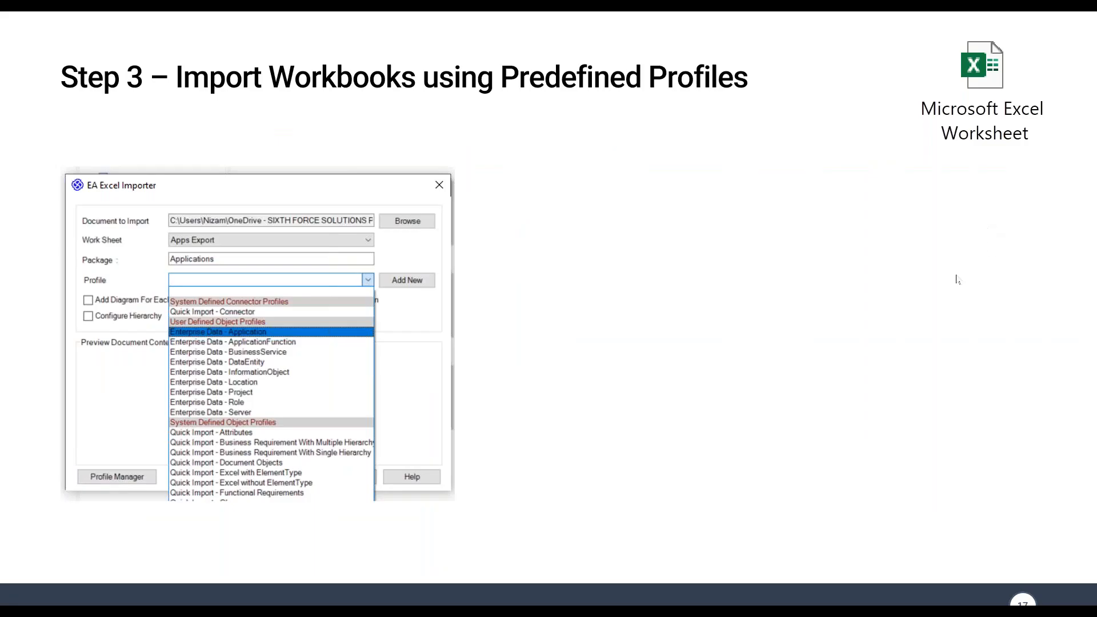
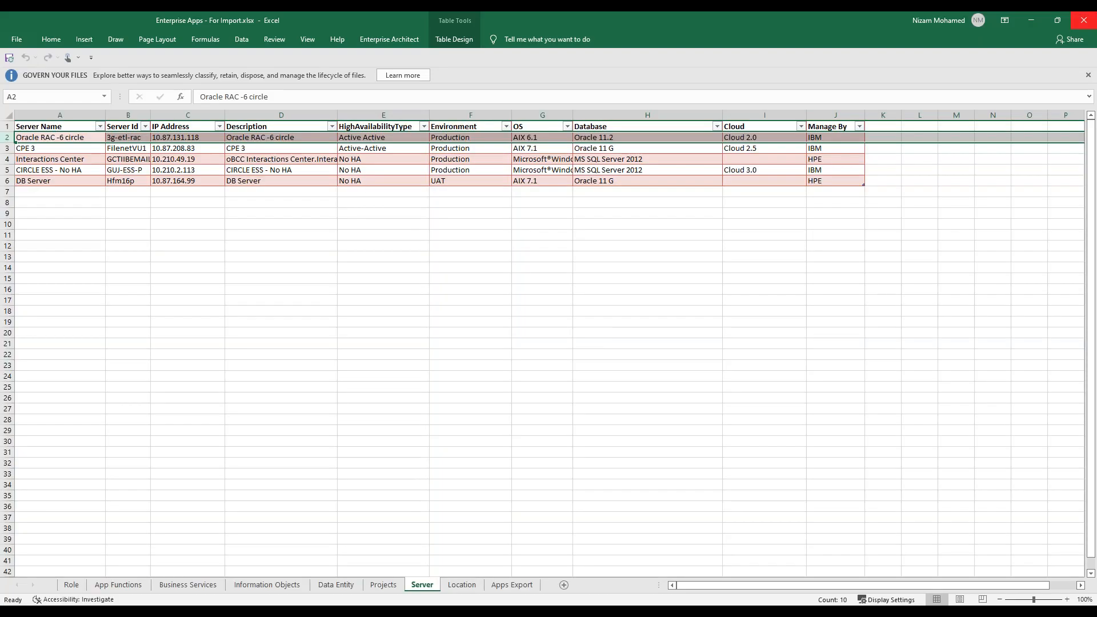
{"action": "left_click", "coordinate": [1086, 26]}
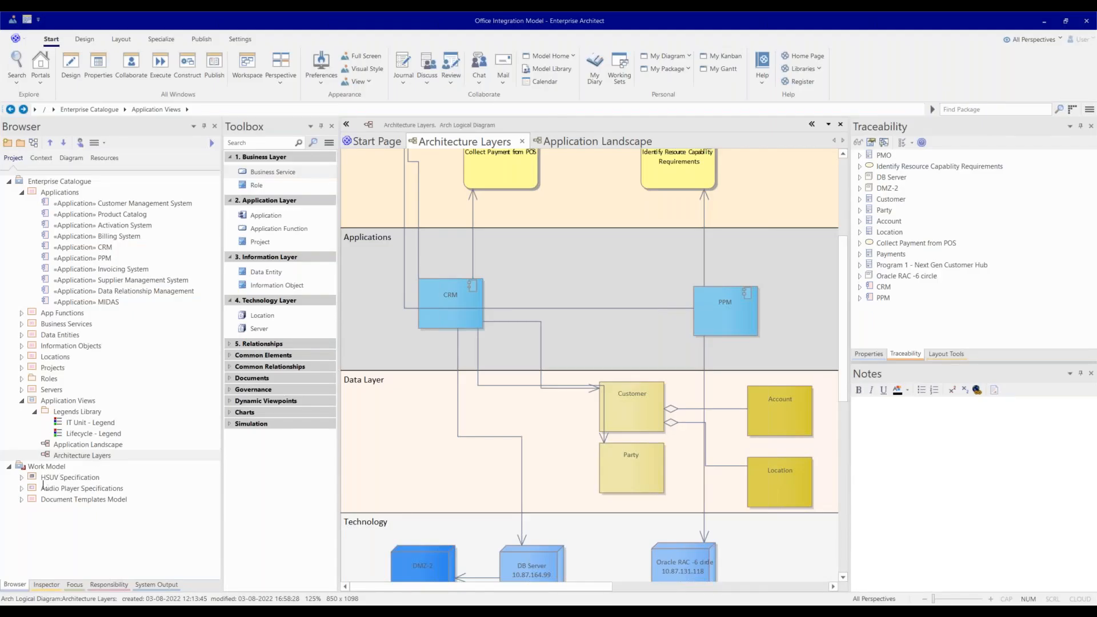
Step: Open the HSUV Specification package of the Work Model as SysML requirements in Excel and maximize the workbook
{"action": "left_click", "coordinate": [23, 479]}
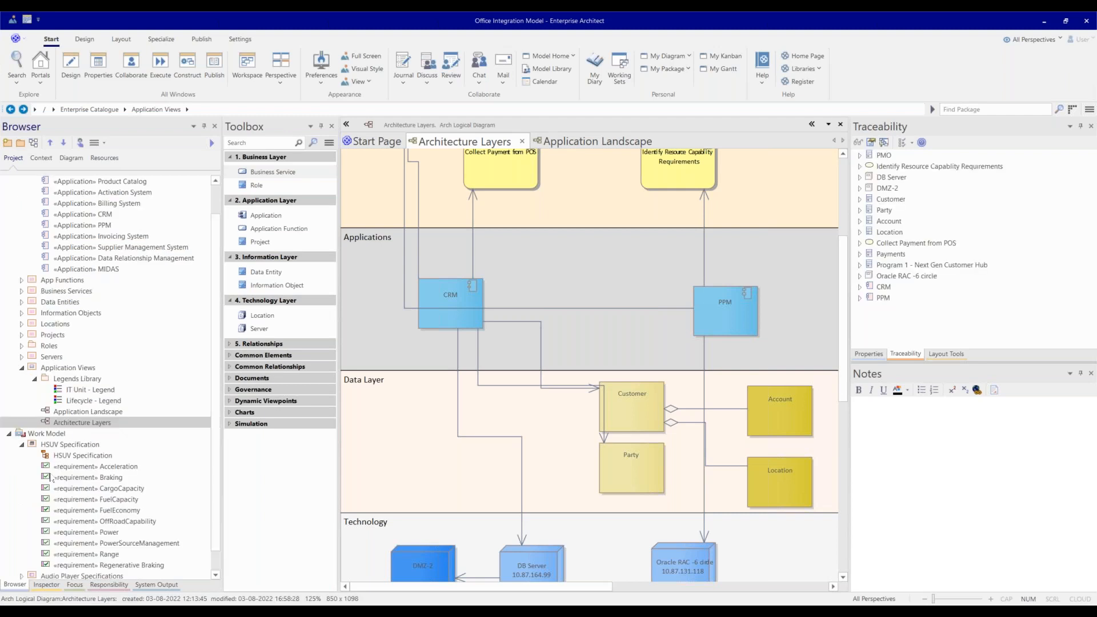
{"action": "left_click", "coordinate": [85, 445]}
{"action": "right_click", "coordinate": [88, 446]}
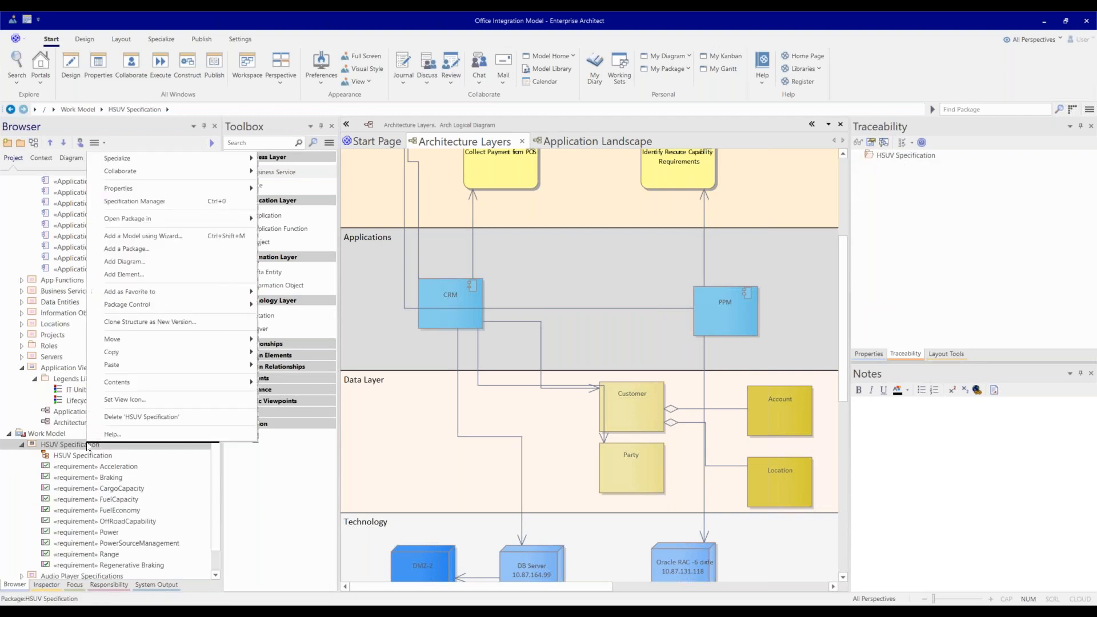
{"action": "mouse_move", "coordinate": [171, 158]}
{"action": "mouse_move", "coordinate": [329, 188]}
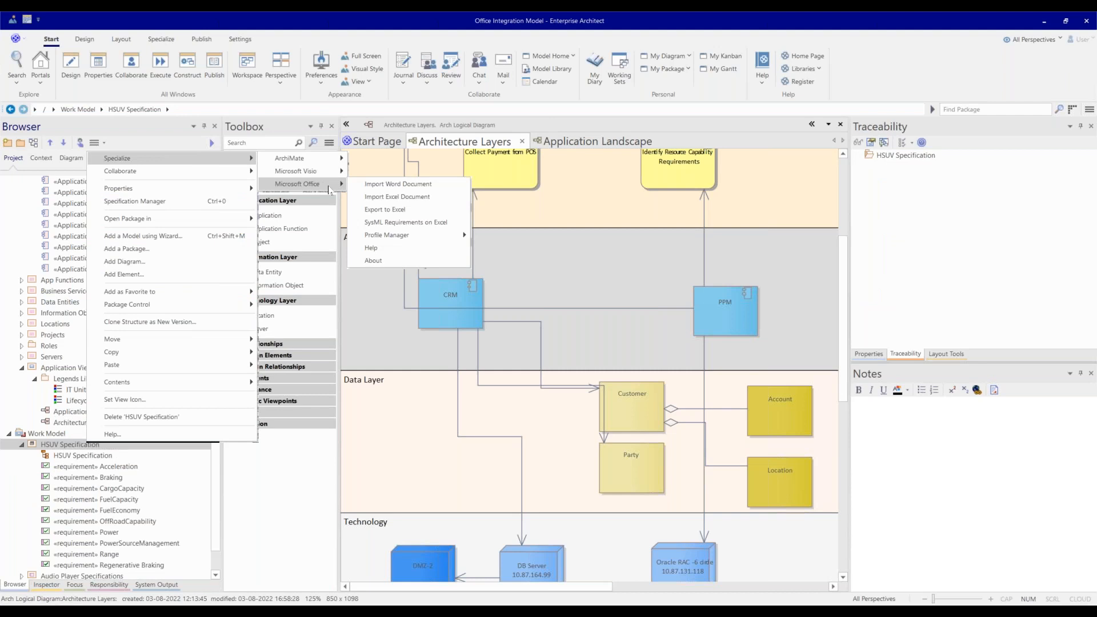
{"action": "left_click", "coordinate": [431, 224]}
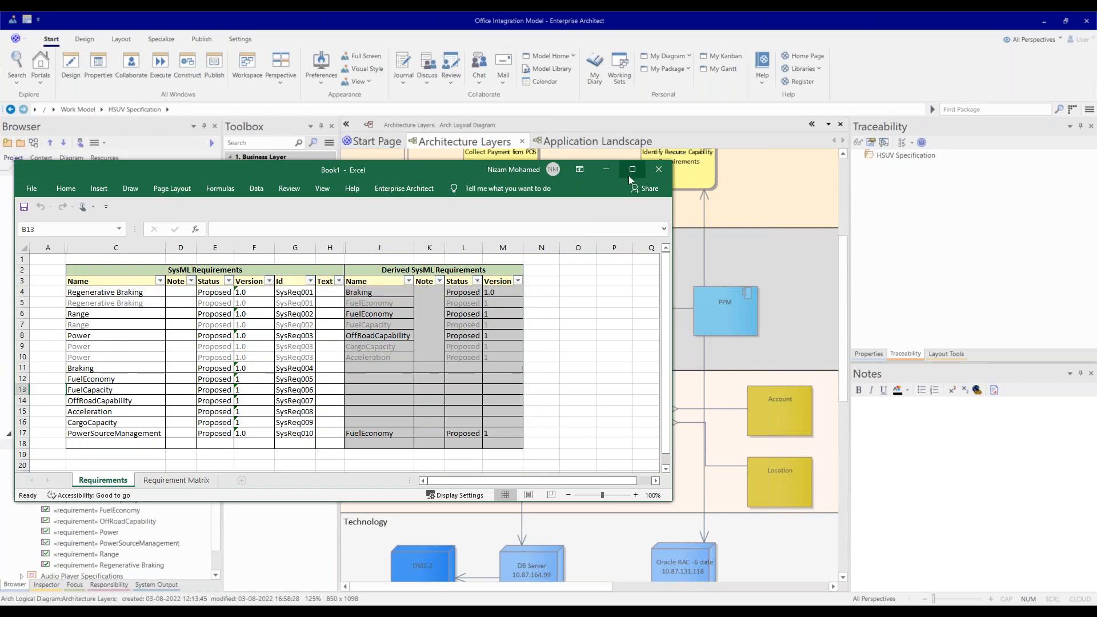
{"action": "left_click", "coordinate": [629, 166]}
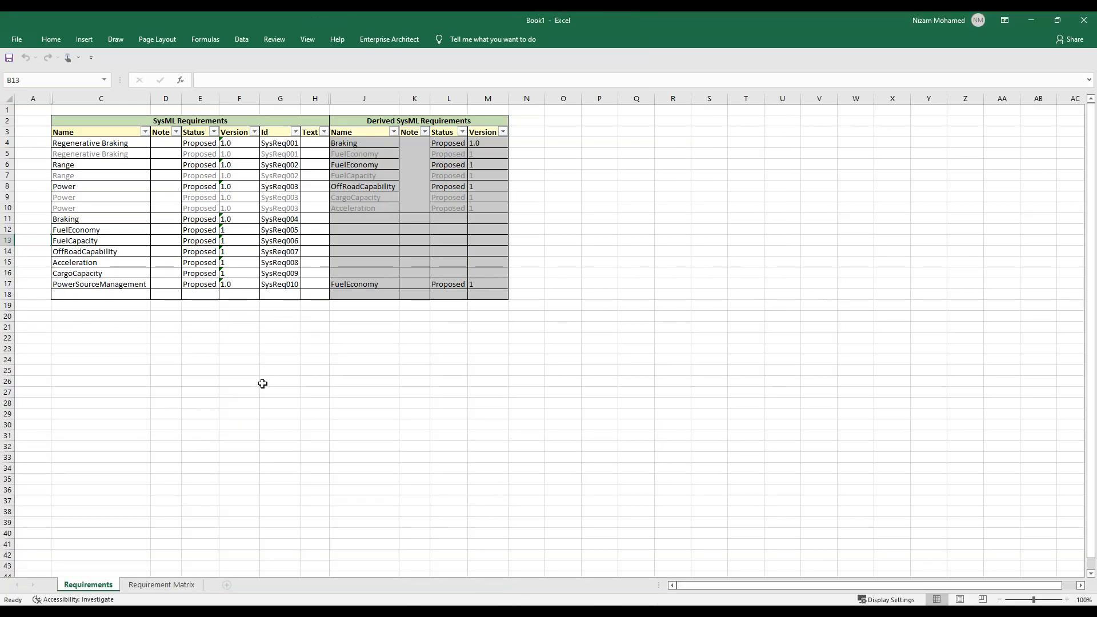
Step: Examine the requirement names and their derived requirements in the Requirements and Requirement Matrix worksheets
{"action": "left_click", "coordinate": [297, 252]}
{"action": "left_click_drag", "start_coordinate": [113, 143], "coordinate": [122, 285]}
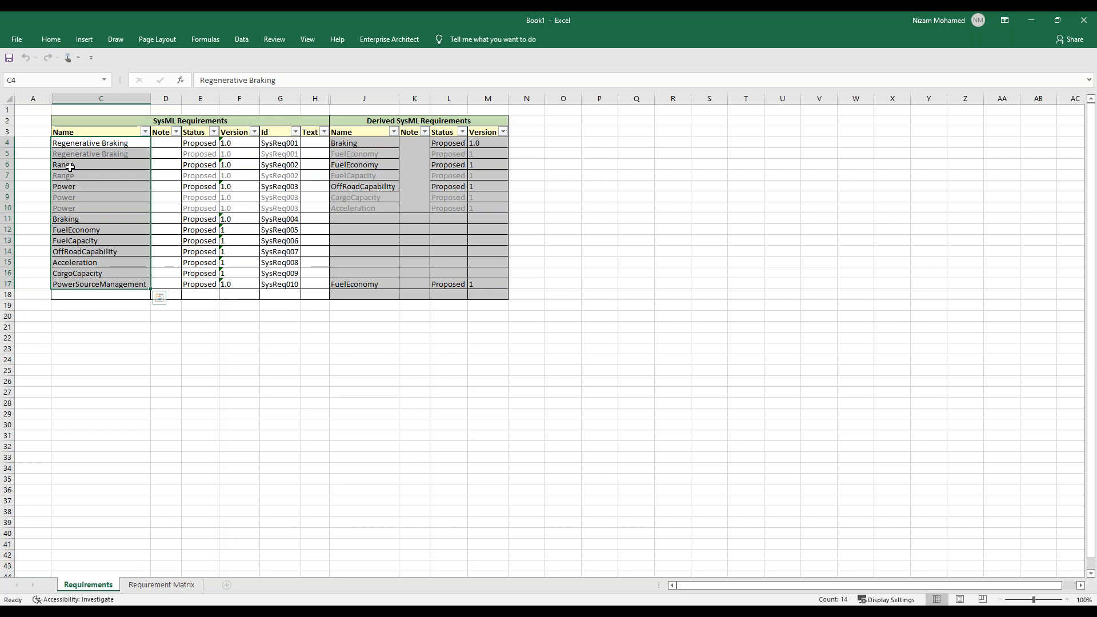
{"action": "left_click", "coordinate": [167, 585]}
{"action": "left_click", "coordinate": [33, 354]}
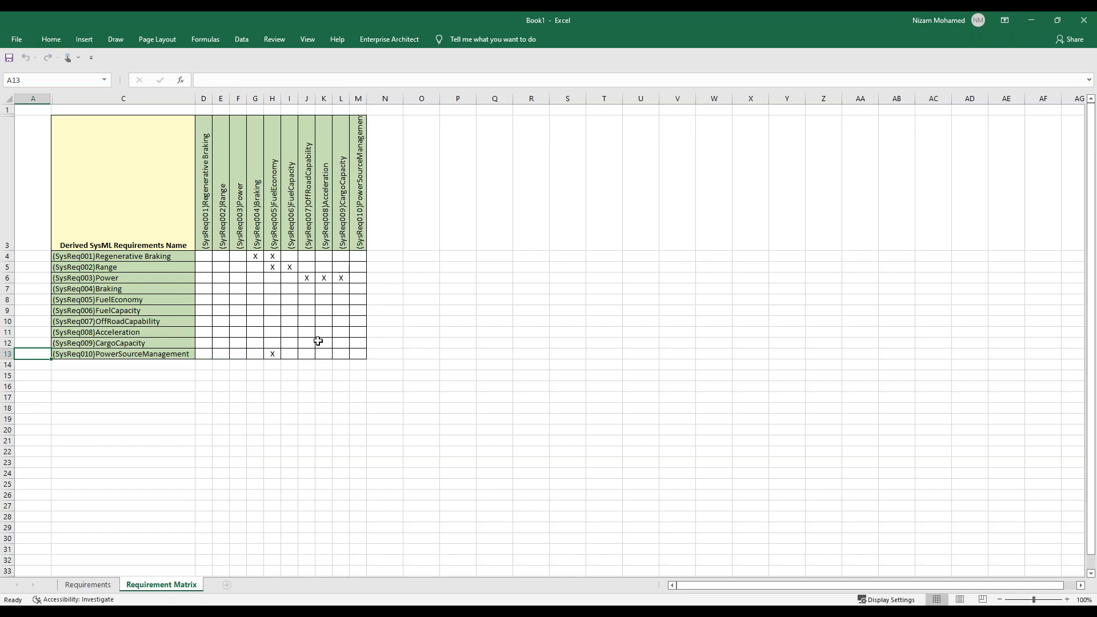
{"action": "left_click", "coordinate": [88, 585]}
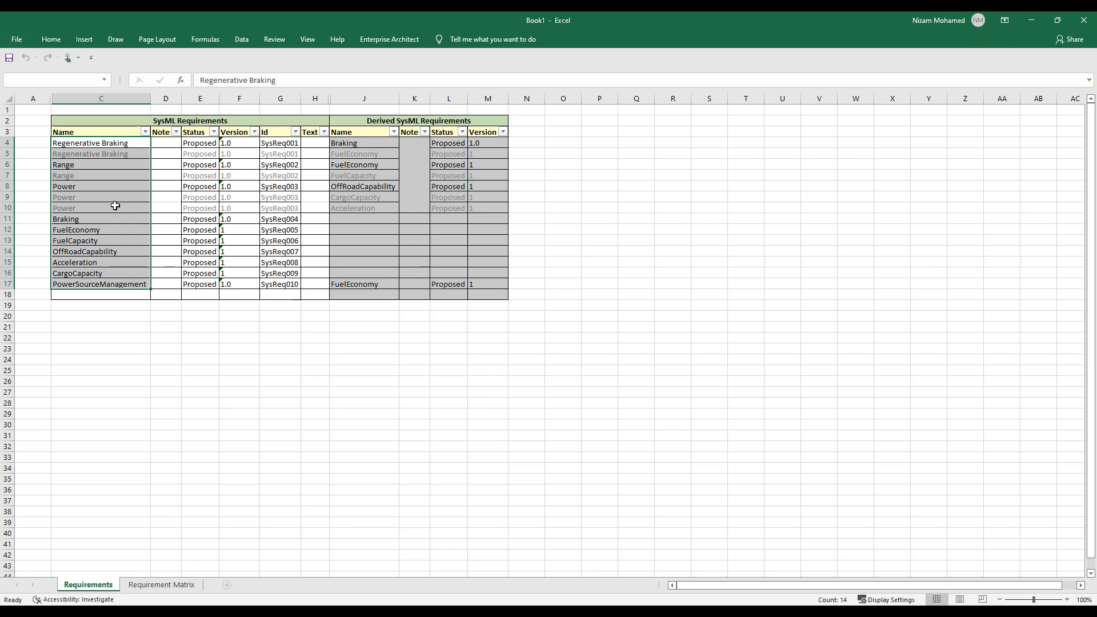
{"action": "left_click", "coordinate": [105, 190]}
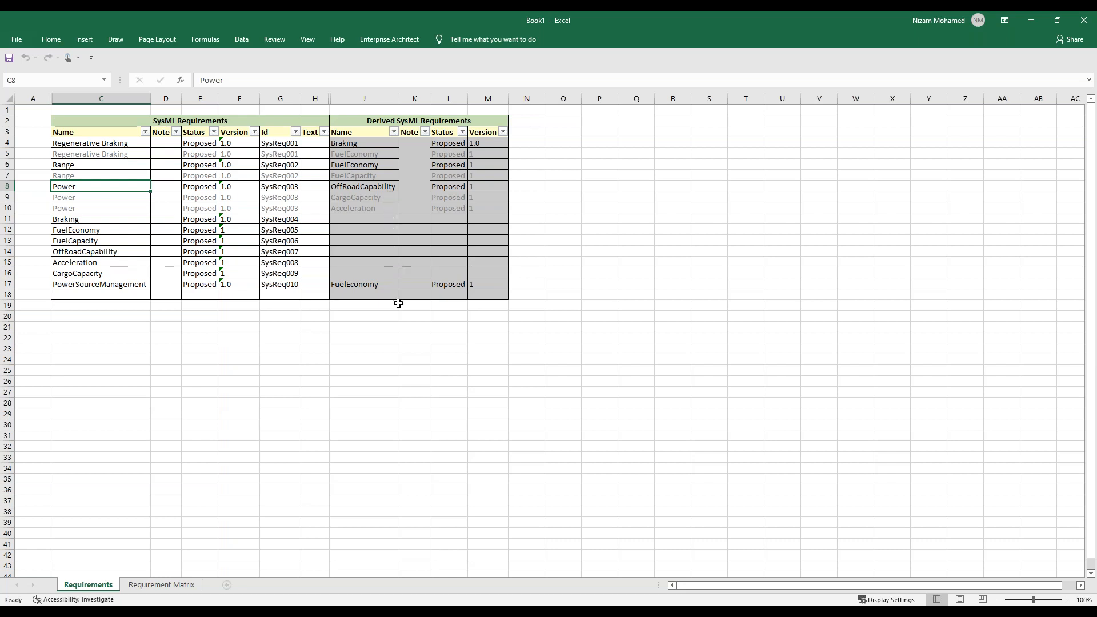
Step: Switch to Enterprise Architect, open the HSUV Specification diagram and widen the diagram area
{"action": "key", "text": "alt"}
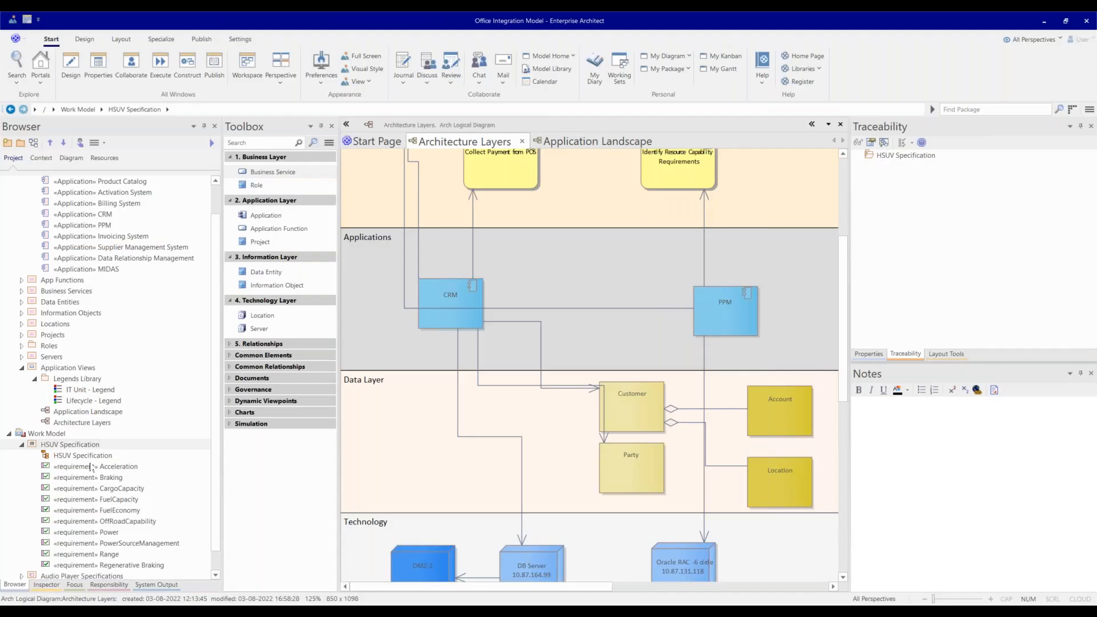
{"action": "key", "text": "alt+Tab"}
{"action": "double_click", "coordinate": [85, 457]}
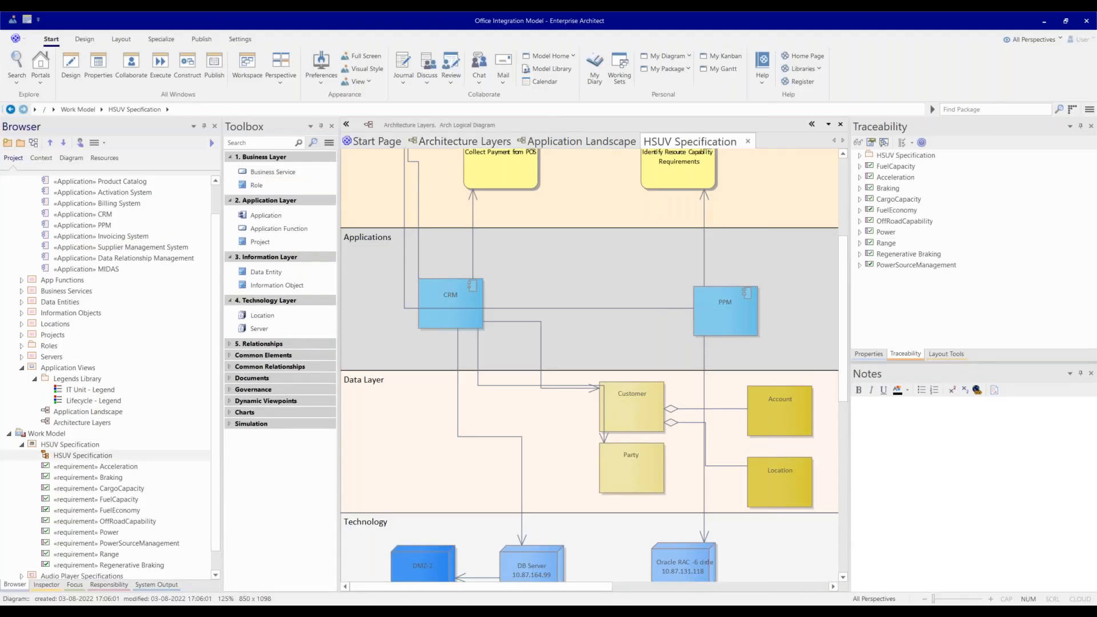
{"action": "left_click_drag", "start_coordinate": [851, 253], "coordinate": [977, 249]}
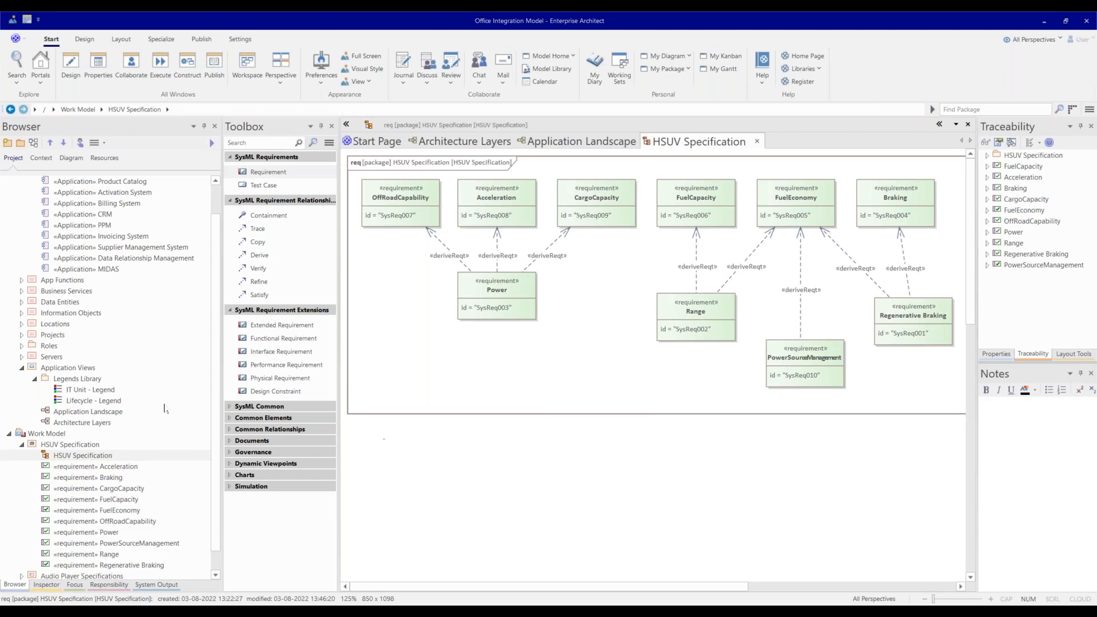
Step: Delete all the requirements, from Acceleration to Regenerative Braking, from the HSUV Specification package
{"action": "left_click", "coordinate": [92, 466]}
{"action": "left_click", "coordinate": [156, 541], "text": "shift"}
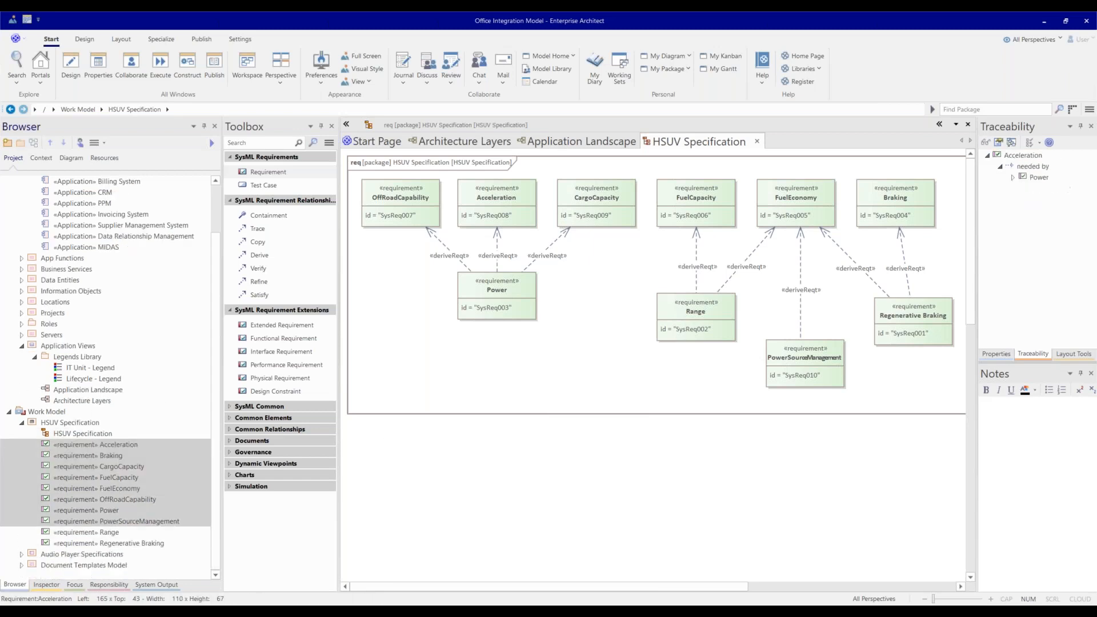
{"action": "key", "text": "Delete"}
{"action": "key", "text": "Return"}
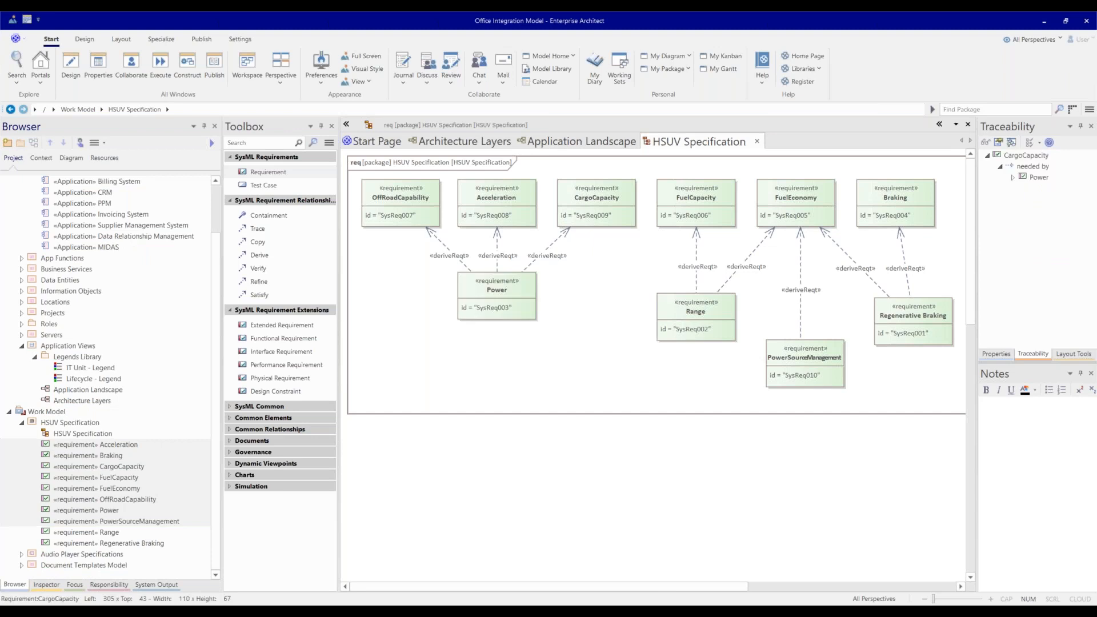
{"action": "left_click", "coordinate": [413, 391]}
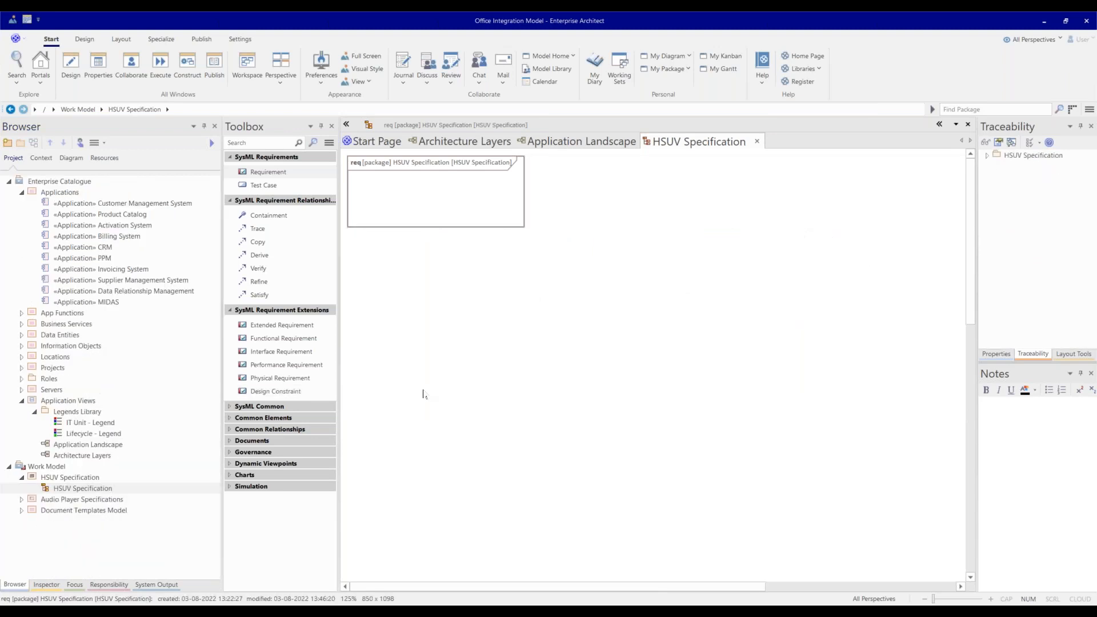
Step: Switch to Excel, reload the requirements workbook from the emptied package and widen columns C to H evenly
{"action": "key", "text": "alt+Tab"}
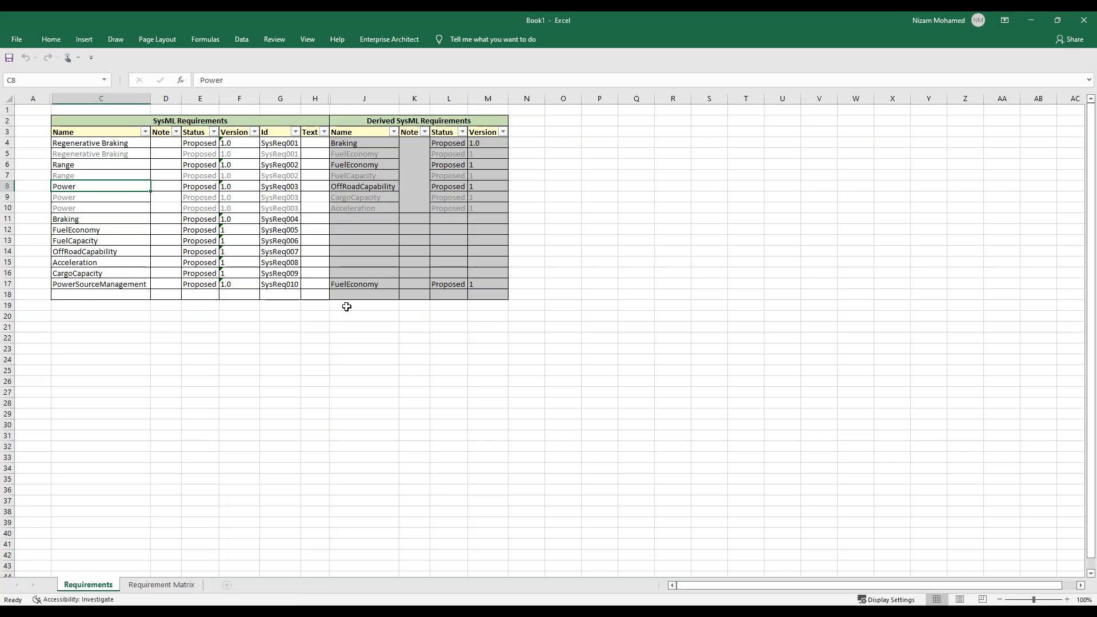
{"action": "left_click", "coordinate": [389, 39]}
{"action": "left_click", "coordinate": [260, 68]}
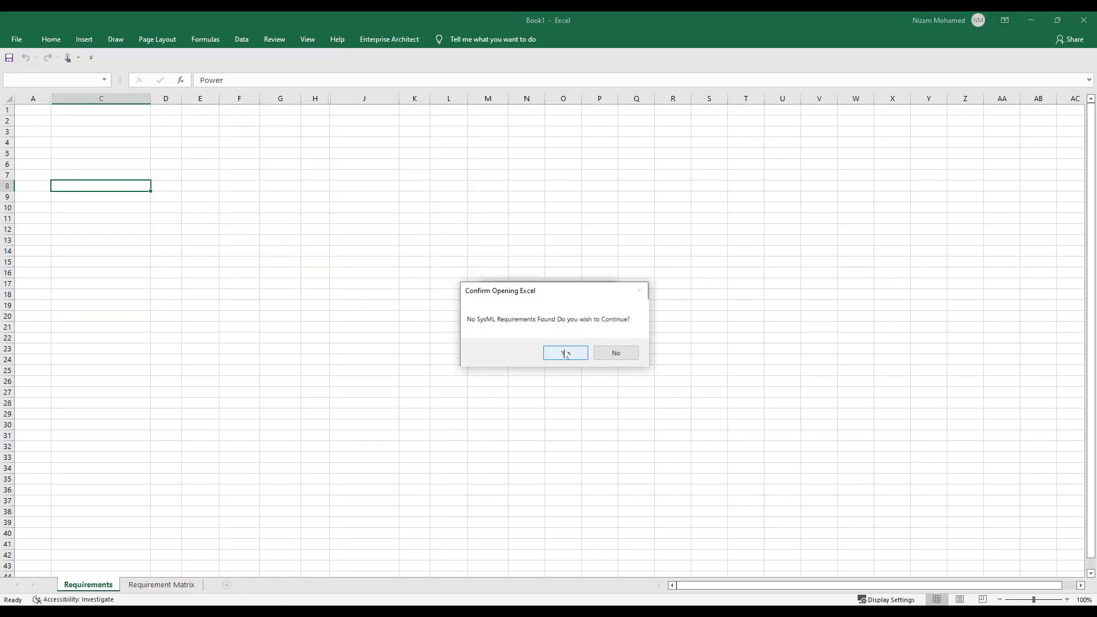
{"action": "left_click", "coordinate": [565, 353]}
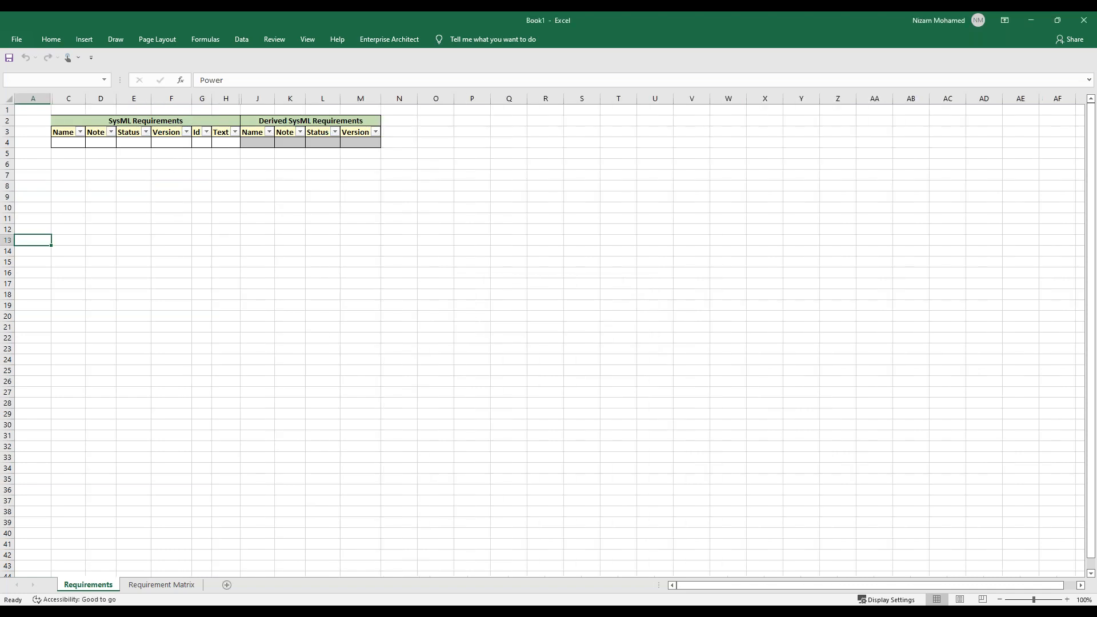
{"action": "left_click_drag", "start_coordinate": [81, 99], "coordinate": [293, 98]}
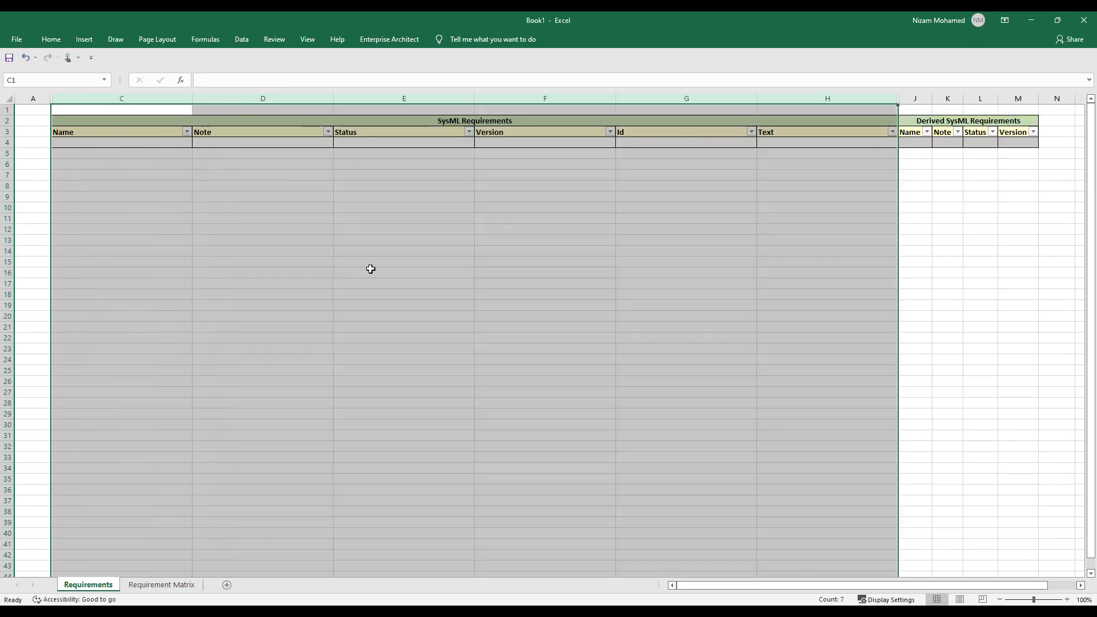
{"action": "left_click", "coordinate": [377, 269]}
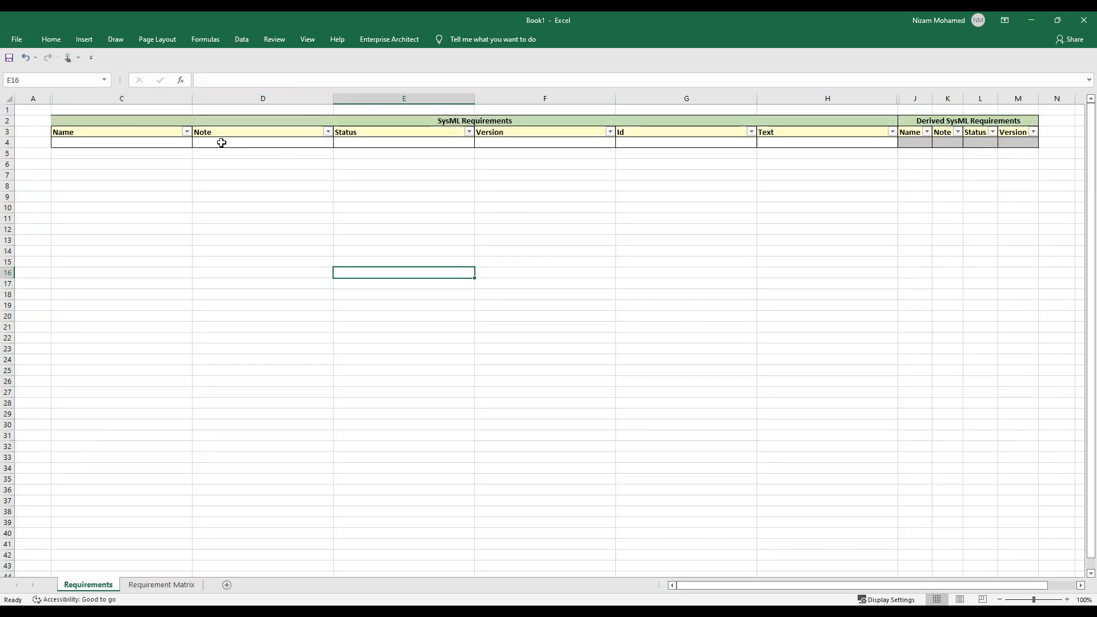
Step: Enter RegenerartiveBraking as the first requirement name in cell C4
{"action": "left_click", "coordinate": [152, 147]}
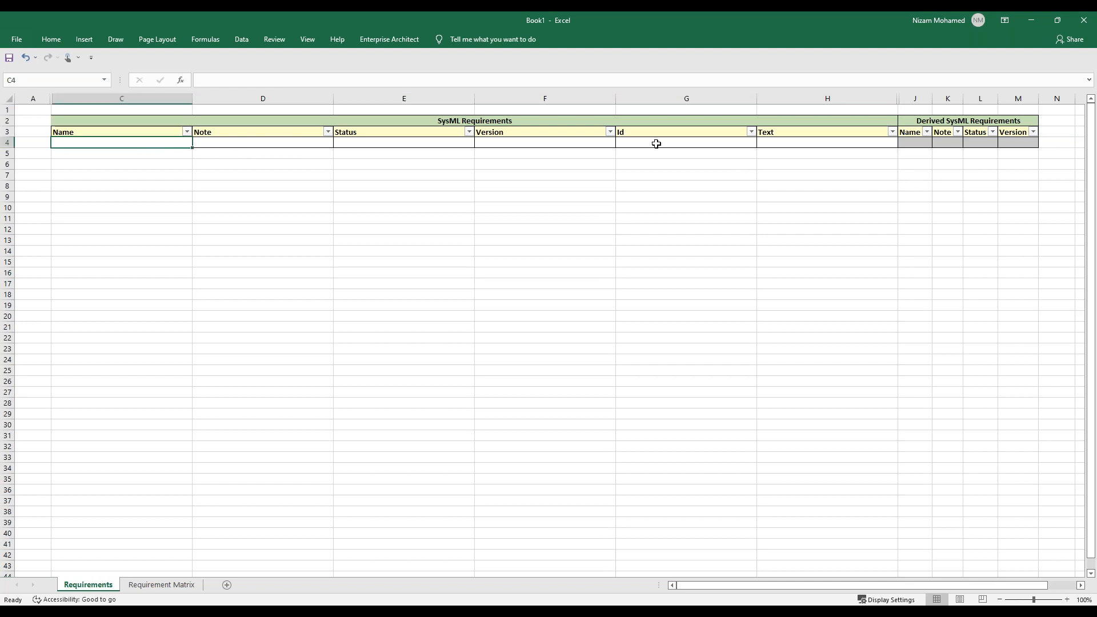
{"action": "type", "text": "Regener"}
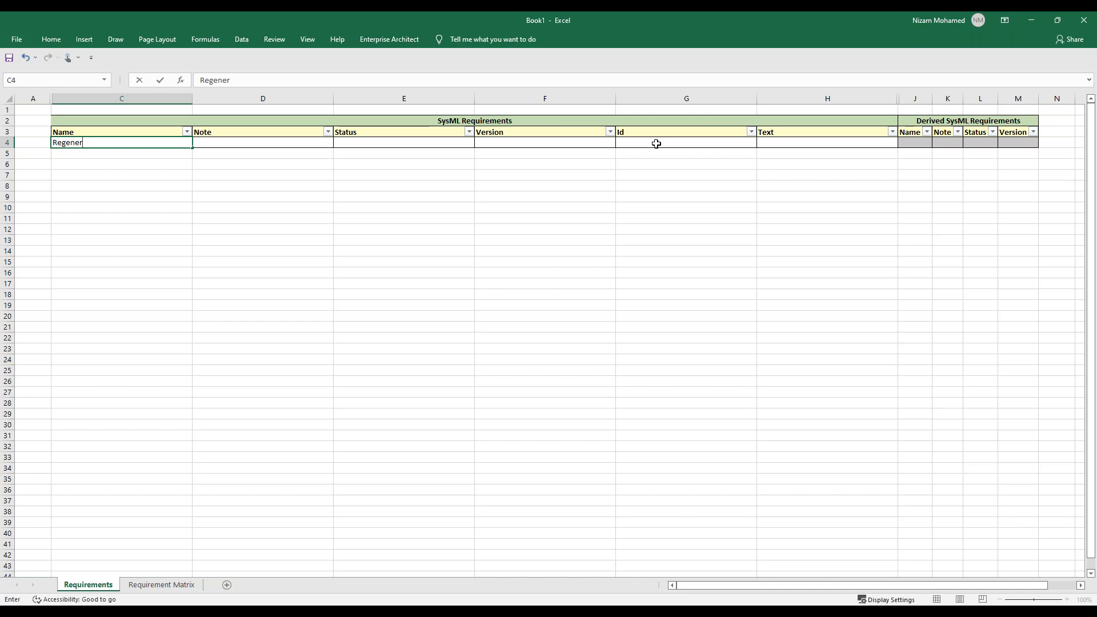
{"action": "key", "text": "BackSpace"}
{"action": "key", "text": "BackSpace"}
{"action": "key", "text": "BackSpace"}
{"action": "key", "text": "BackSpace"}
{"action": "type", "text": "enerartives"}
{"action": "key", "text": "BackSpace"}
{"action": "key", "text": "BackSpace"}
{"action": "key", "text": "BackSpace"}
{"action": "key", "text": "BackSpace"}
{"action": "type", "text": "iveBaraking"}
{"action": "key", "text": "Return"}
Step: Add the requirement names Braking and FuelEconomy in cells C5 and C6
{"action": "type", "text": "Braking"}
{"action": "key", "text": "Return"}
{"action": "type", "text": "FuelEconm"}
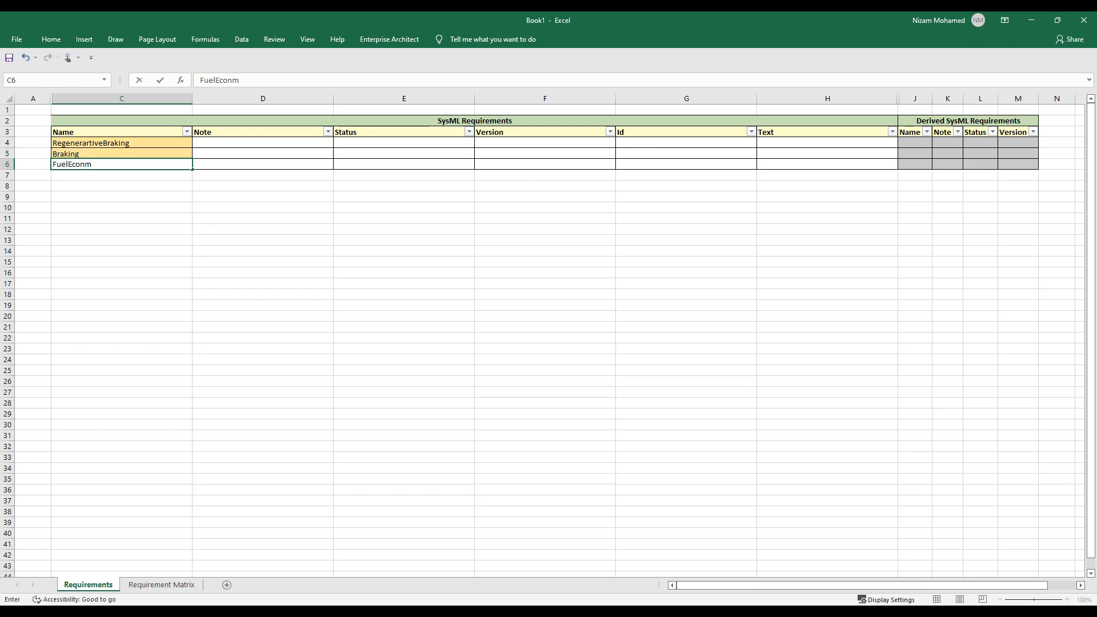
{"action": "key", "text": "BackSpace"}
{"action": "type", "text": "omy"}
{"action": "key", "text": "Return"}
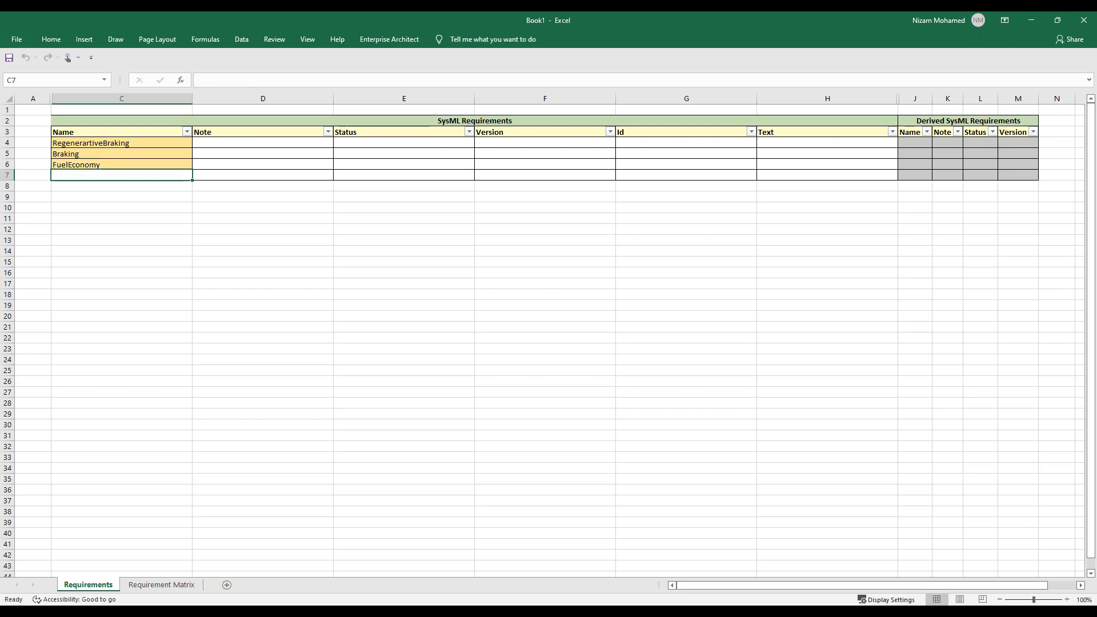
Step: Add the requirement names Range and FuelCapacity in cells C7 and C8
{"action": "type", "text": "Rang"}
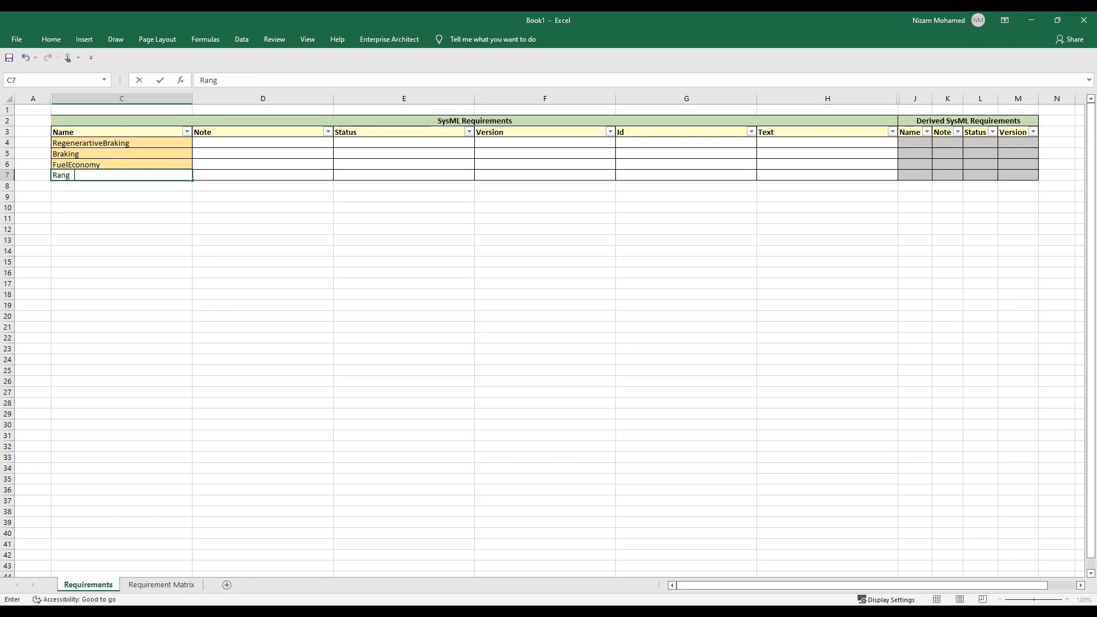
{"action": "type", "text": "e"}
{"action": "key", "text": "Return"}
{"action": "type", "text": "FuelC"}
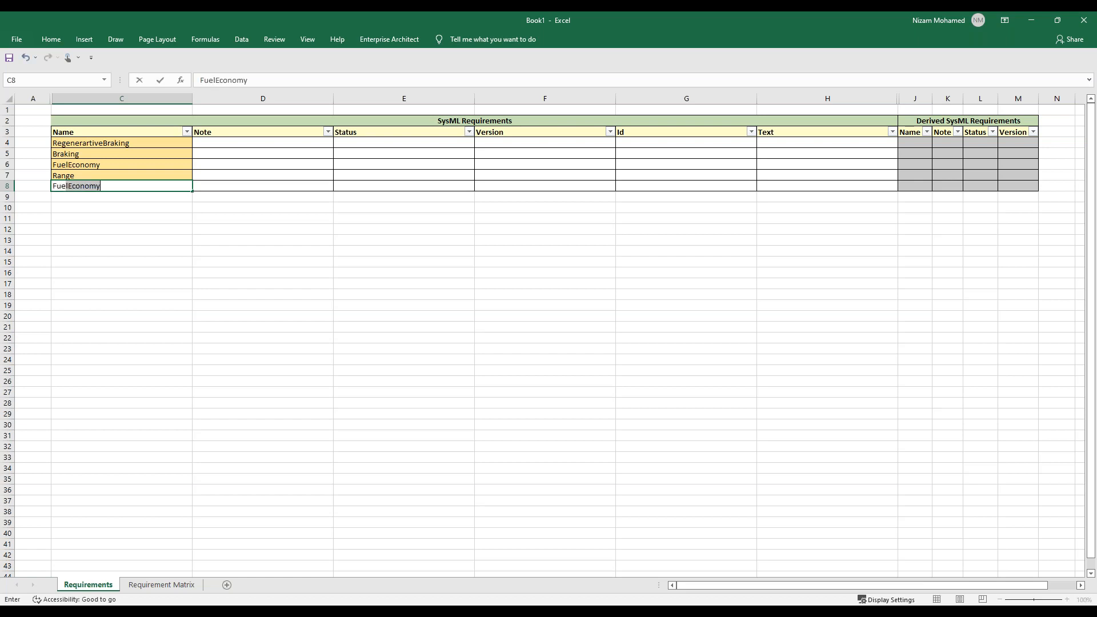
{"action": "type", "text": "apacity"}
{"action": "key", "text": "Return"}
Step: Add the requirement names Power, Acceleration and CargoCapacity in cells C9 to C11
{"action": "type", "text": "Power"}
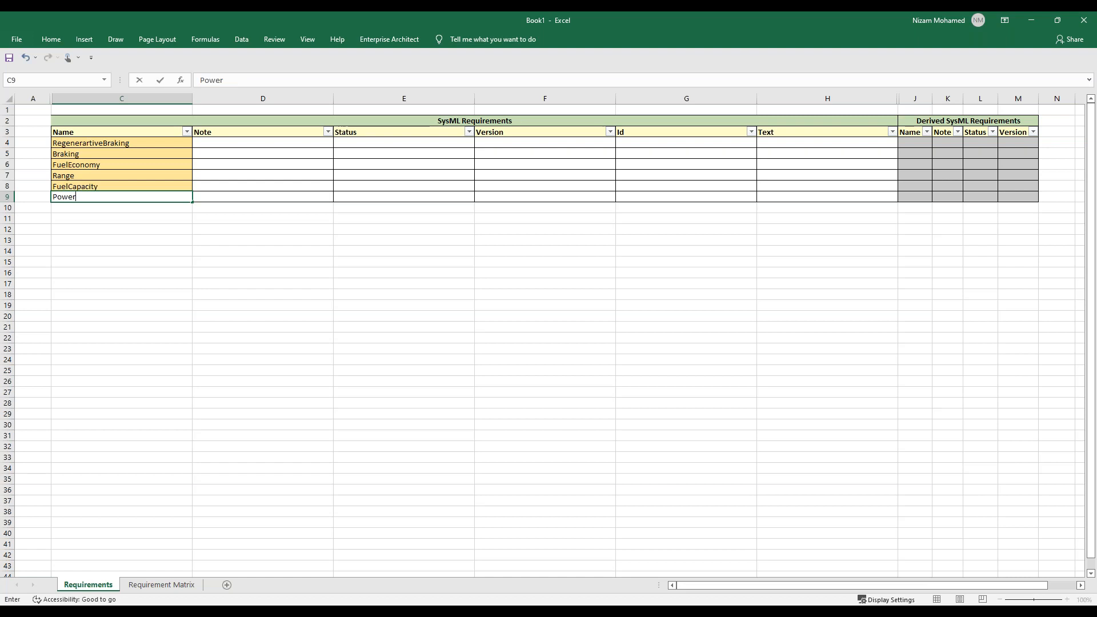
{"action": "key", "text": "Return"}
{"action": "type", "text": "Acceleration"}
{"action": "key", "text": "Return"}
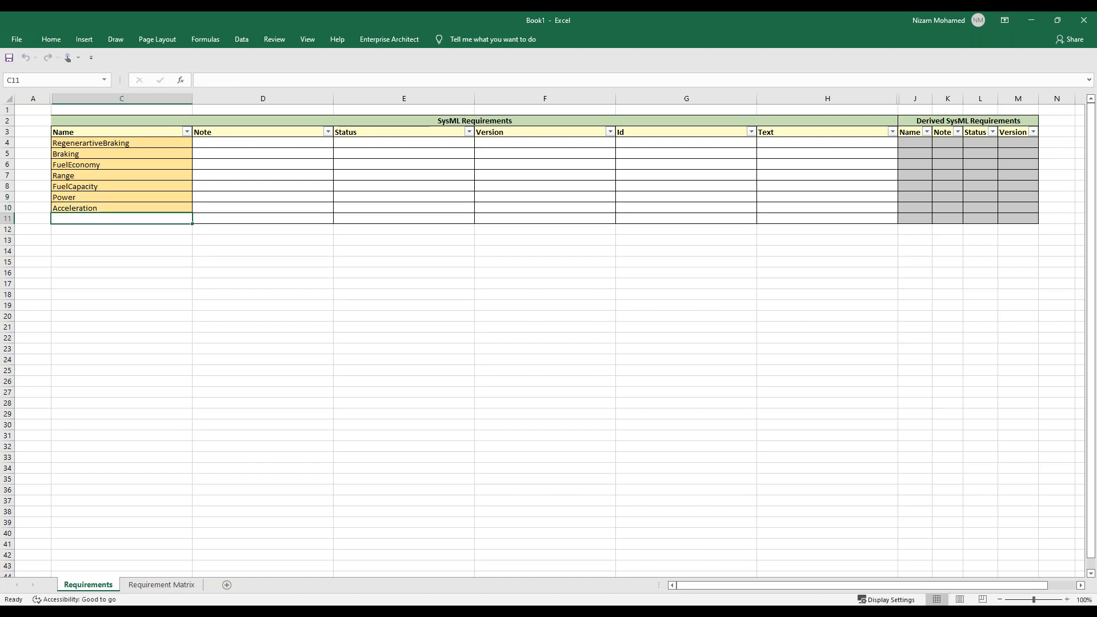
{"action": "type", "text": "CargoCapacity"}
{"action": "key", "text": "Return"}
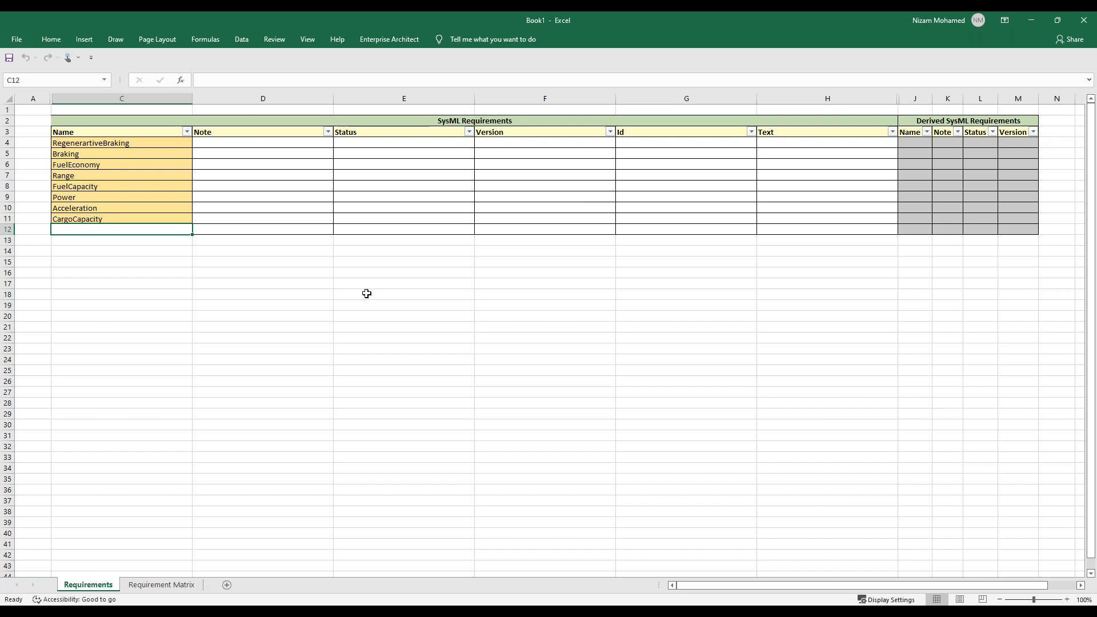
Step: Compare the rows and columns of the Requirement Matrix sheet with the names listed on the Requirements sheet
{"action": "left_click", "coordinate": [175, 586]}
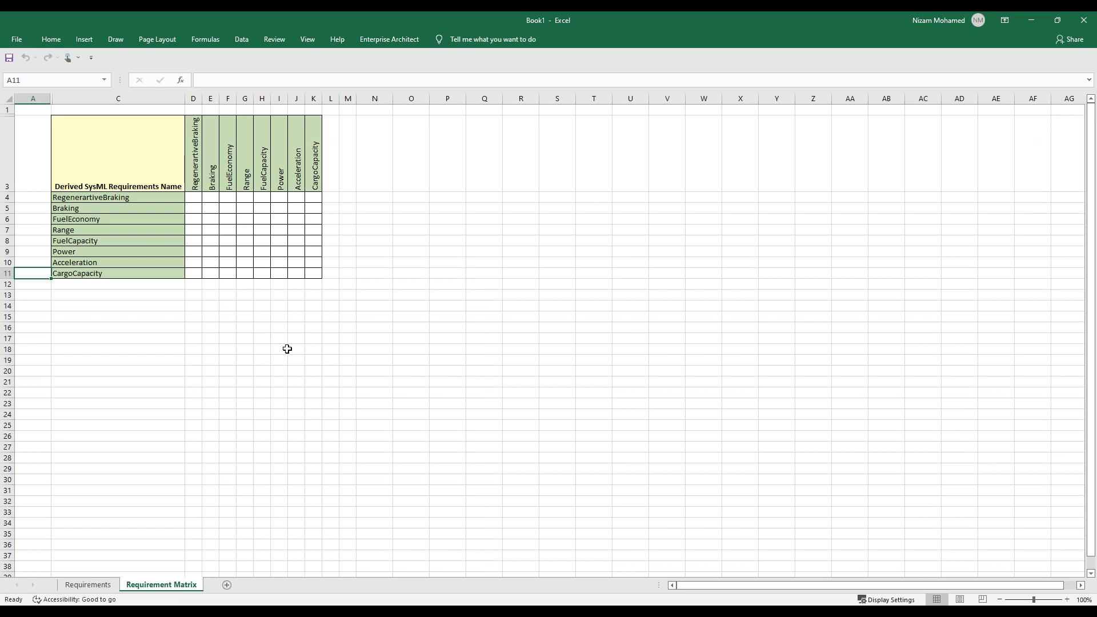
{"action": "left_click", "coordinate": [108, 586]}
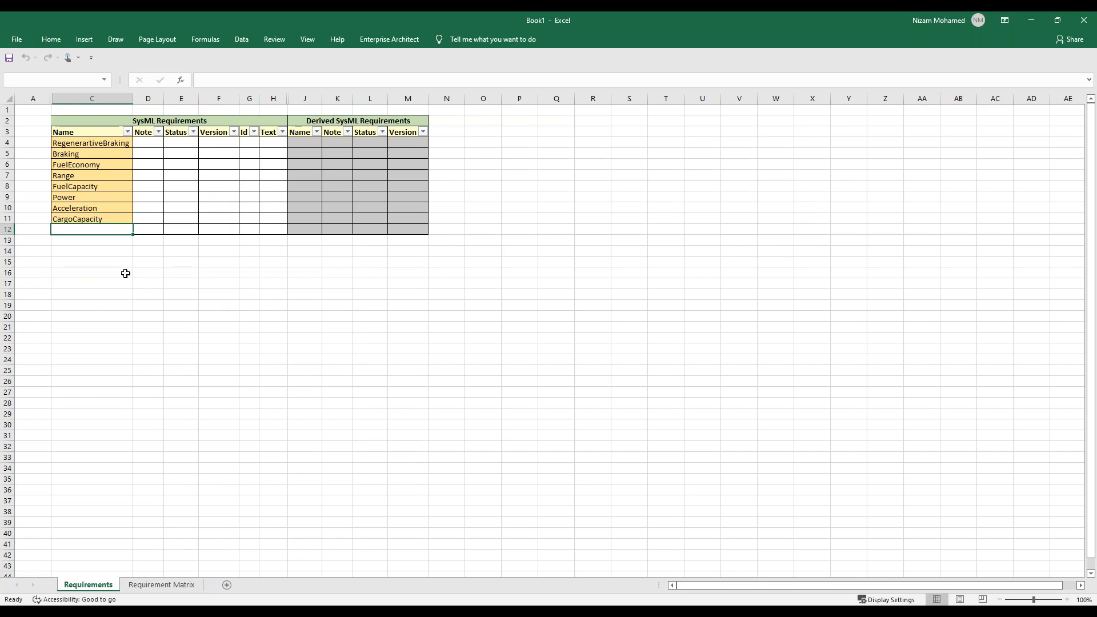
{"action": "left_click", "coordinate": [161, 585]}
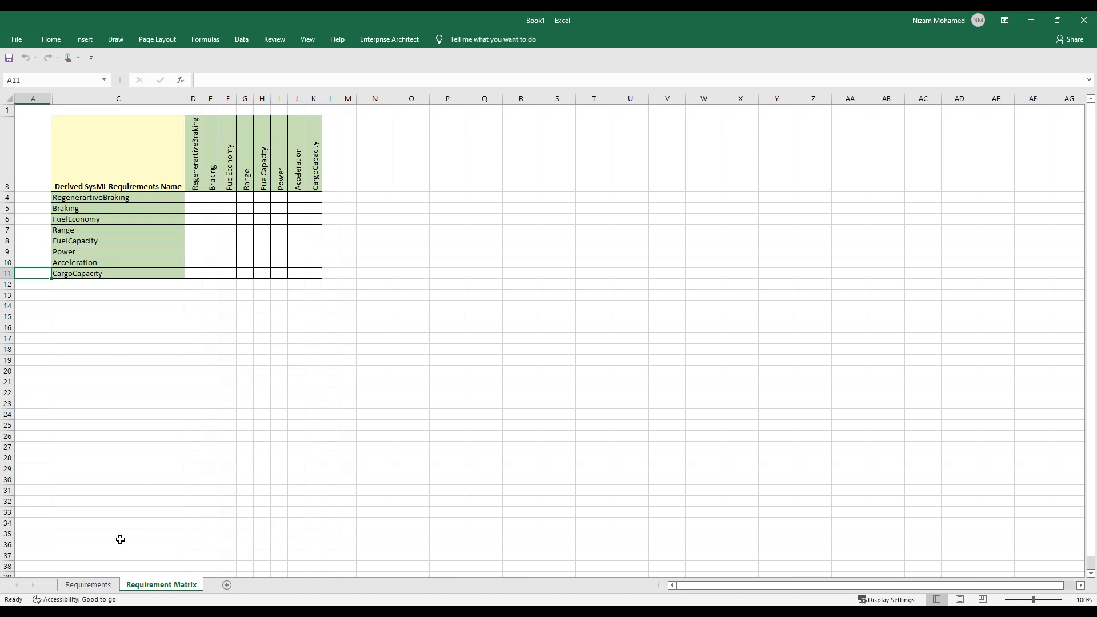
{"action": "left_click", "coordinate": [90, 585]}
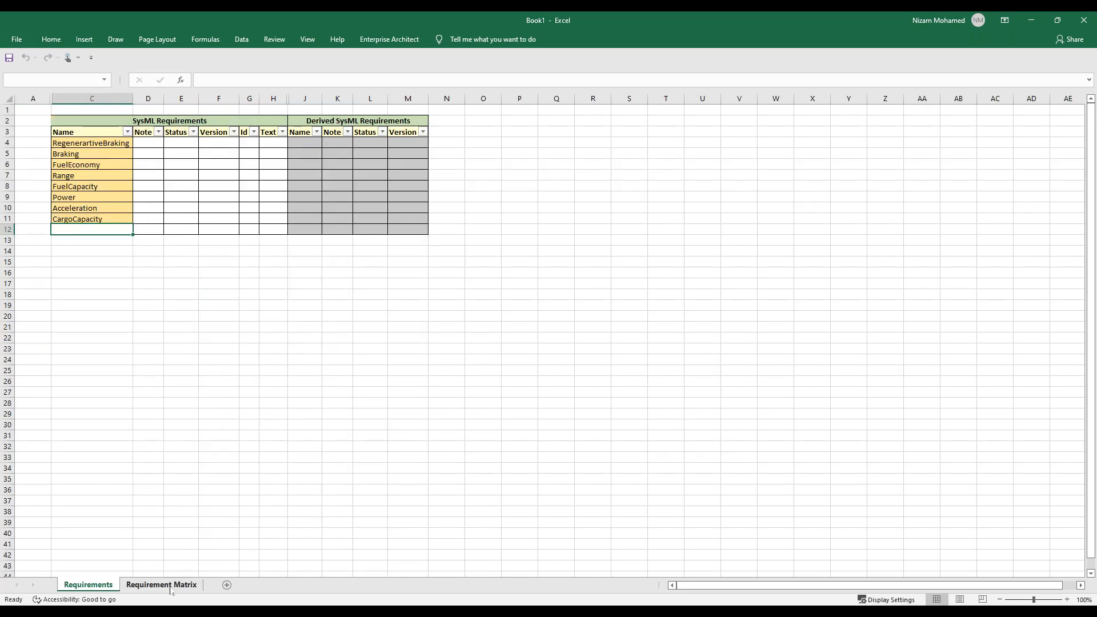
Step: On the Requirement Matrix sheet, mark the RegenerartiveBraking row with X under Braking and FuelEconomy
{"action": "left_click", "coordinate": [172, 586]}
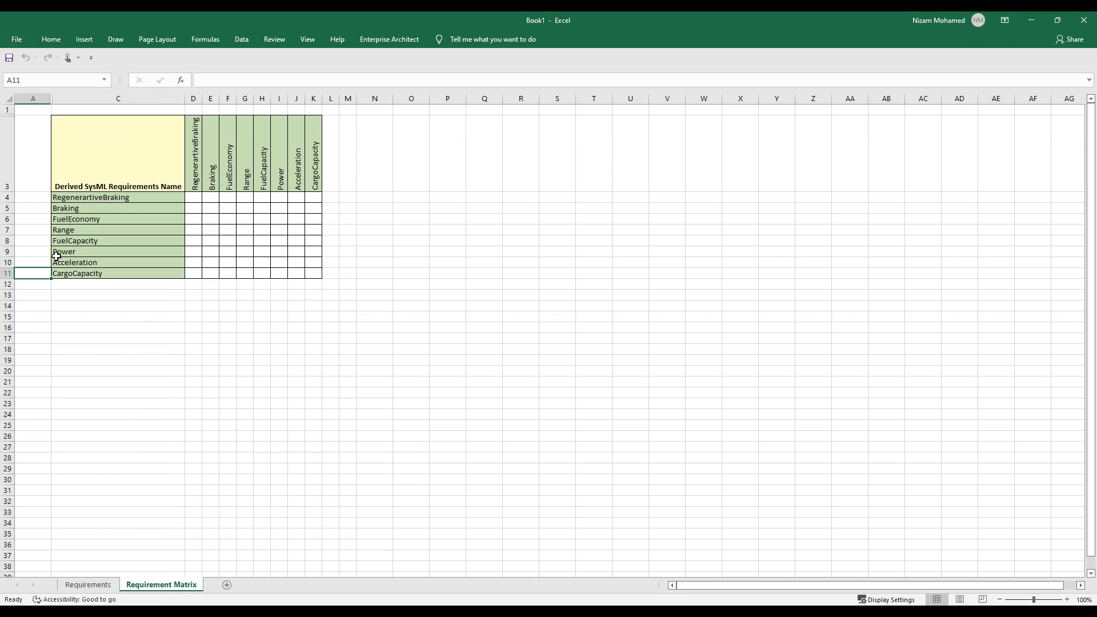
{"action": "left_click", "coordinate": [211, 197]}
{"action": "type", "text": "X"}
{"action": "key", "text": "ctrl+Return"}
{"action": "left_click", "coordinate": [230, 196]}
{"action": "type", "text": "X"}
{"action": "key", "text": "ctrl+Return"}
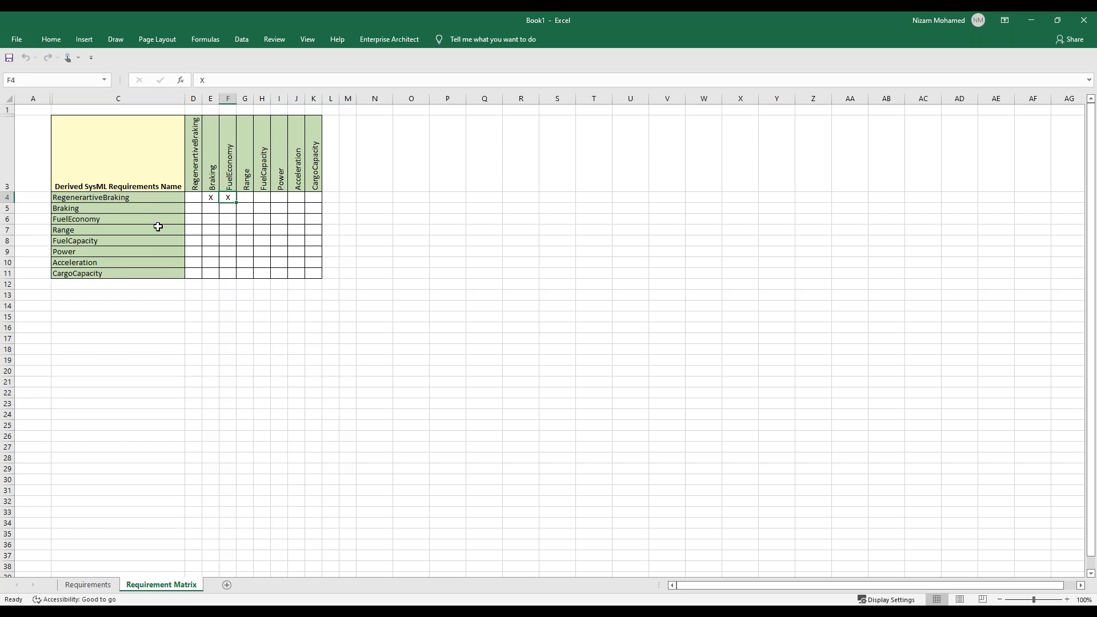
Step: Mark the Range row of the requirement matrix with X under FuelEconomy and FuelCapacity
{"action": "left_click", "coordinate": [228, 231]}
{"action": "type", "text": "X"}
{"action": "key", "text": "Return"}
{"action": "left_click", "coordinate": [260, 230]}
{"action": "type", "text": "X"}
{"action": "key", "text": "Return"}
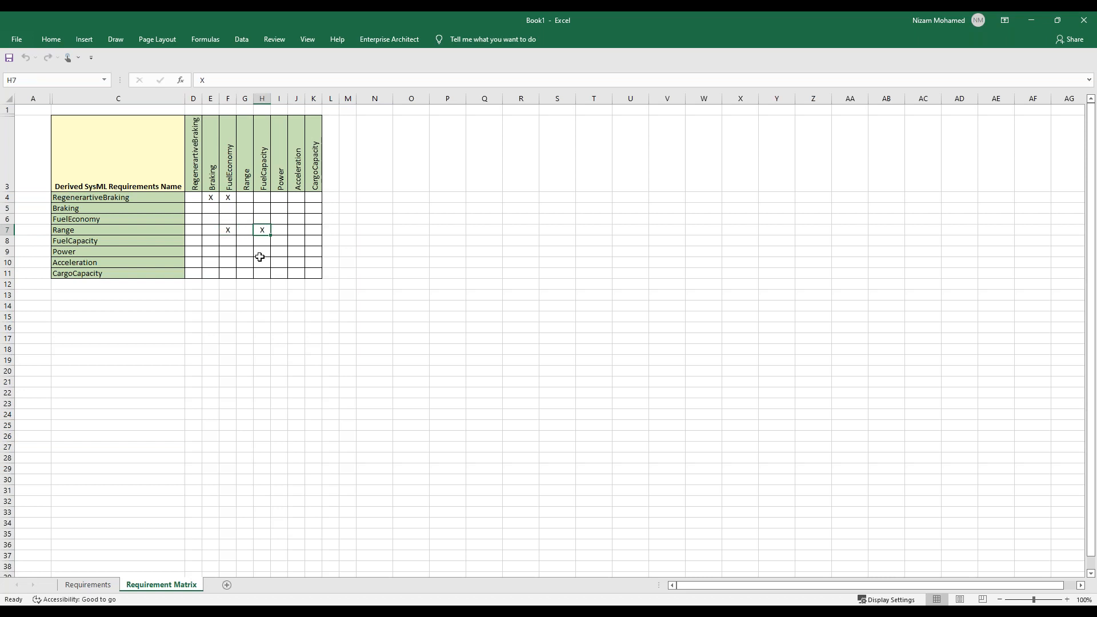
Step: Mark the Power row of the requirement matrix with X under Acceleration and CargoCapacity
{"action": "left_click", "coordinate": [294, 251]}
{"action": "type", "text": "X"}
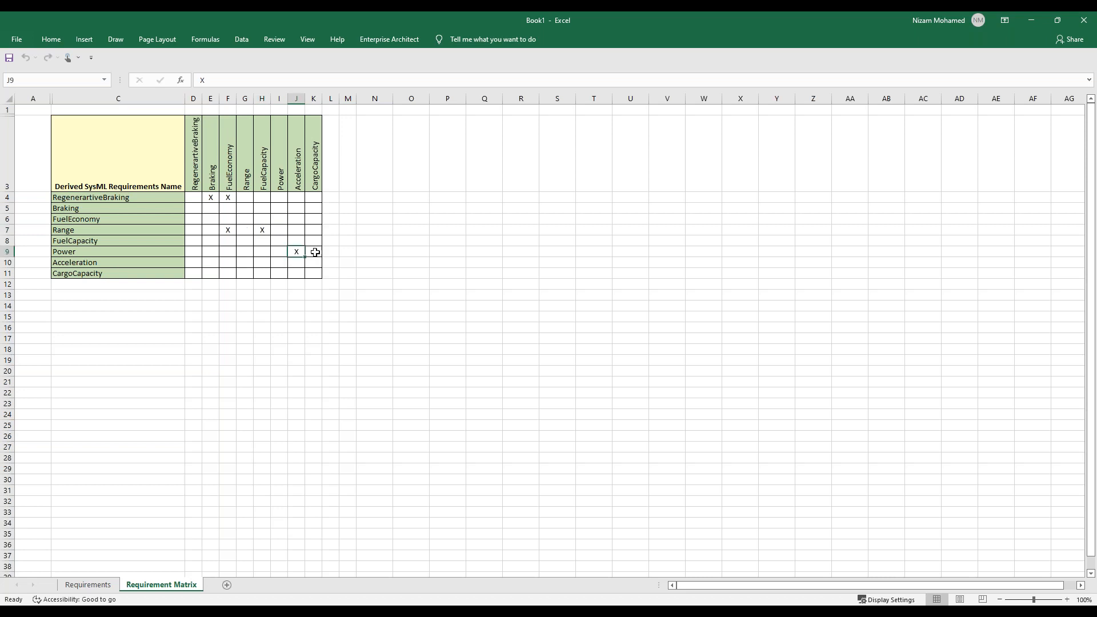
{"action": "left_click", "coordinate": [315, 252]}
{"action": "type", "text": "X"}
{"action": "key", "text": "Return"}
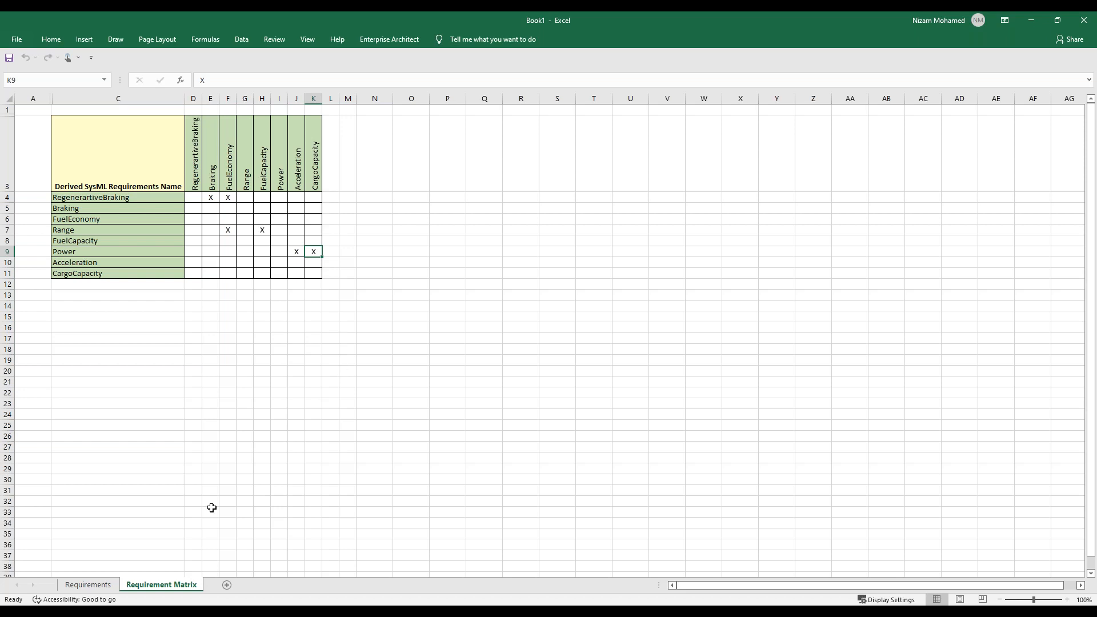
Step: Return to the Requirements sheet and export the requirements with their derived relationships to the HSUV Specification package
{"action": "left_click", "coordinate": [91, 584]}
{"action": "left_click", "coordinate": [299, 437]}
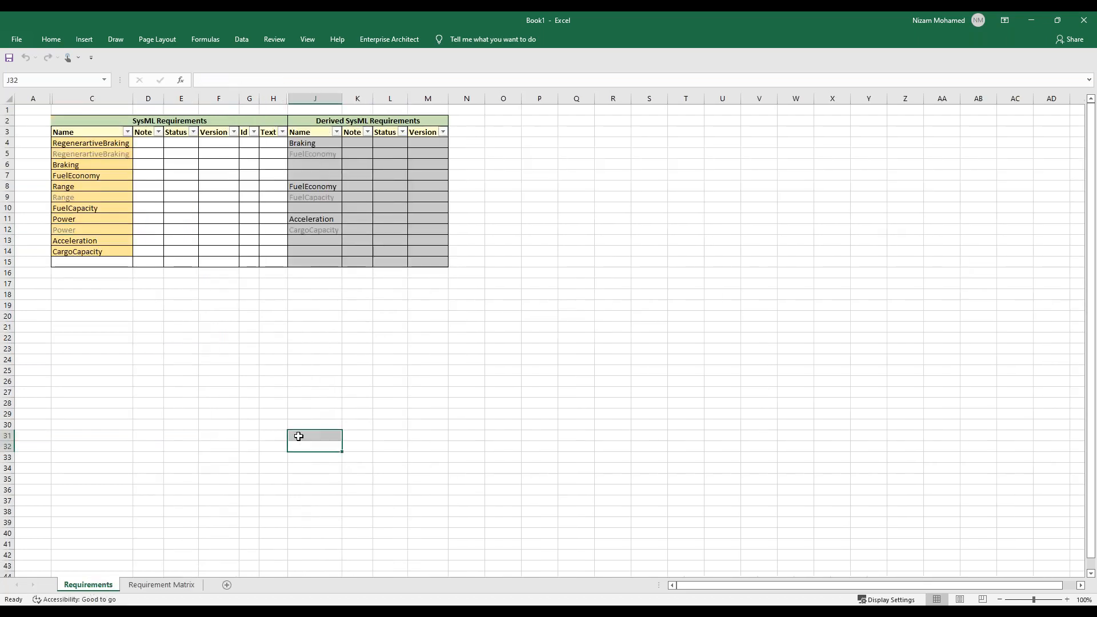
{"action": "left_click", "coordinate": [319, 347]}
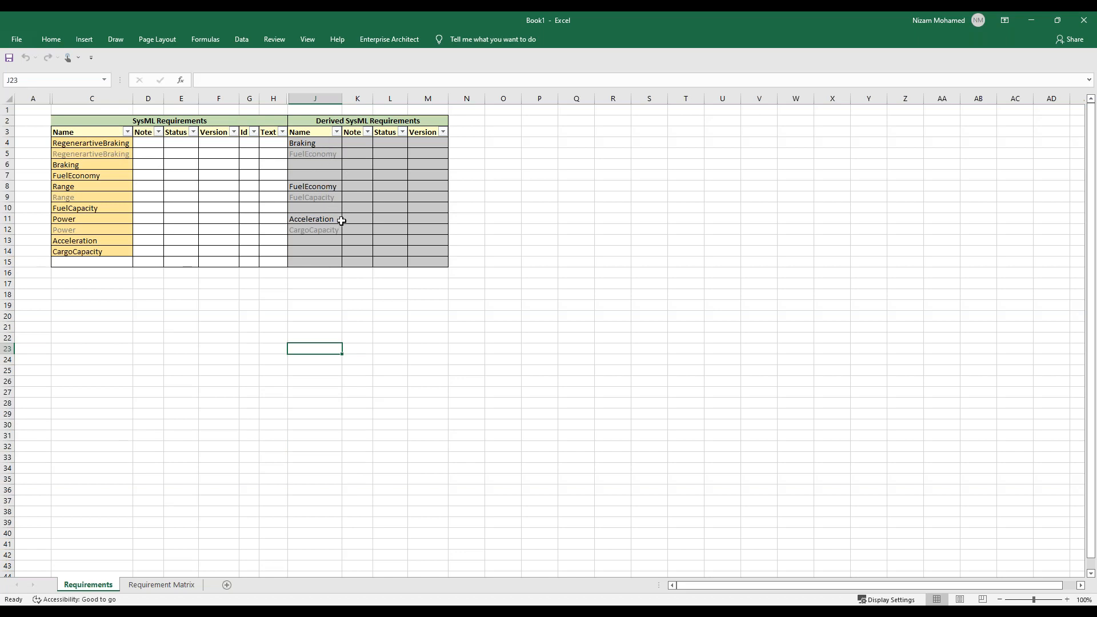
{"action": "left_click", "coordinate": [378, 40]}
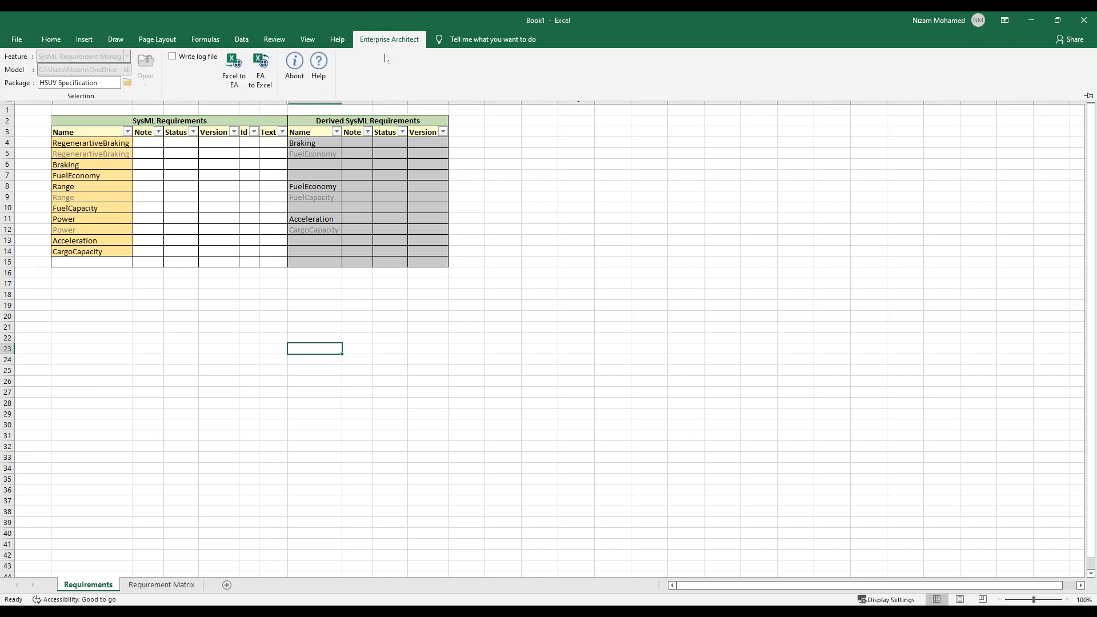
{"action": "left_click", "coordinate": [243, 69]}
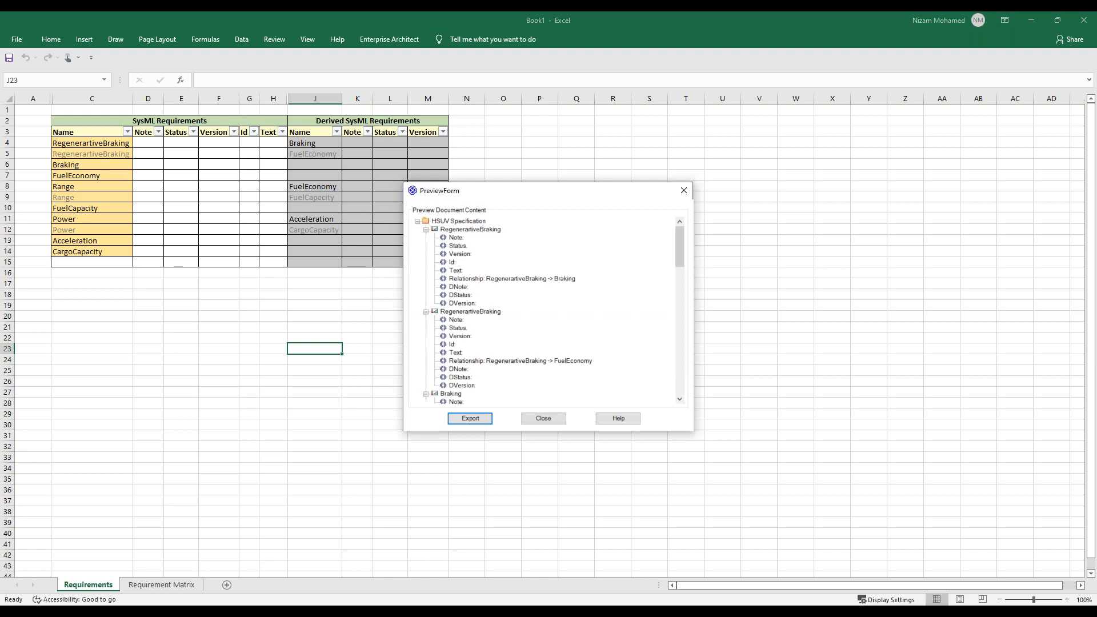
{"action": "scroll", "coordinate": [477, 320], "scroll_direction": "down", "scroll_amount": 2}
{"action": "left_click", "coordinate": [472, 419]}
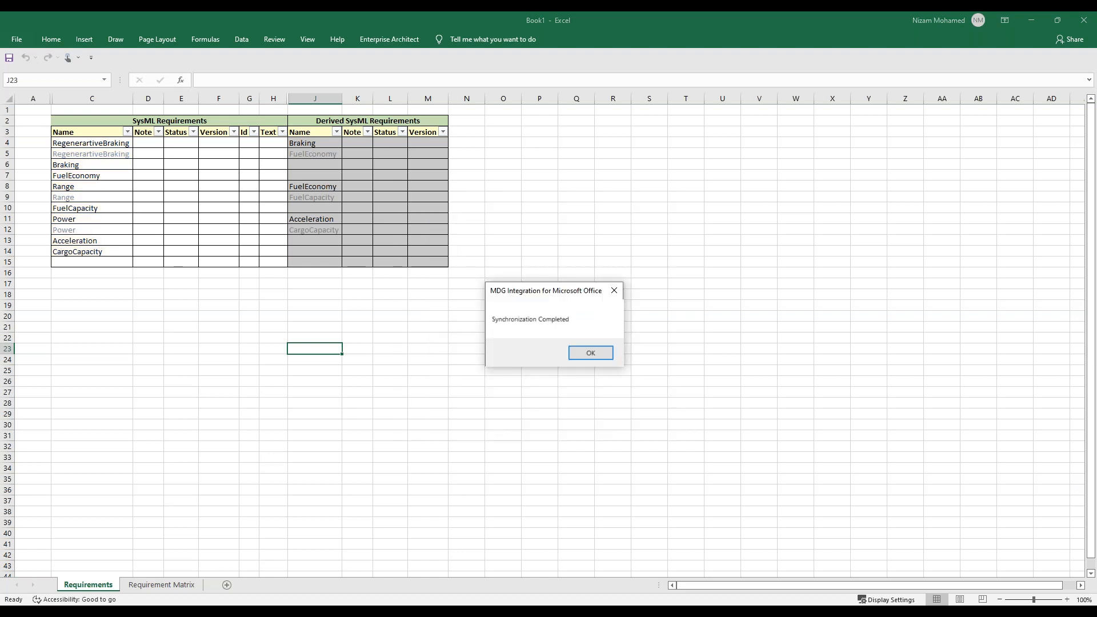
{"action": "left_click", "coordinate": [580, 355]}
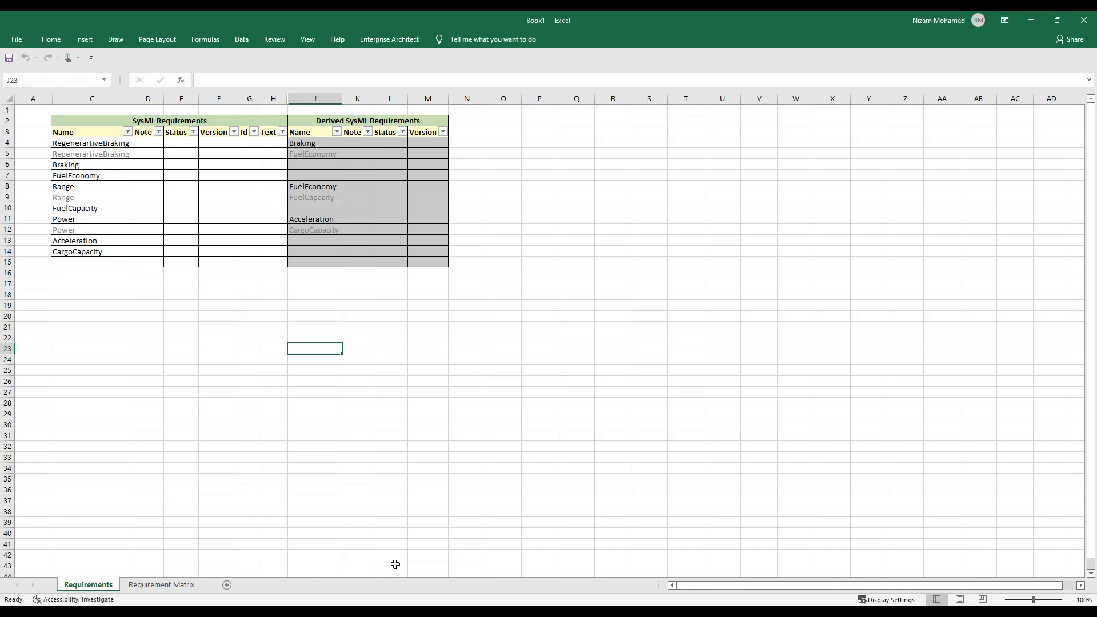
Step: Switch to Enterprise Architect and reload the HSUV Specification package from the model
{"action": "key", "text": "alt+Tab"}
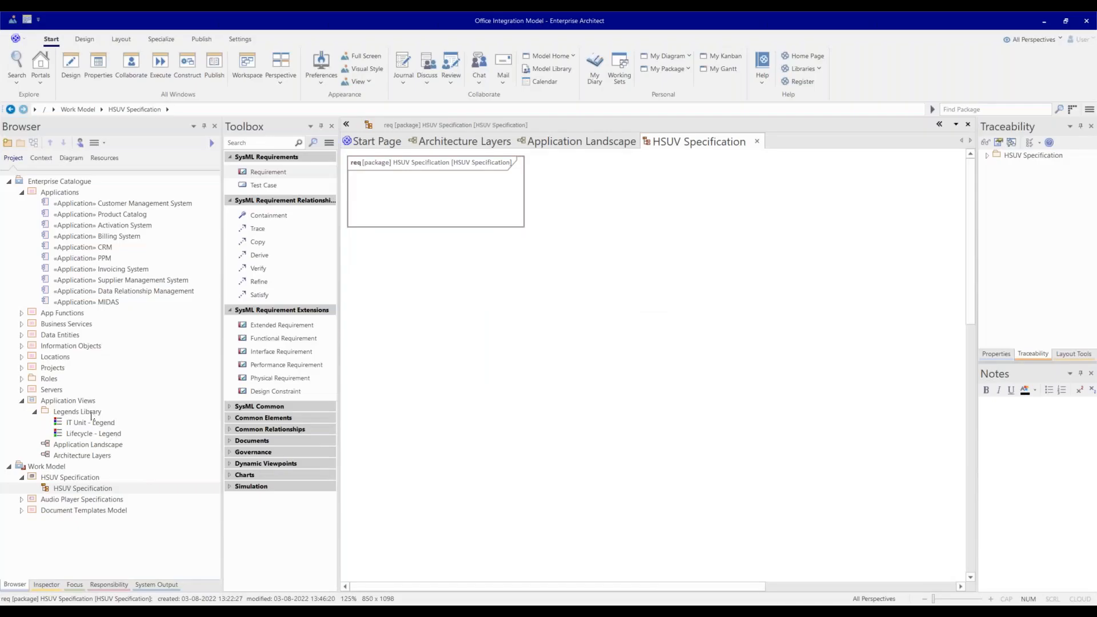
{"action": "left_click", "coordinate": [93, 478]}
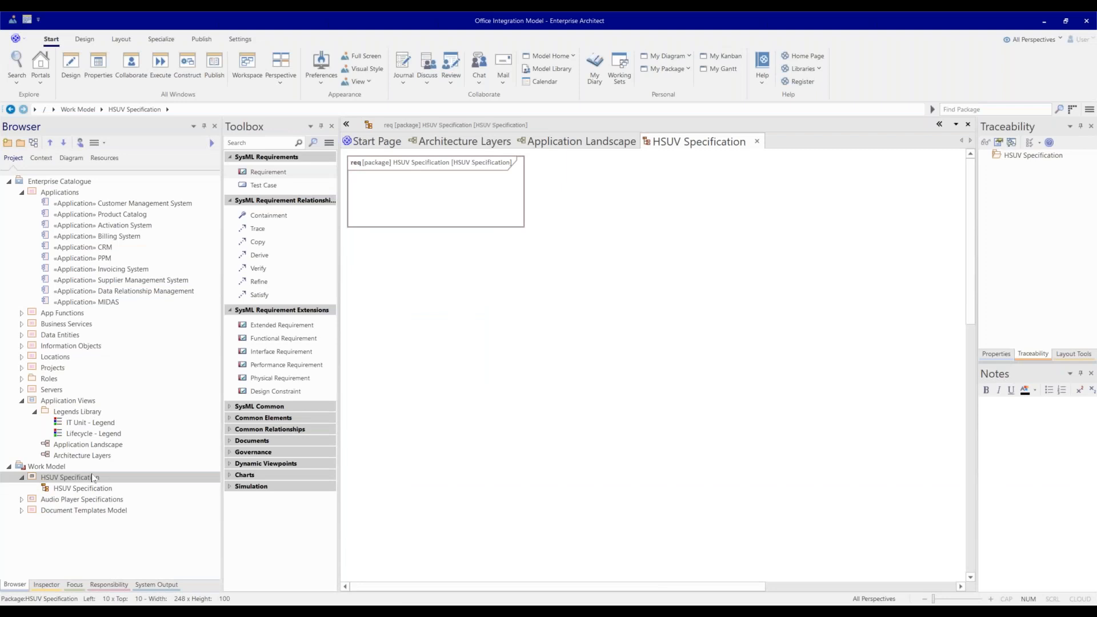
{"action": "right_click", "coordinate": [94, 478]}
{"action": "mouse_move", "coordinate": [180, 422]}
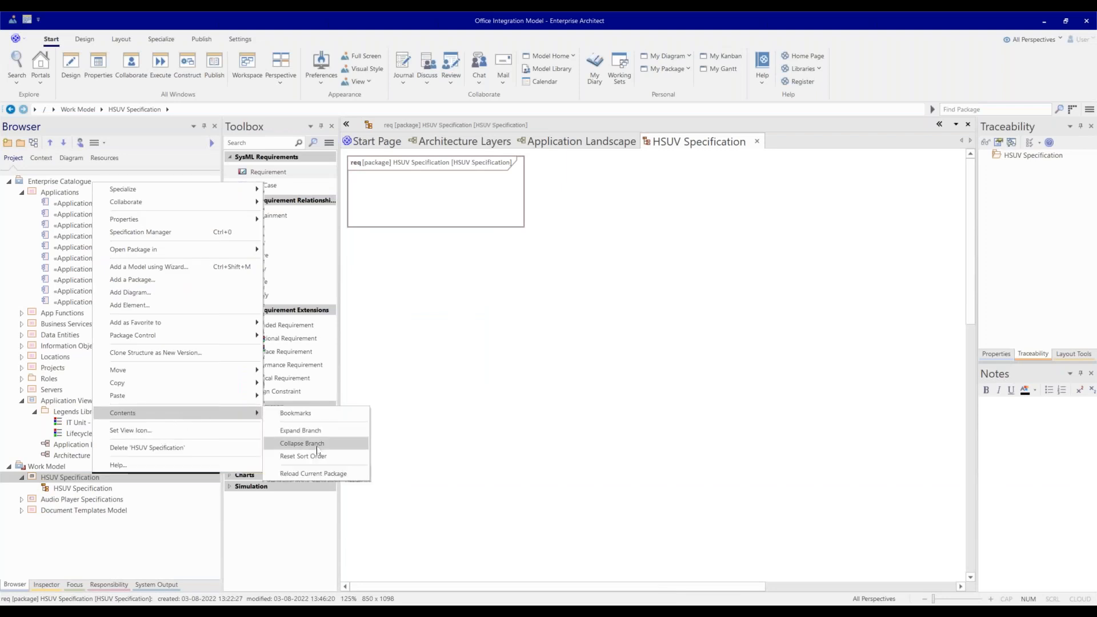
{"action": "left_click", "coordinate": [325, 475]}
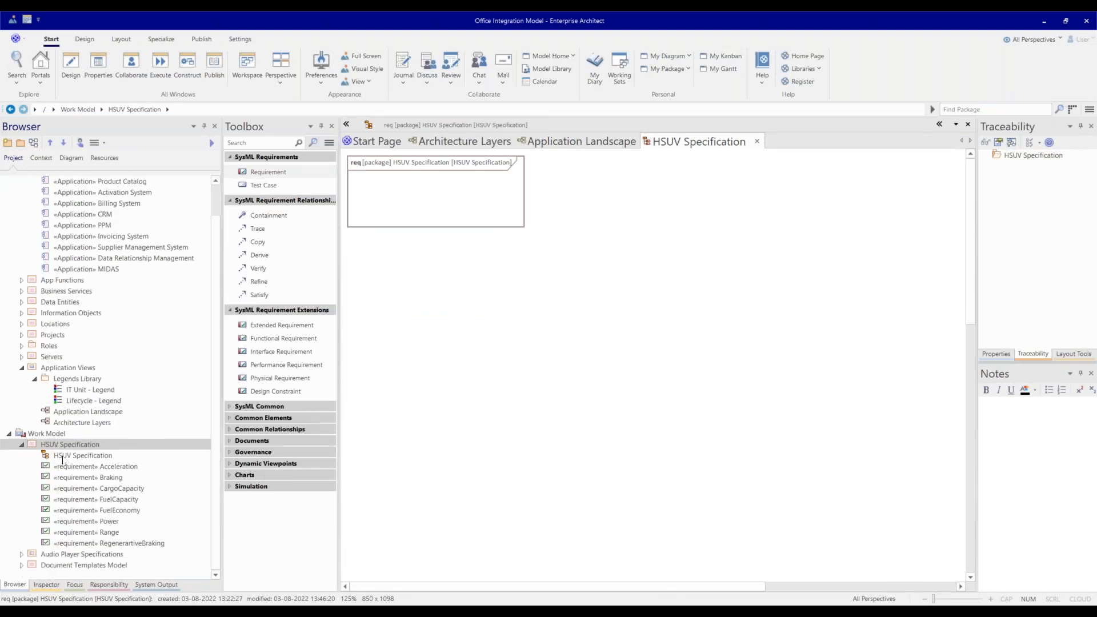
Step: Place all the package's requirements, from Acceleration to RegenerartiveBraking, on the HSUV Specification diagram
{"action": "left_click", "coordinate": [84, 457]}
{"action": "left_click", "coordinate": [86, 466]}
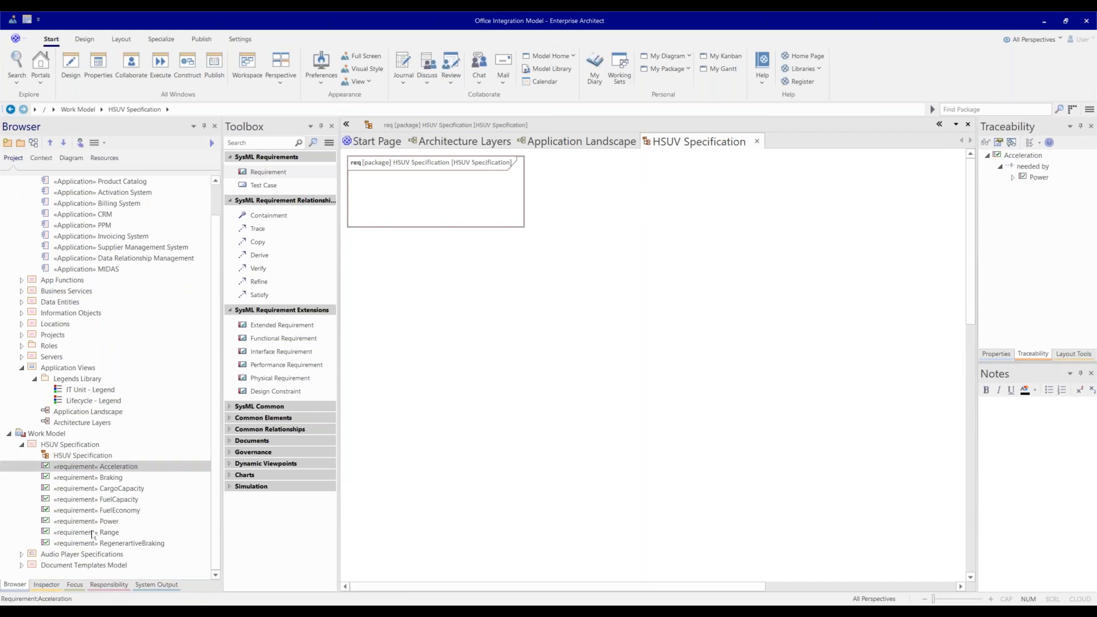
{"action": "left_click", "coordinate": [94, 543], "text": "shift"}
{"action": "left_click_drag", "start_coordinate": [89, 503], "coordinate": [361, 291]}
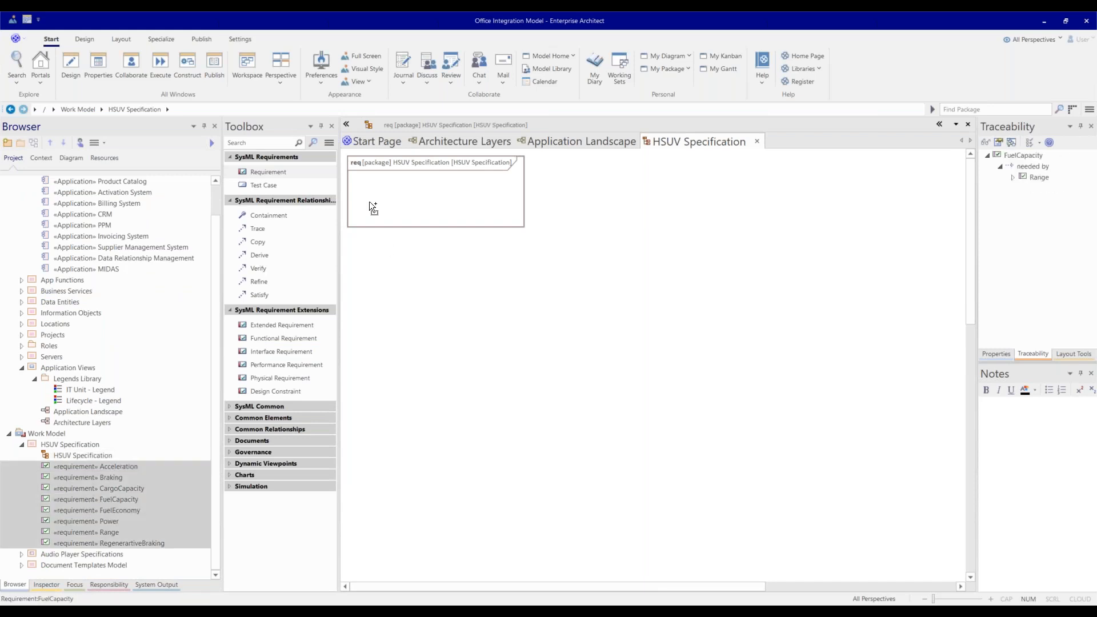
{"action": "left_click_drag", "start_coordinate": [369, 202], "coordinate": [369, 201]}
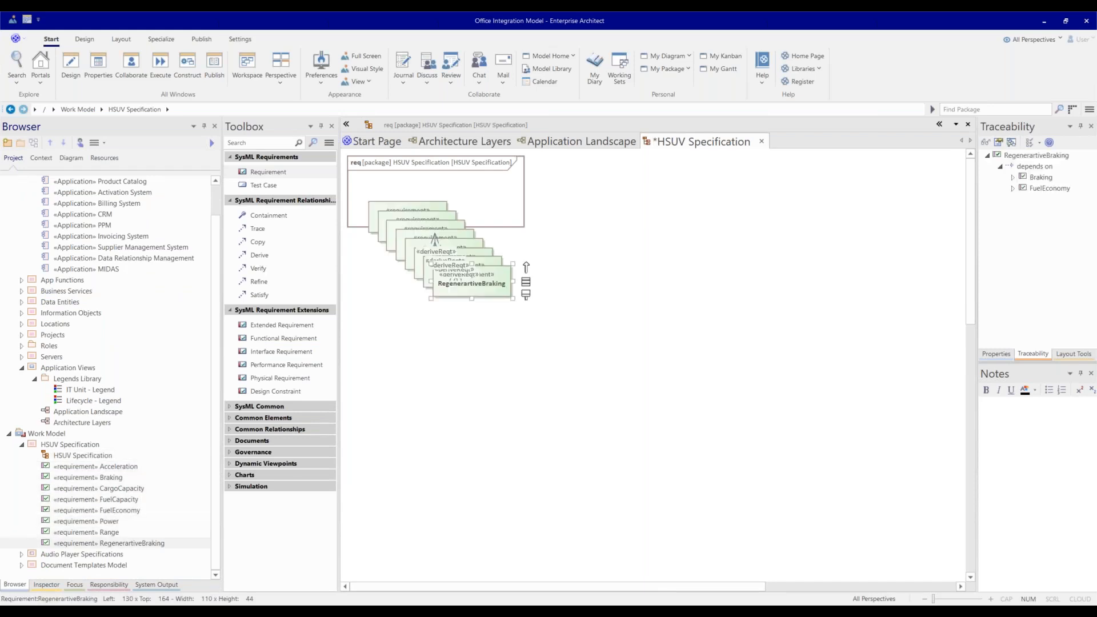
Step: Widen the Layout Tools area and apply a Digraph layout to the HSUV Specification diagram
{"action": "left_click_drag", "start_coordinate": [977, 237], "coordinate": [906, 251]}
{"action": "left_click", "coordinate": [1003, 353]}
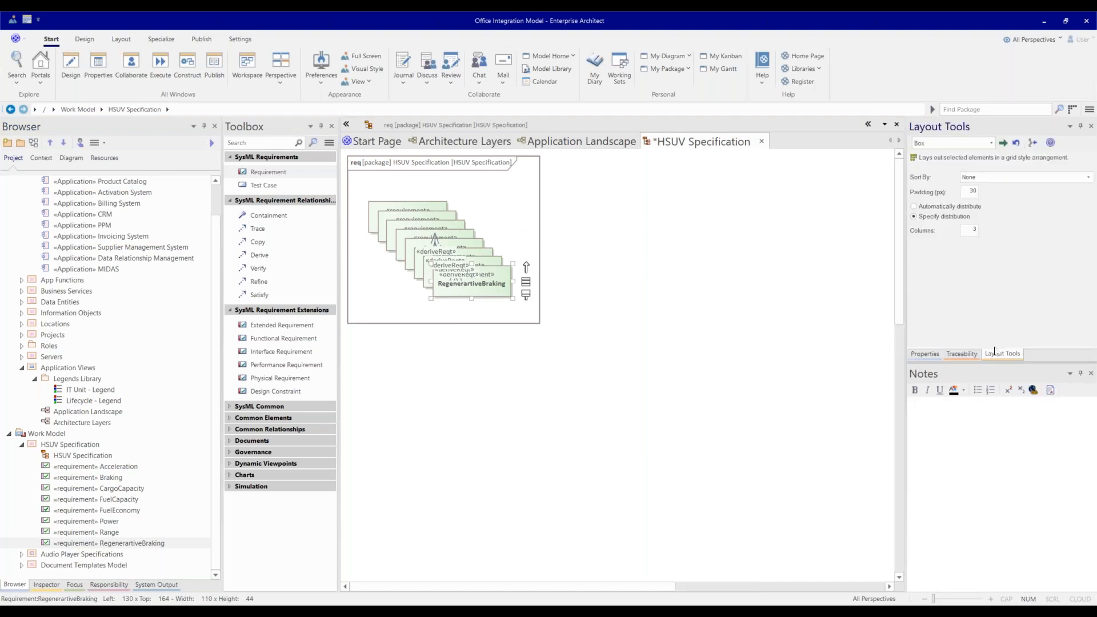
{"action": "left_click", "coordinate": [954, 144]}
{"action": "left_click", "coordinate": [963, 196]}
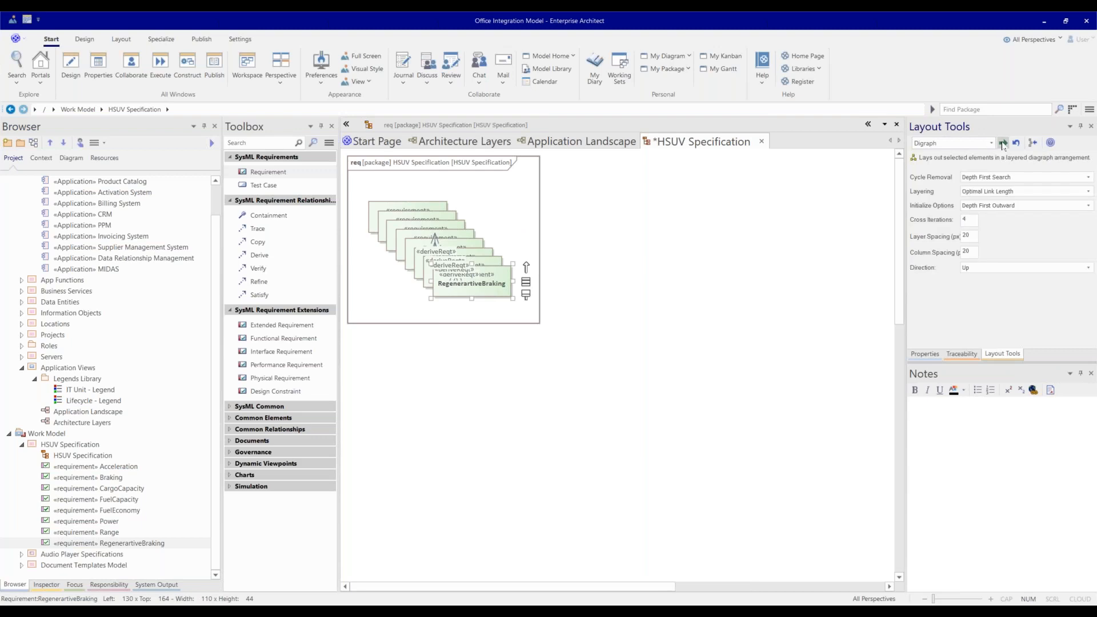
{"action": "left_click", "coordinate": [1002, 144]}
Step: Reposition RegenerartiveBraking below and between FuelEconomy and Braking, and shift Braking slightly farther from FuelEconomy
{"action": "left_click_drag", "start_coordinate": [482, 281], "coordinate": [797, 263]}
{"action": "left_click", "coordinate": [823, 200]}
{"action": "left_click_drag", "start_coordinate": [822, 200], "coordinate": [842, 200]}
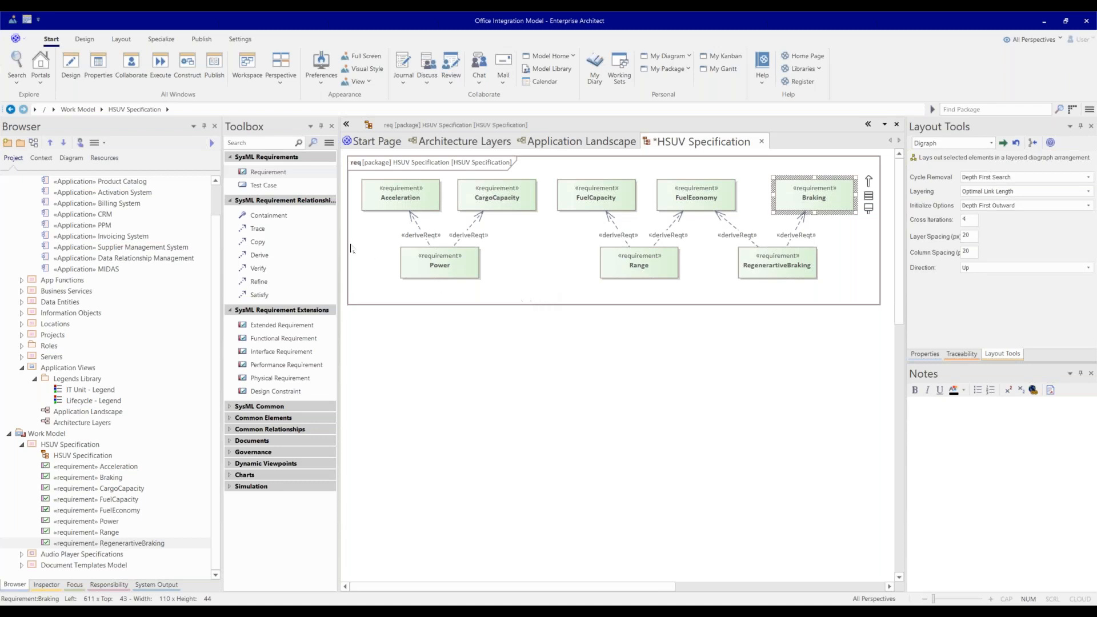
{"action": "left_click", "coordinate": [516, 284]}
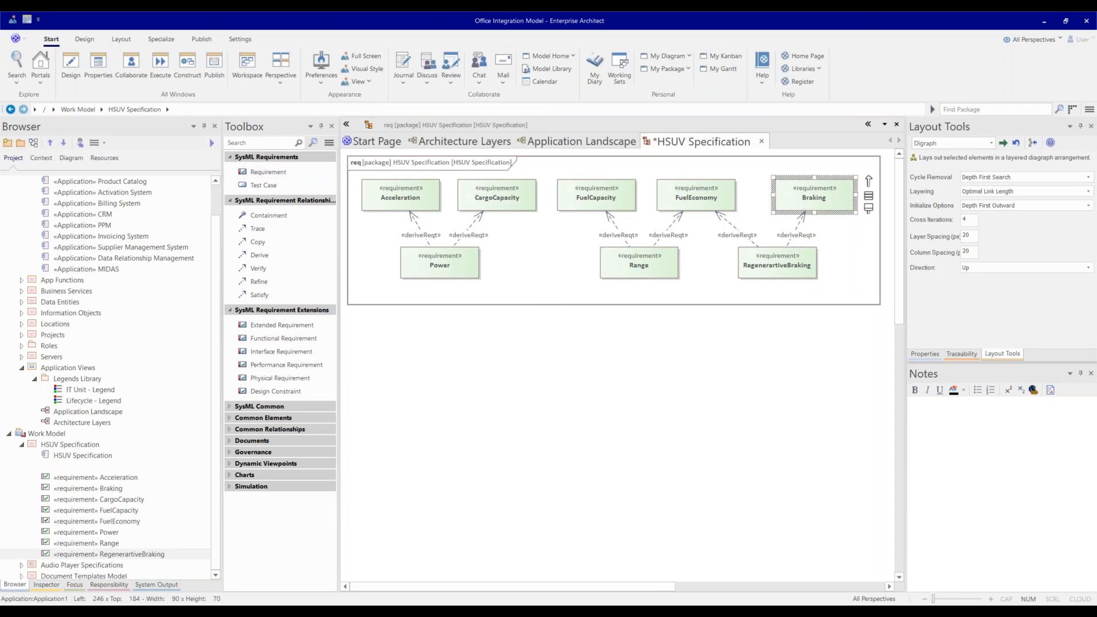
{"action": "key", "text": "ctrl+Delete"}
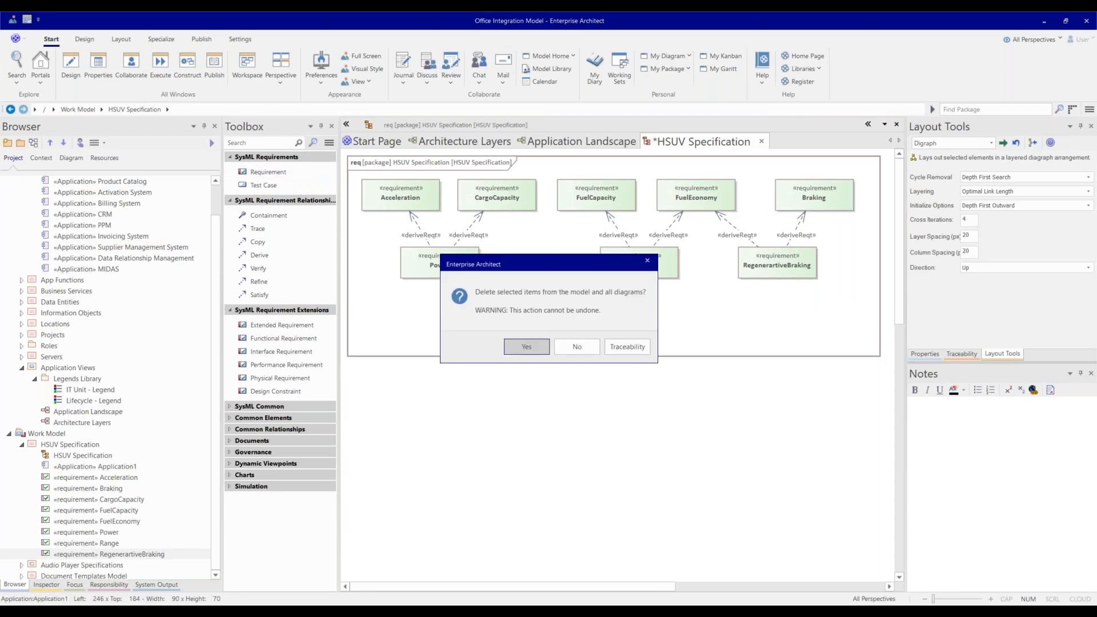
{"action": "key", "text": "Return"}
Step: Add a new requirement named PowerSourceManagement in the empty area below Range on the HSUV Specification diagram
{"action": "key", "text": "space"}
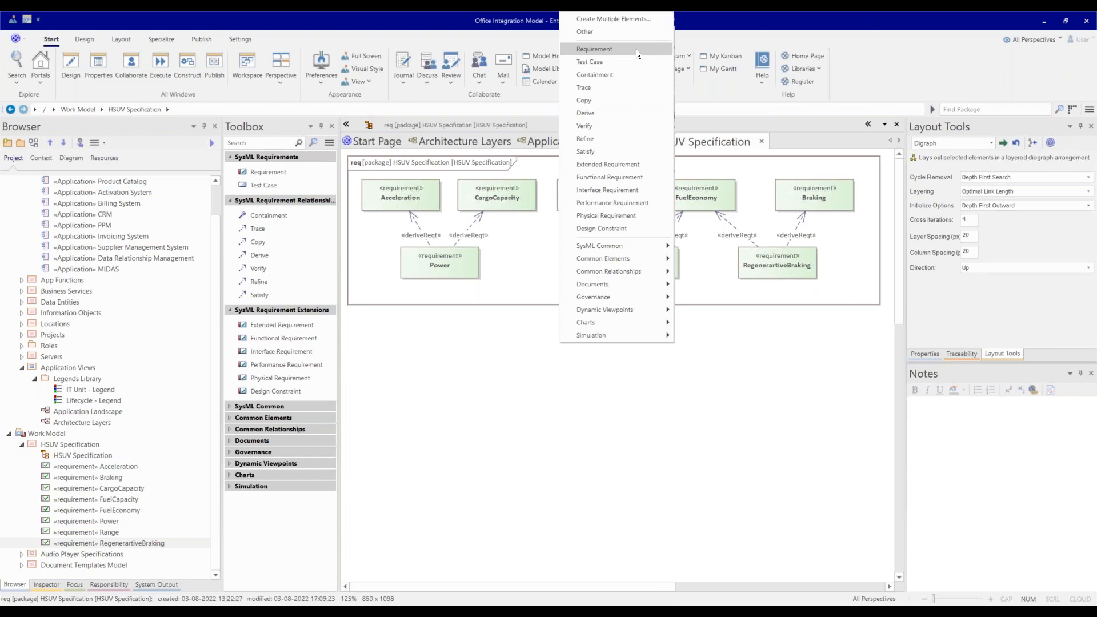
{"action": "left_click", "coordinate": [635, 49]}
{"action": "left_click", "coordinate": [555, 321]}
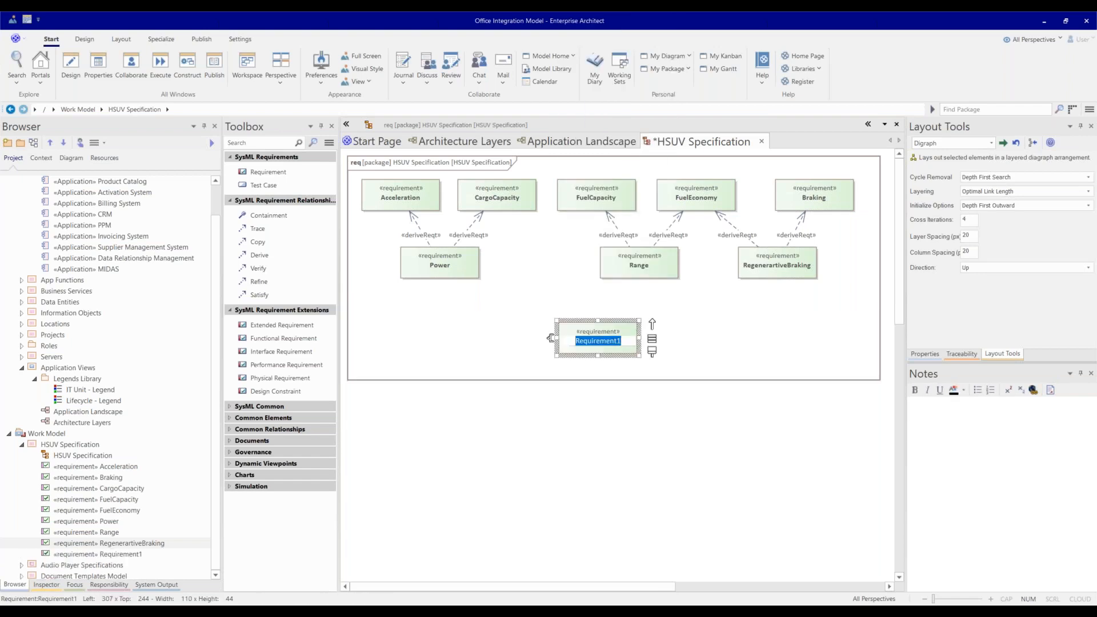
{"action": "type", "text": "PowerSourceManagg"}
{"action": "key", "text": "BackSpace"}
{"action": "type", "text": "ement"}
{"action": "key", "text": "Return"}
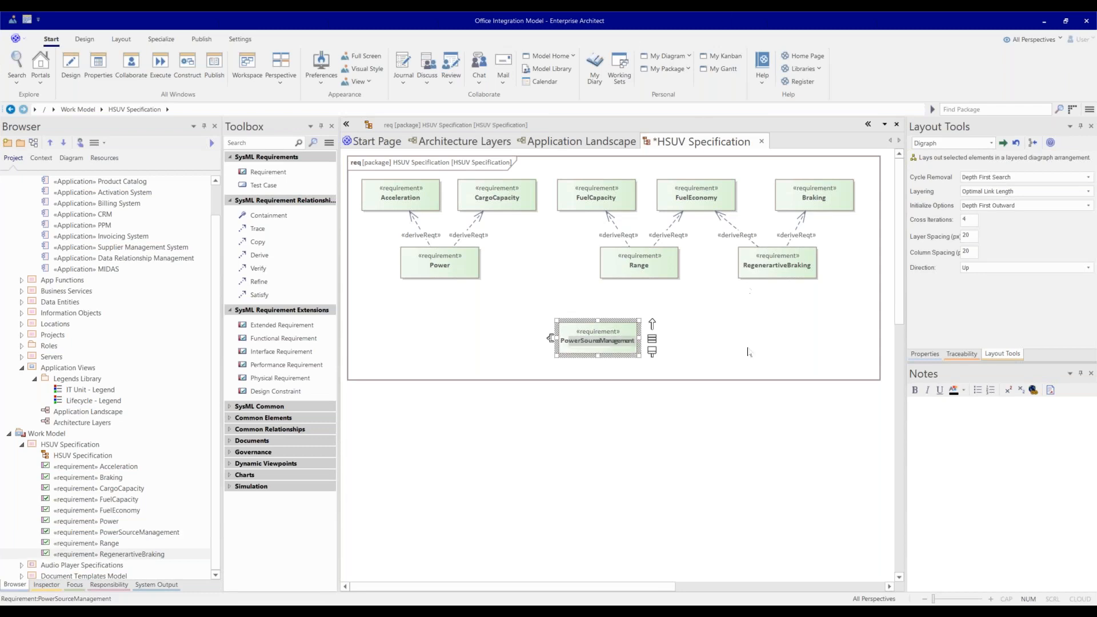
Step: Move PowerSourceManagement below FuelEconomy, create a derive relationship from it to FuelEconomy, and save the HSUV Specification diagram
{"action": "left_click", "coordinate": [627, 341]}
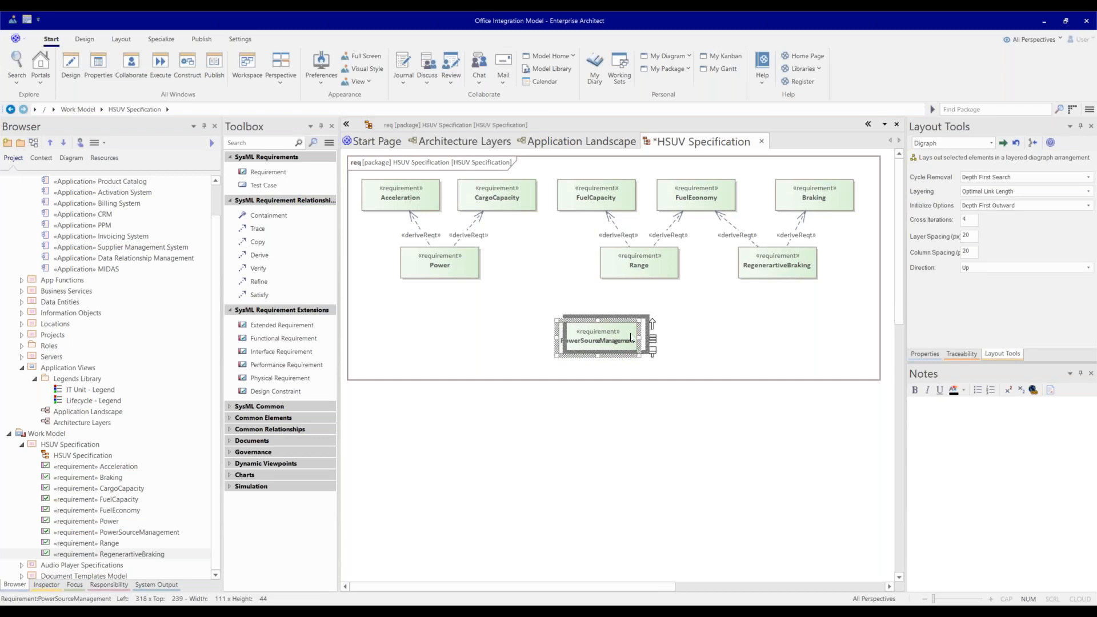
{"action": "left_click_drag", "start_coordinate": [627, 341], "coordinate": [751, 214]}
{"action": "left_click", "coordinate": [732, 219]}
{"action": "key", "text": "ctrl+s"}
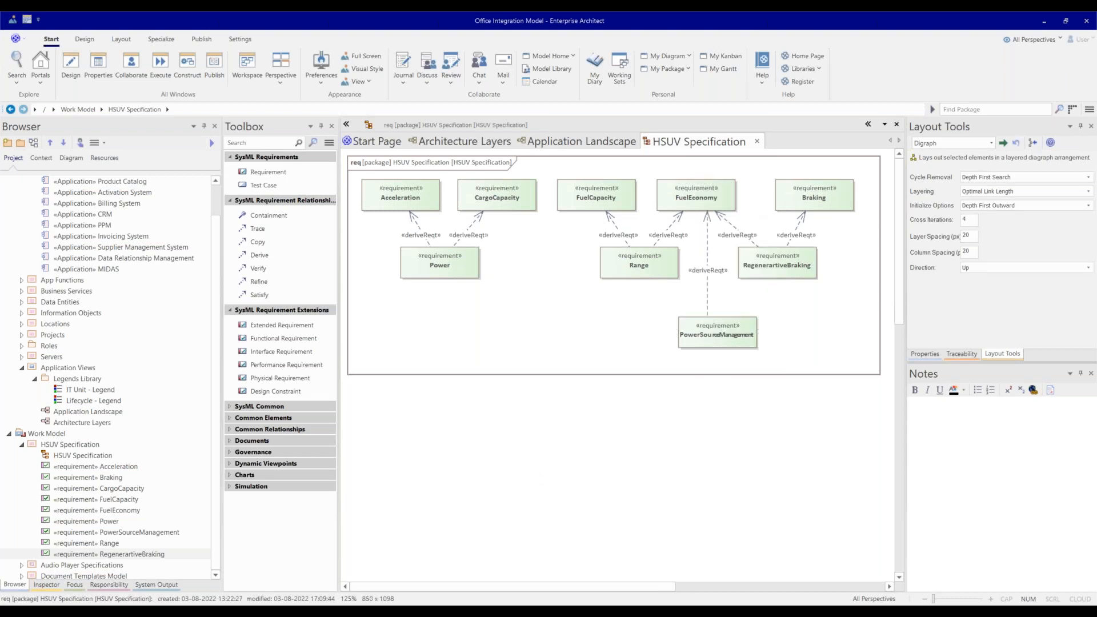
Step: Switch to Excel, import the HSUV Specification requirements from Enterprise Architect into the workbook, and open the Requirement Matrix sheet
{"action": "key", "text": "alt+Tab"}
{"action": "left_click", "coordinate": [421, 350]}
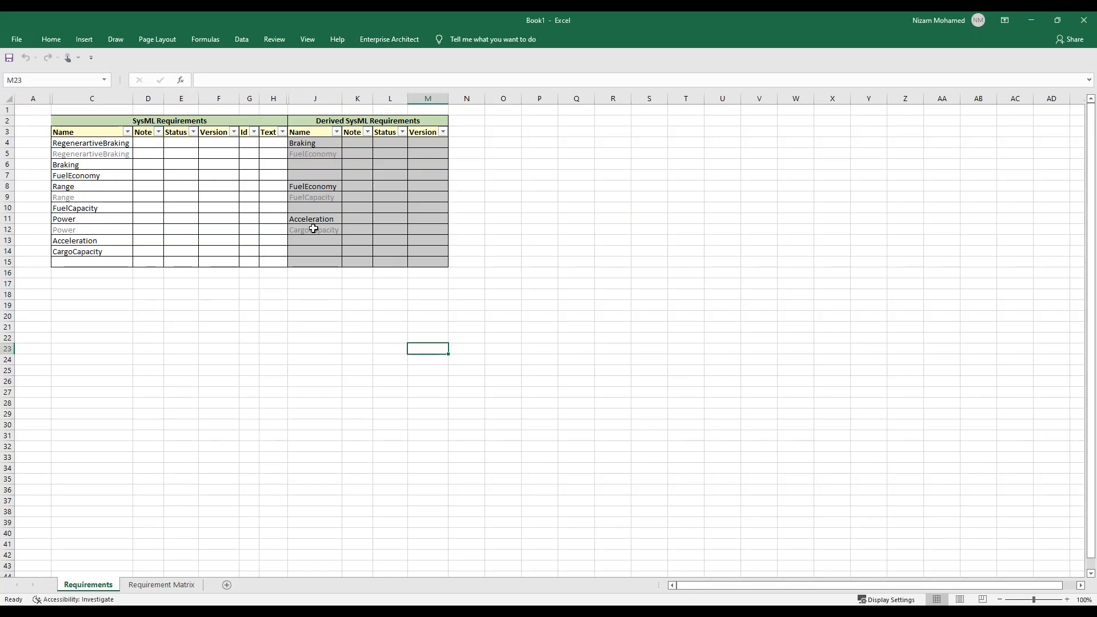
{"action": "left_click", "coordinate": [387, 39]}
{"action": "left_click", "coordinate": [263, 69]}
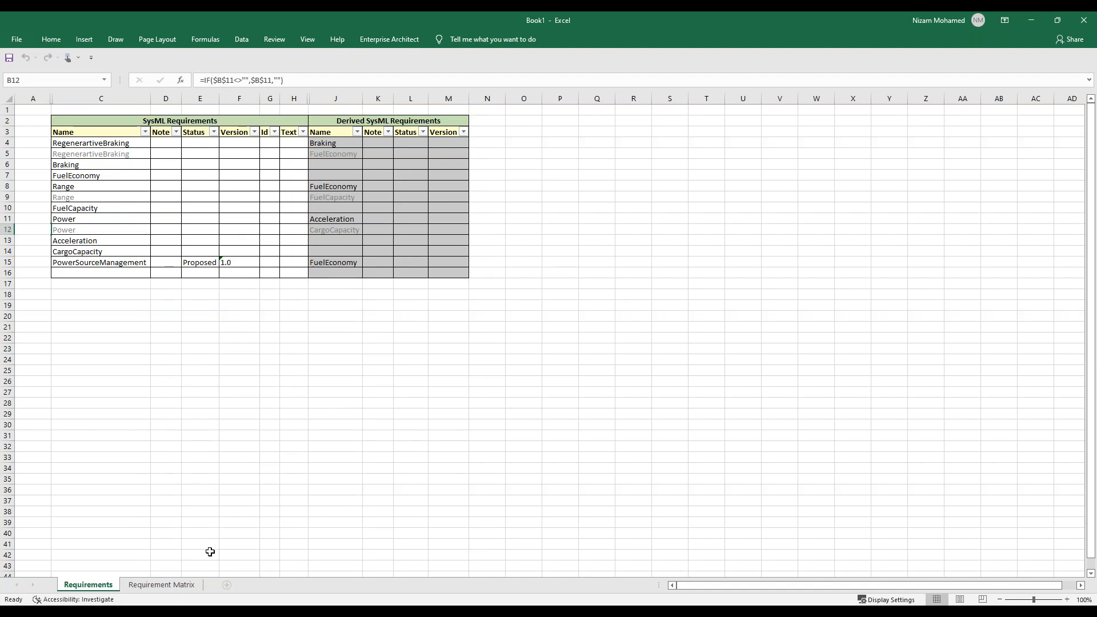
{"action": "left_click", "coordinate": [180, 588]}
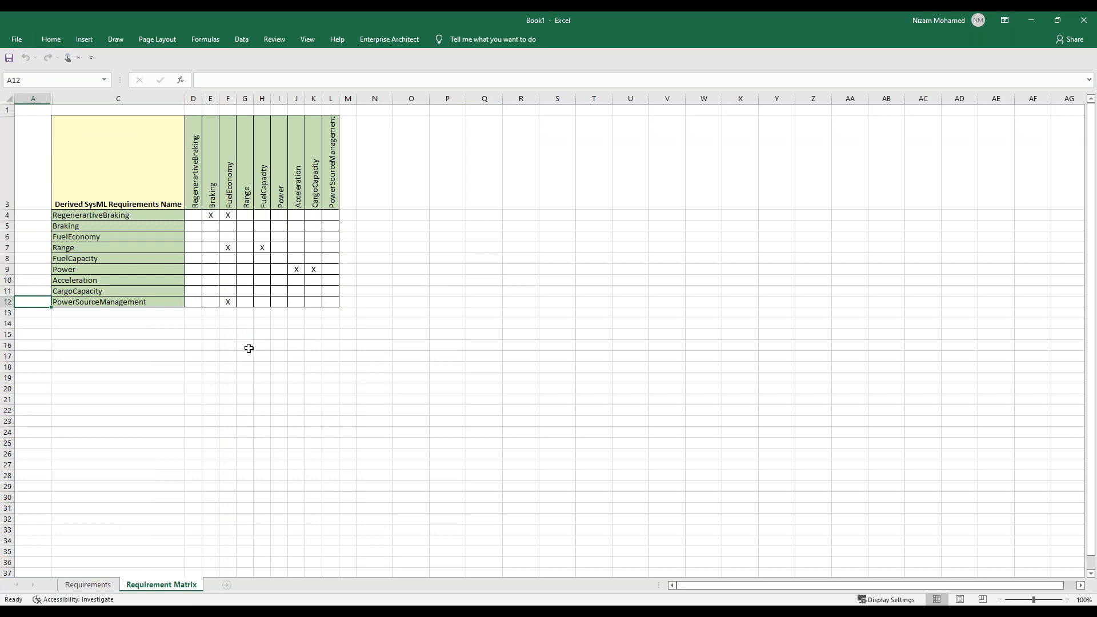
{"action": "left_click", "coordinate": [384, 39]}
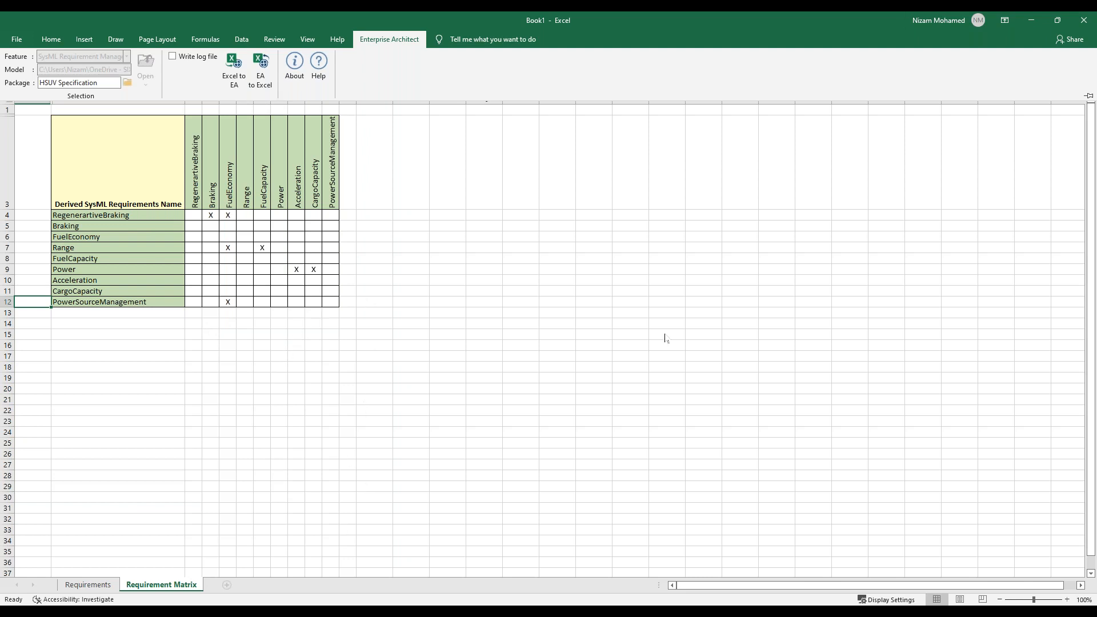
{"action": "left_click", "coordinate": [890, 177]}
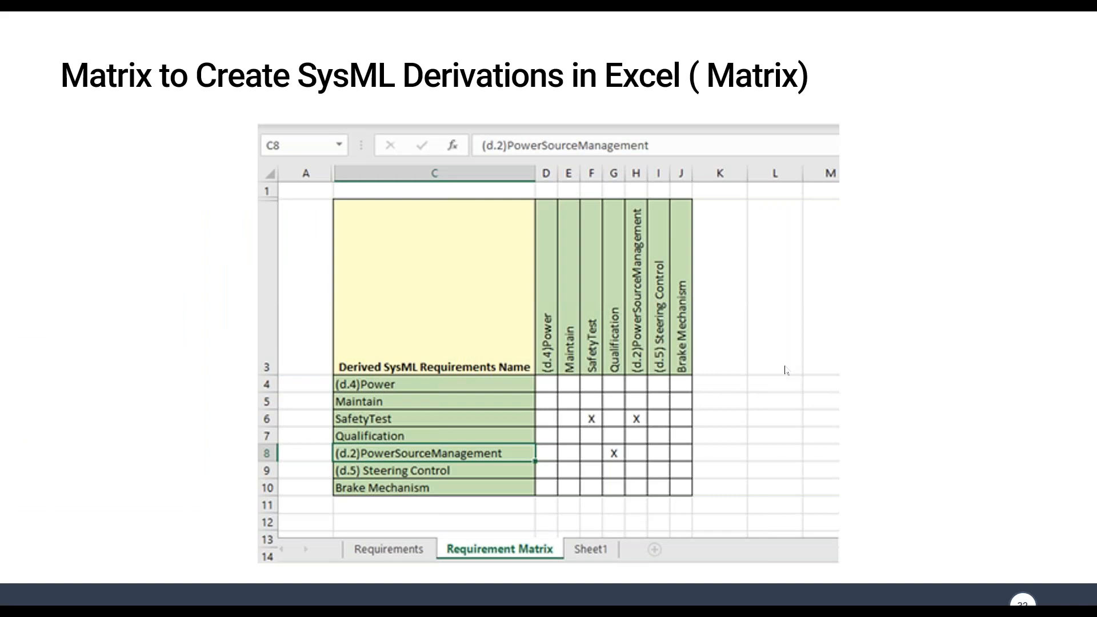
{"action": "left_click", "coordinate": [736, 392]}
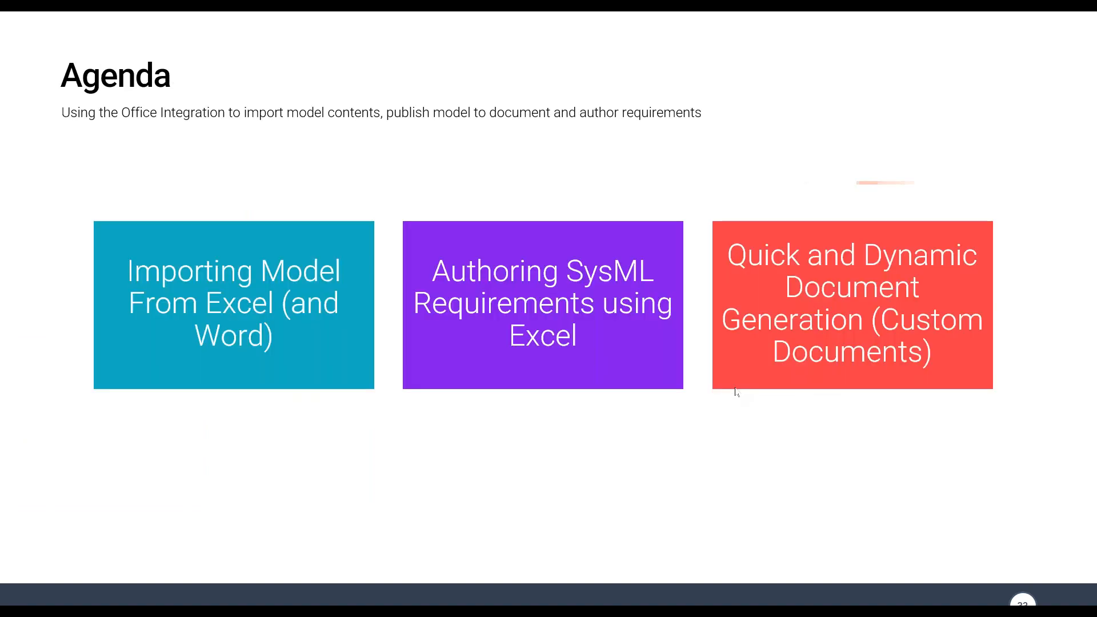
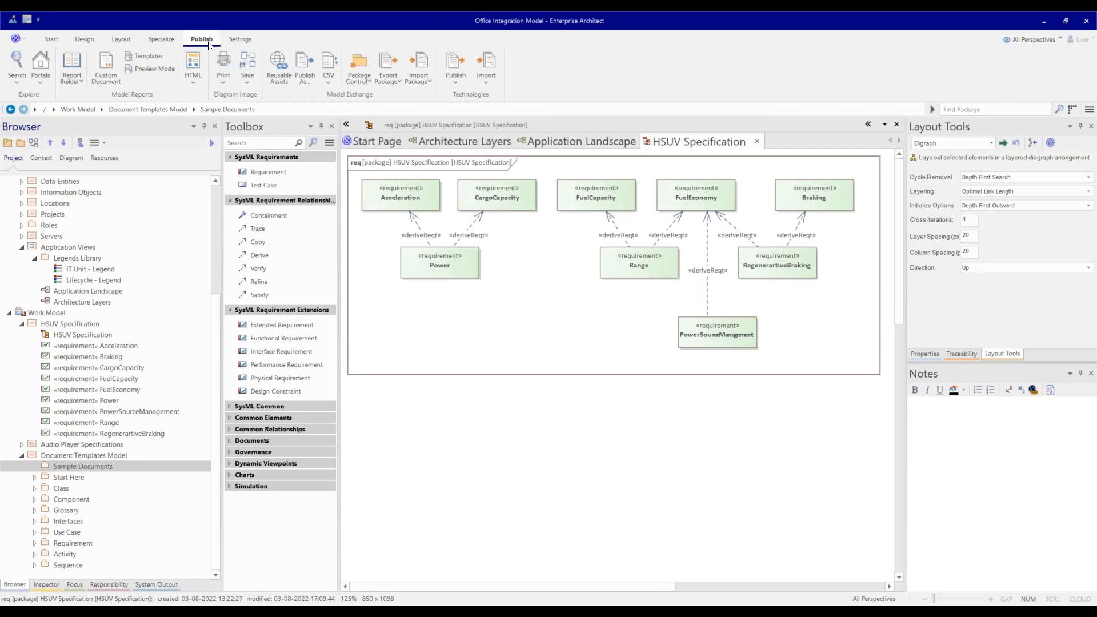
Step: Create a custom document named My Project Document in the Sample Documents package with no template, and collapse the toolbox
{"action": "left_click", "coordinate": [107, 72]}
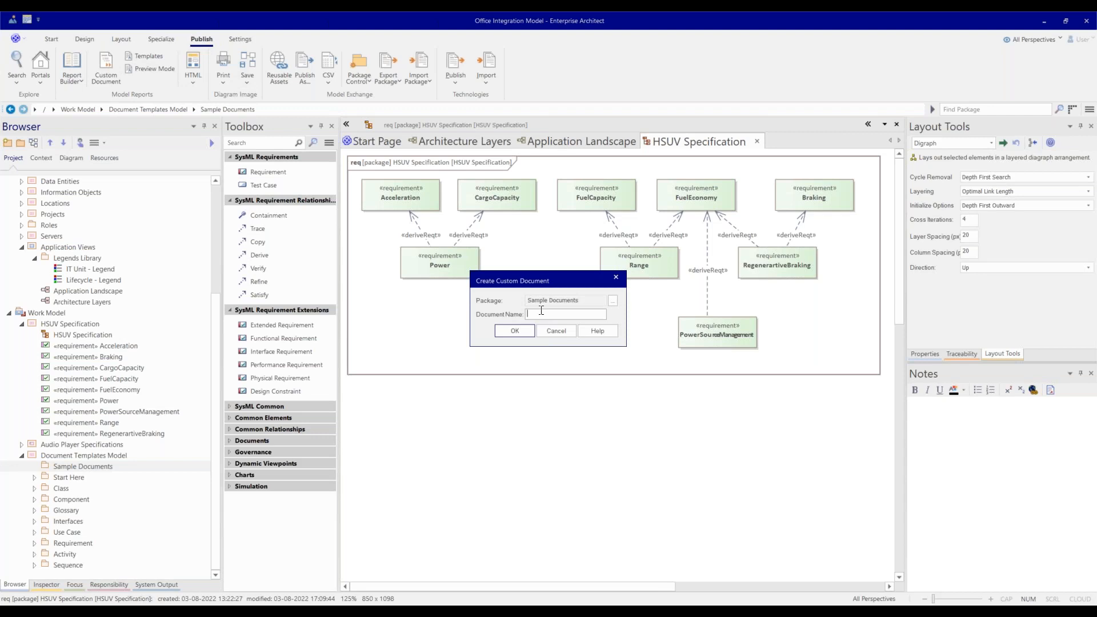
{"action": "type", "text": "My Project Document"}
{"action": "key", "text": "Return"}
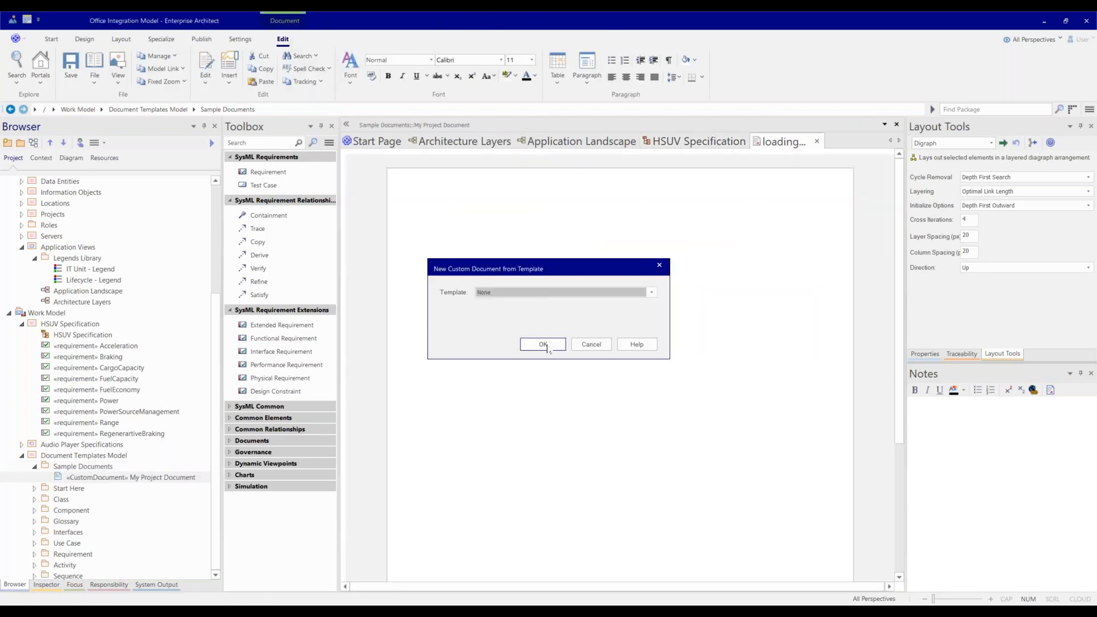
{"action": "left_click", "coordinate": [543, 346]}
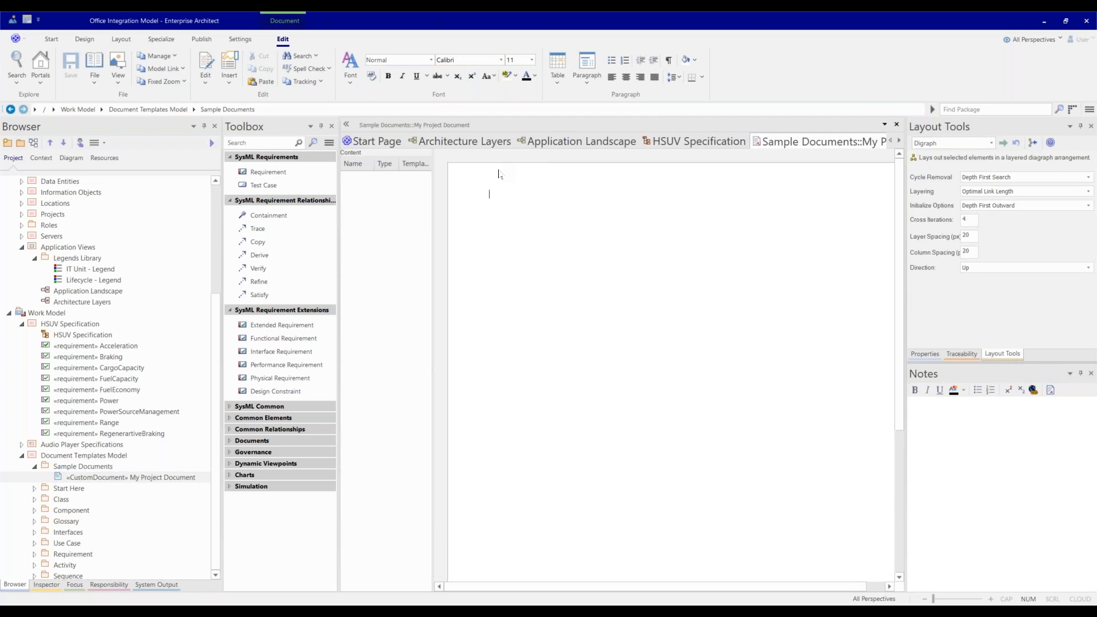
{"action": "left_click", "coordinate": [346, 125]}
Step: Insert the Manage Users requirements diagram into the blank document as dynamic content using the Diagram and Notes template
{"action": "scroll", "coordinate": [137, 408], "scroll_direction": "down", "scroll_amount": 1}
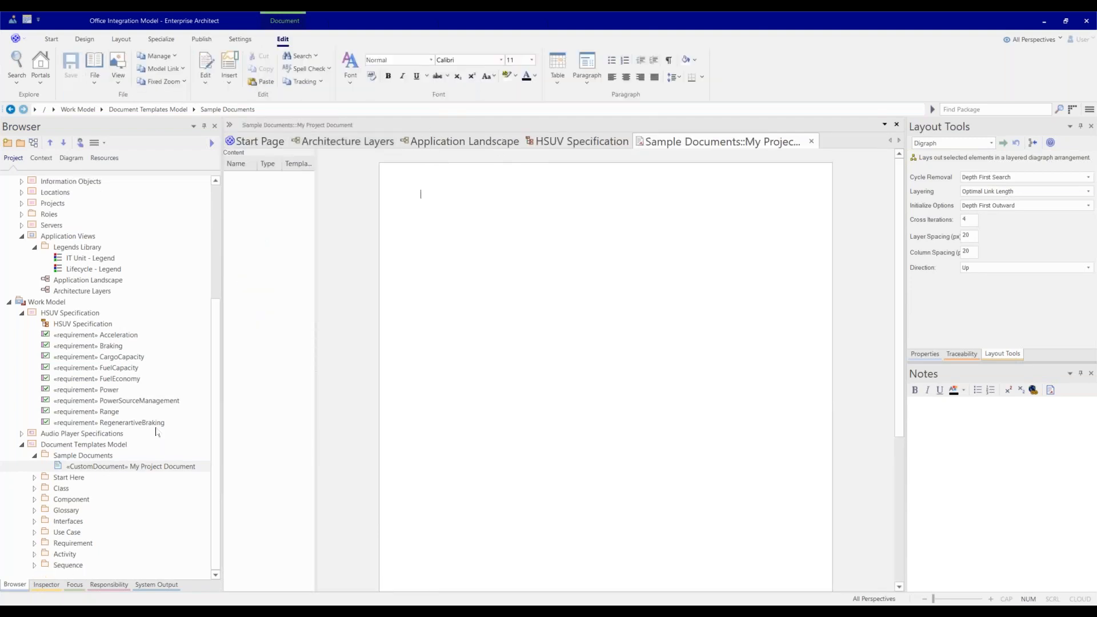
{"action": "left_click", "coordinate": [34, 544]}
{"action": "left_click", "coordinate": [48, 543]}
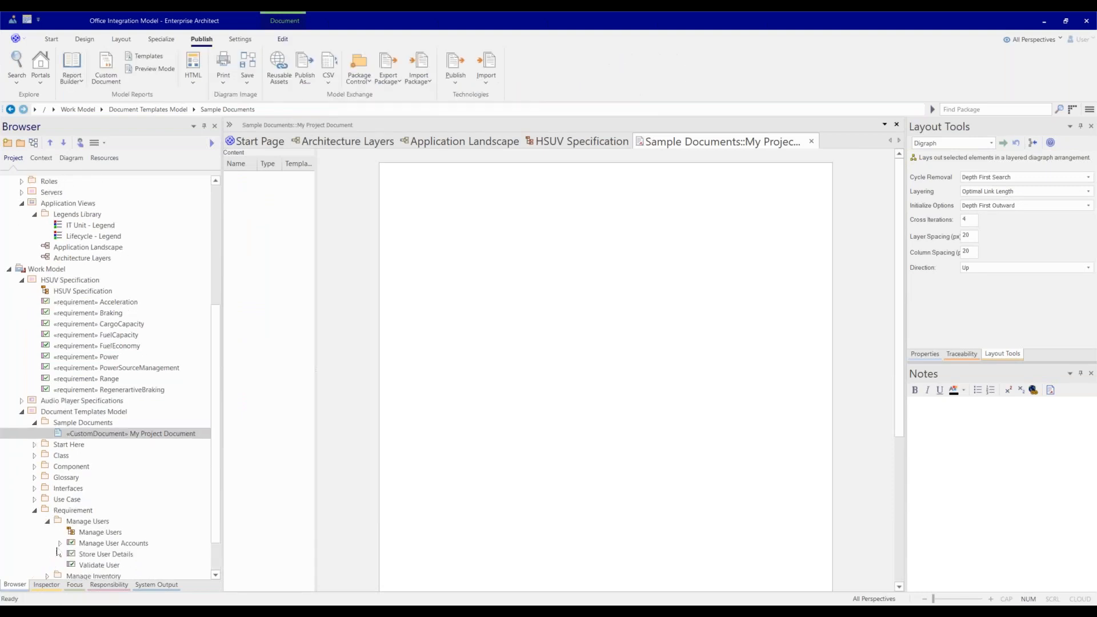
{"action": "left_click", "coordinate": [92, 534]}
{"action": "left_click", "coordinate": [486, 195]}
{"action": "left_click_drag", "start_coordinate": [488, 199], "coordinate": [488, 199]}
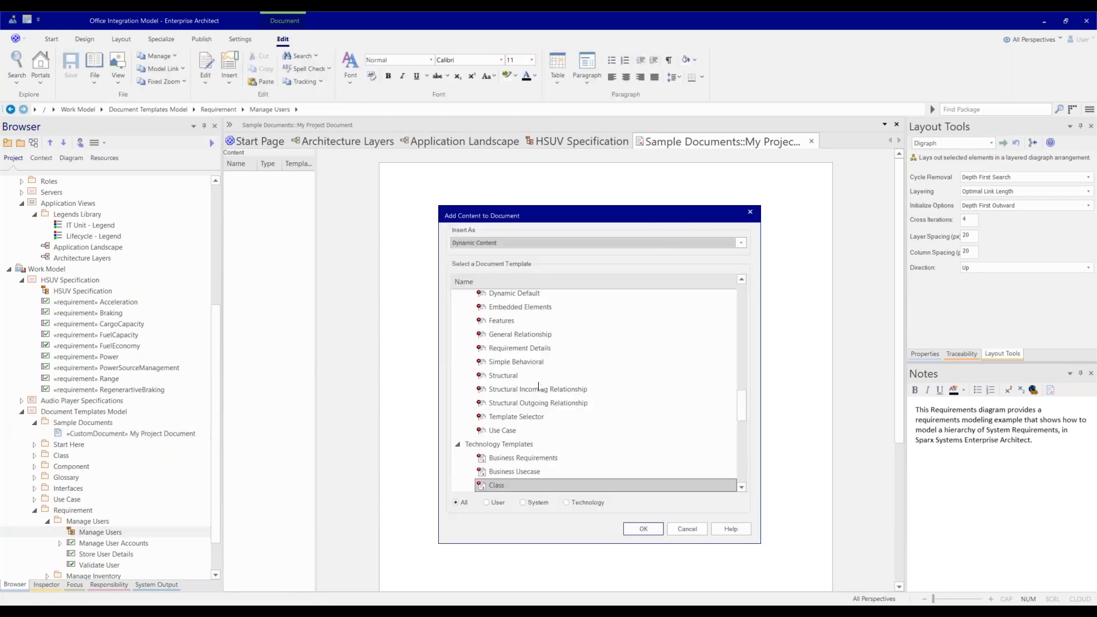
{"action": "scroll", "coordinate": [563, 403], "scroll_direction": "down", "scroll_amount": 3}
{"action": "left_click", "coordinate": [562, 406]}
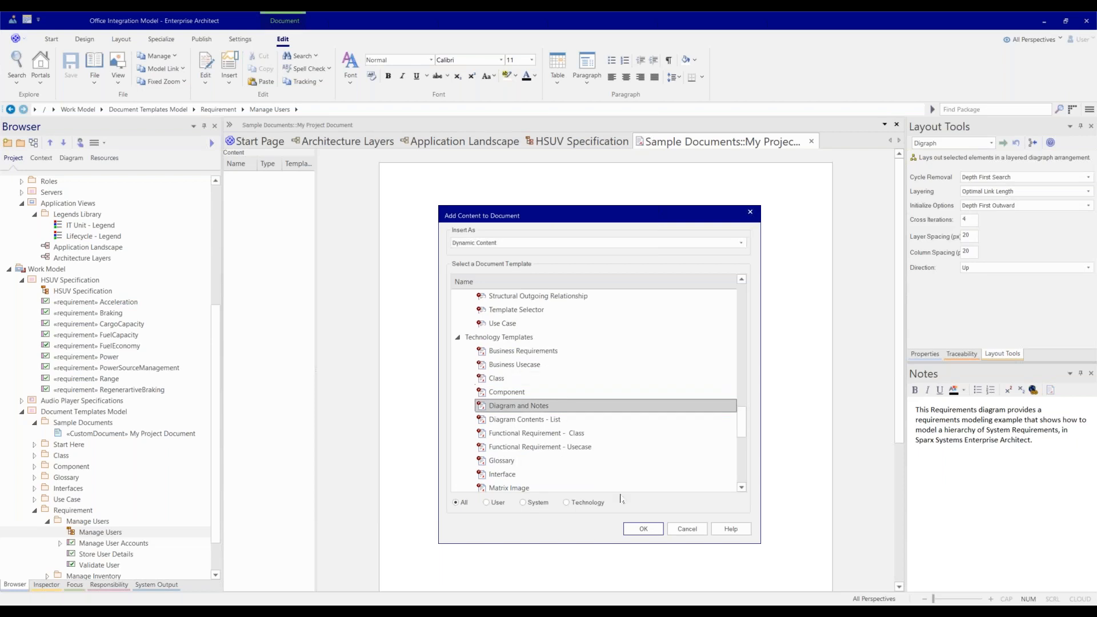
{"action": "left_click", "coordinate": [643, 529]}
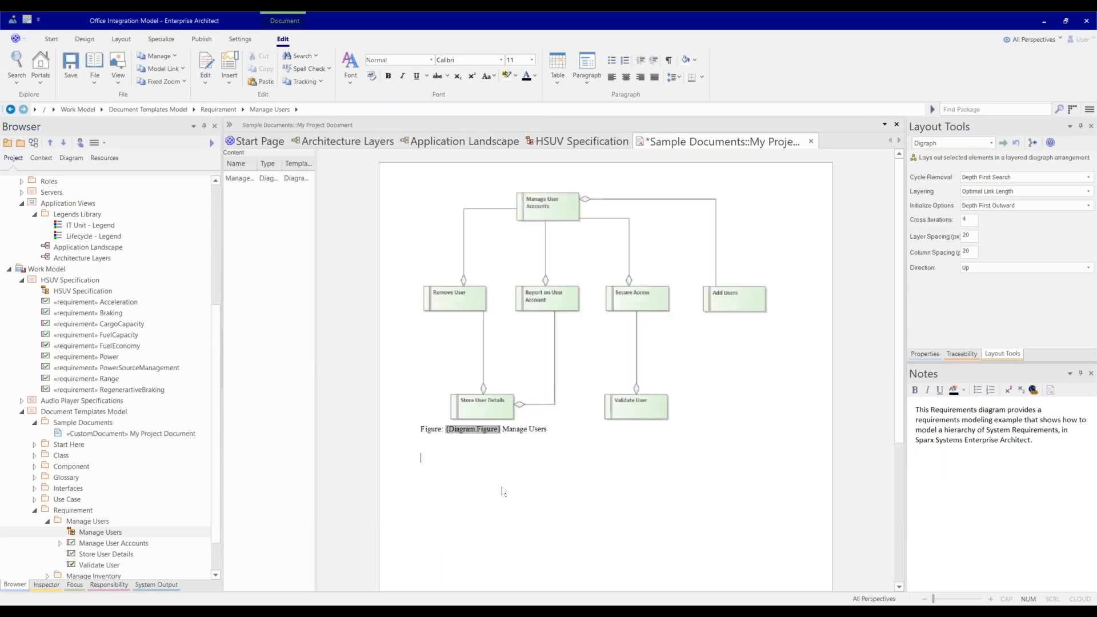
Step: Add Manage User Accounts, Store User Details and Validate User below the diagram as dynamic content using the MyCo - Requirement template
{"action": "scroll", "coordinate": [173, 504], "scroll_direction": "down", "scroll_amount": 1}
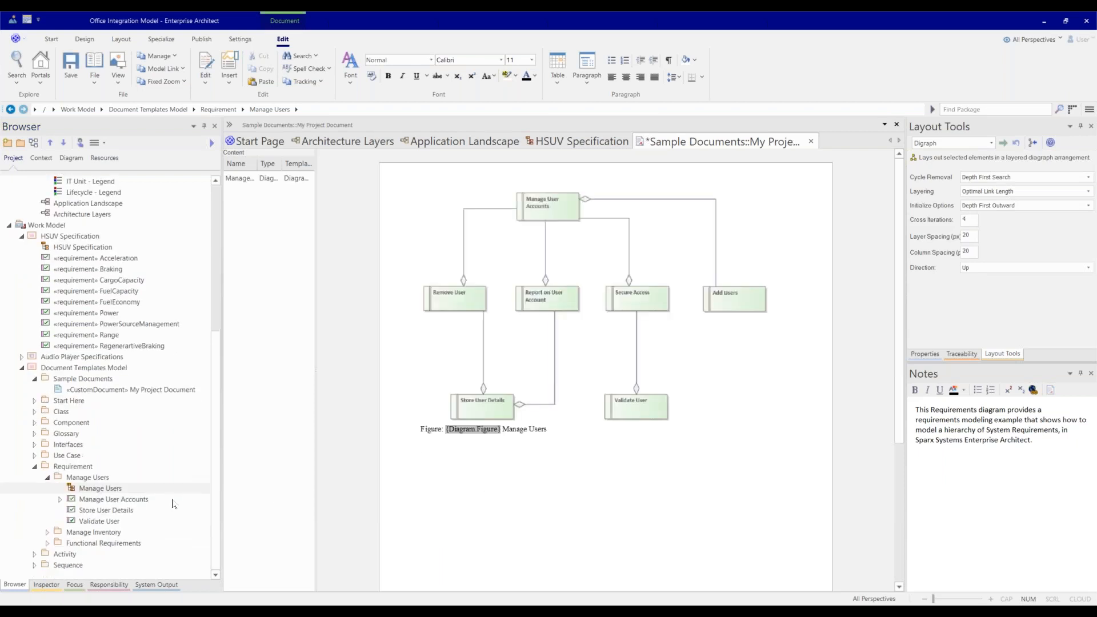
{"action": "left_click", "coordinate": [114, 500]}
{"action": "left_click", "coordinate": [108, 521], "text": "shift"}
{"action": "left_click_drag", "start_coordinate": [108, 522], "coordinate": [440, 467]}
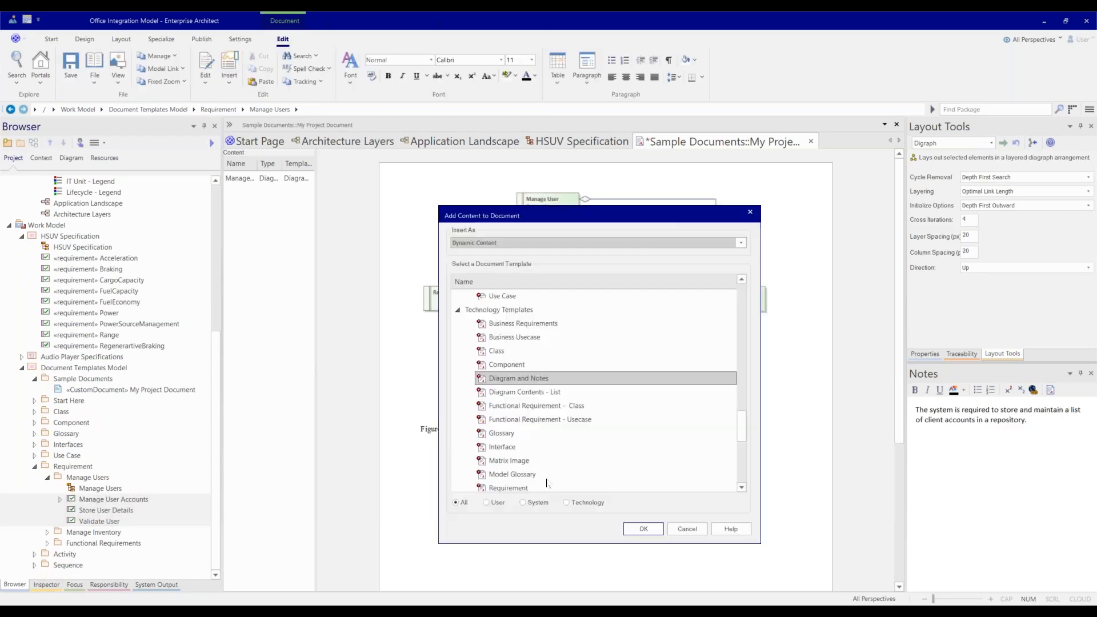
{"action": "scroll", "coordinate": [527, 343], "scroll_direction": "down", "scroll_amount": 1}
{"action": "scroll", "coordinate": [527, 426], "scroll_direction": "down", "scroll_amount": 1}
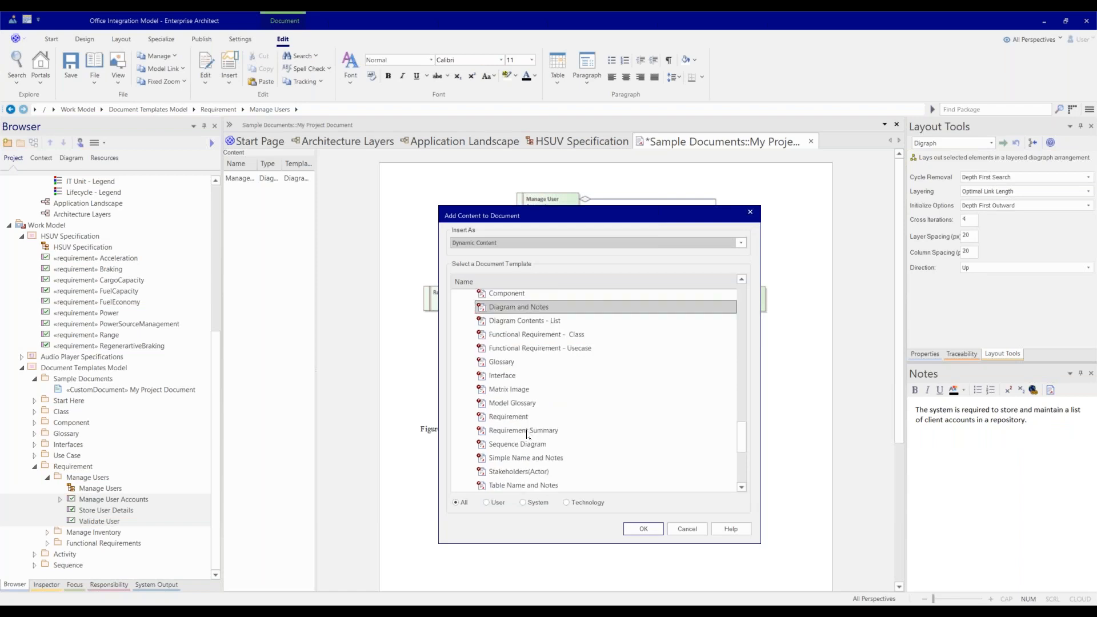
{"action": "scroll", "coordinate": [511, 365], "scroll_direction": "up", "scroll_amount": 1}
{"action": "scroll", "coordinate": [511, 337], "scroll_direction": "up", "scroll_amount": 2}
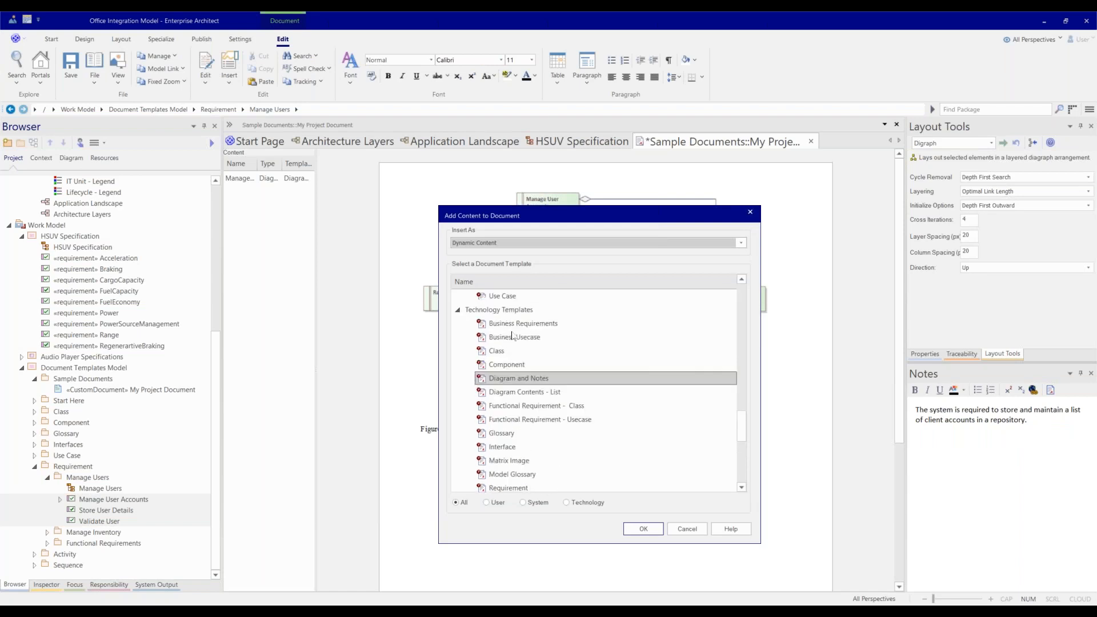
{"action": "scroll", "coordinate": [523, 365], "scroll_direction": "up", "scroll_amount": 10}
{"action": "scroll", "coordinate": [512, 372], "scroll_direction": "up", "scroll_amount": 7}
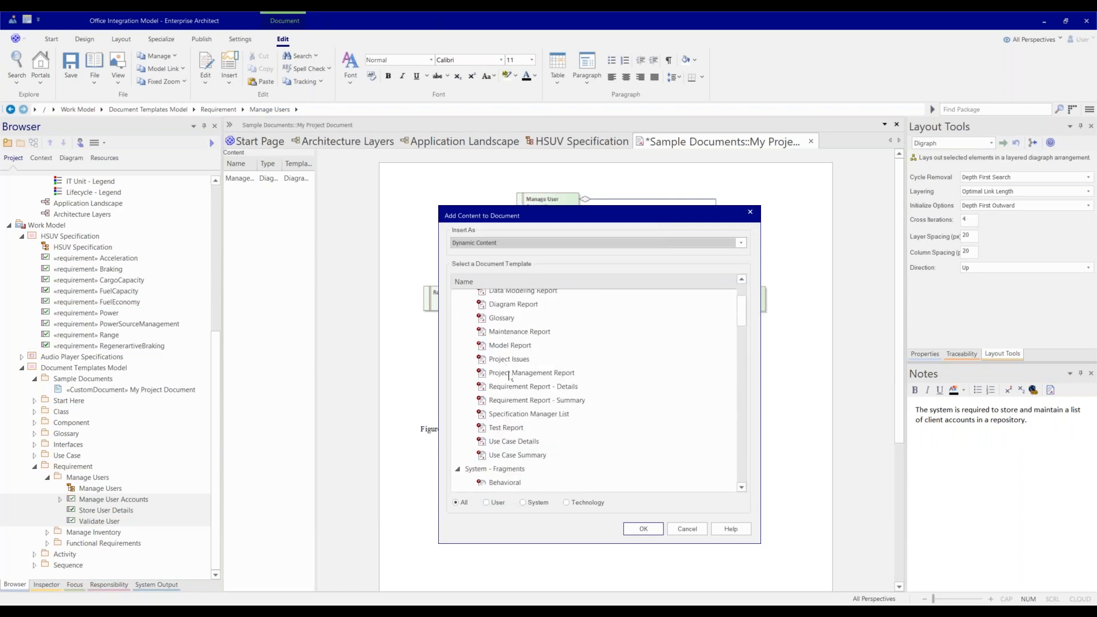
{"action": "scroll", "coordinate": [509, 390], "scroll_direction": "up", "scroll_amount": 3}
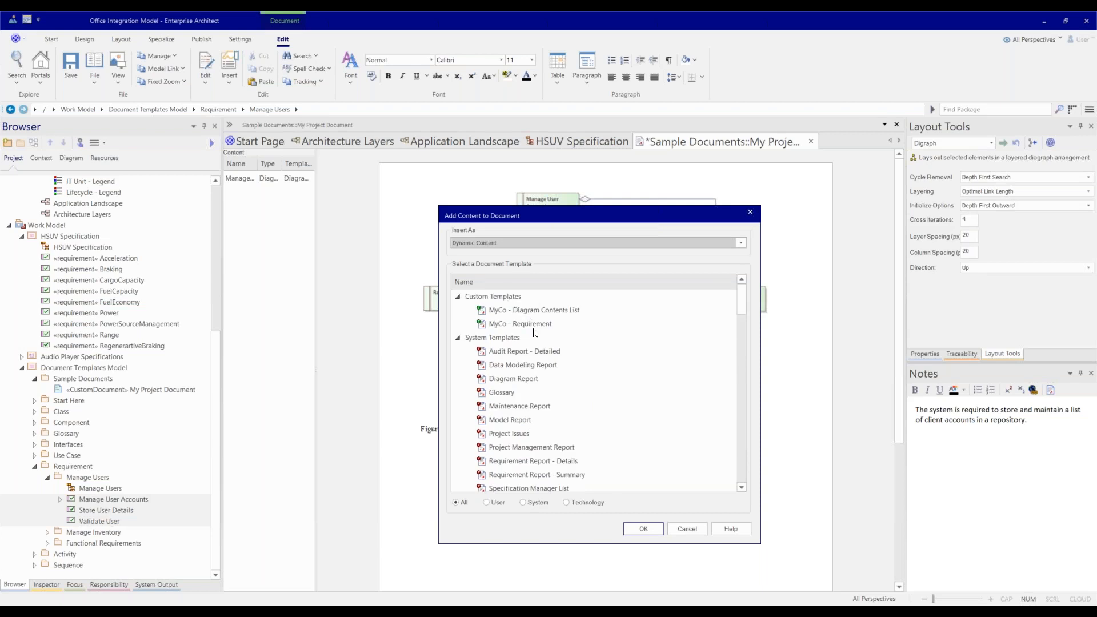
{"action": "left_click", "coordinate": [534, 325]}
{"action": "left_click", "coordinate": [654, 530]}
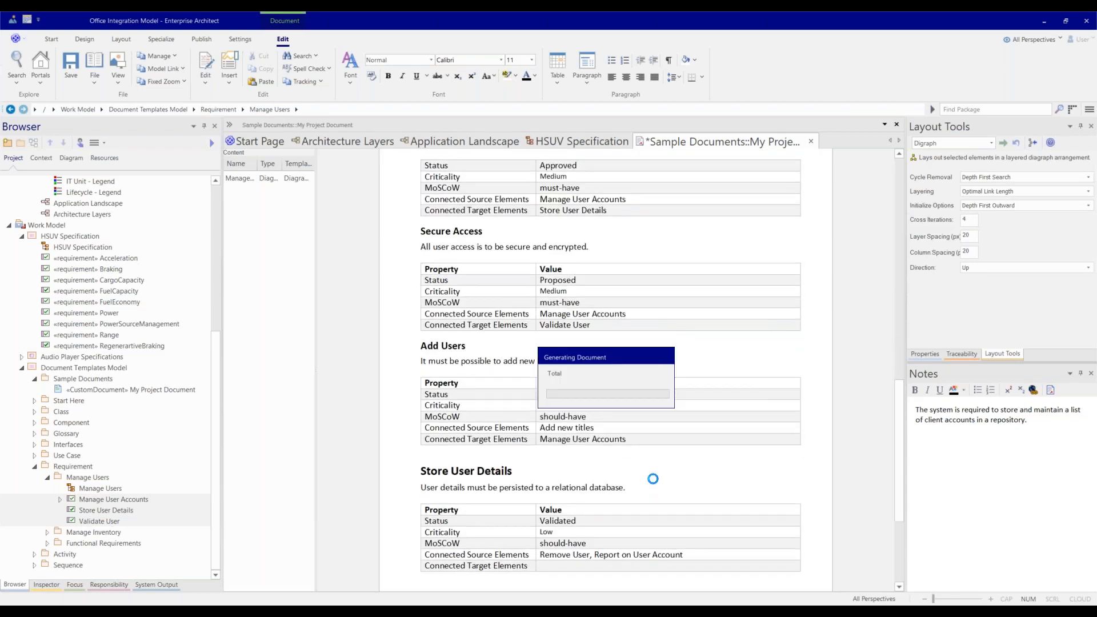
Step: Review the generated requirement sections and their property tables, including the criticality and MoSCoW values
{"action": "scroll", "coordinate": [629, 378], "scroll_direction": "up", "scroll_amount": 15}
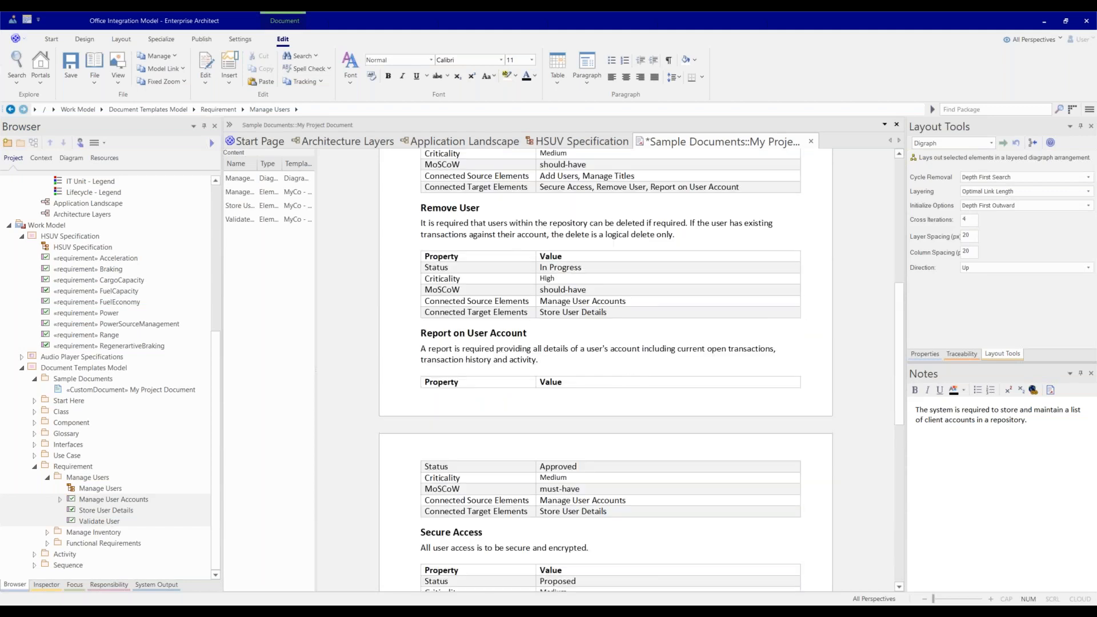
{"action": "left_click", "coordinate": [604, 395]}
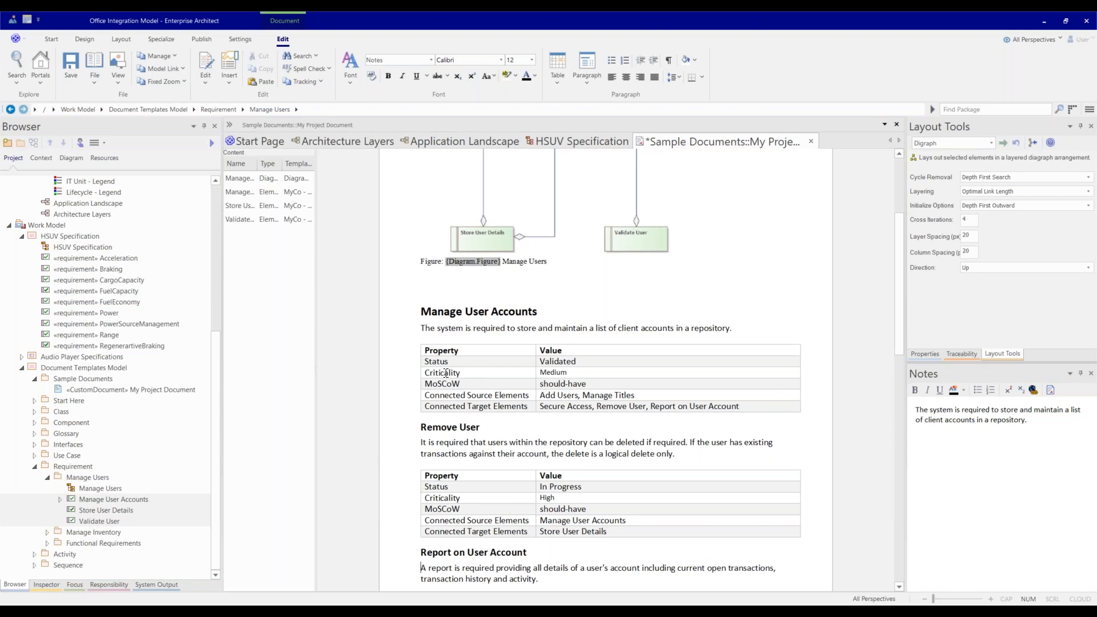
{"action": "left_click_drag", "start_coordinate": [597, 383], "coordinate": [538, 383]}
{"action": "left_click", "coordinate": [564, 373]}
{"action": "scroll", "coordinate": [600, 428], "scroll_direction": "down", "scroll_amount": 10}
{"action": "scroll", "coordinate": [565, 429], "scroll_direction": "down", "scroll_amount": 5}
Step: Insert the Use cases diagram at the end of the document as dynamic content using the Diagram and Notes template
{"action": "left_click", "coordinate": [507, 551]}
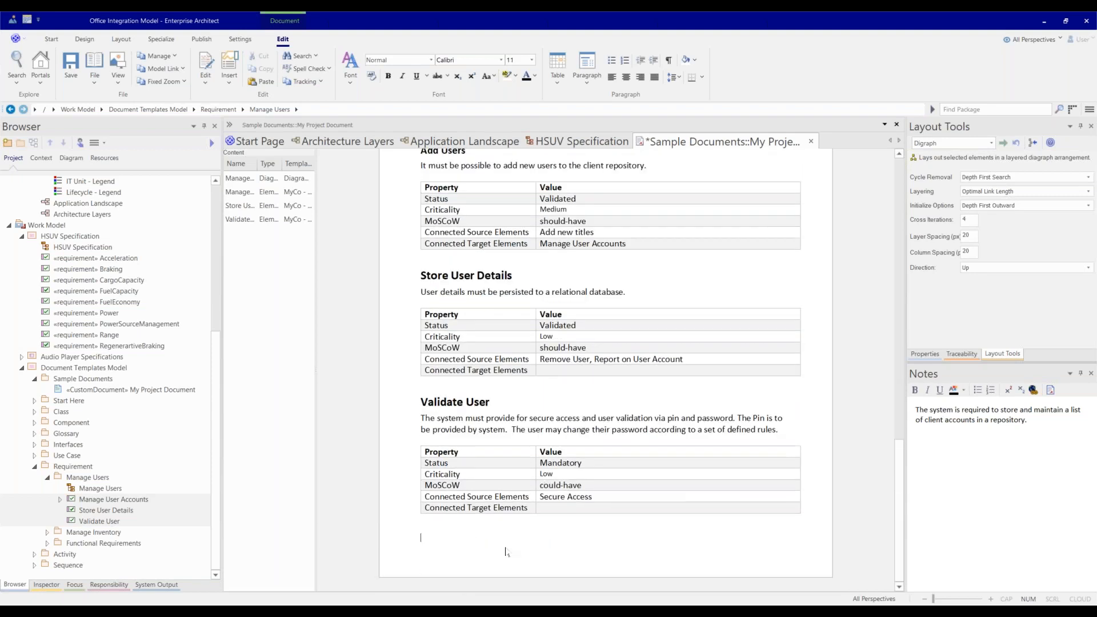
{"action": "left_click", "coordinate": [35, 456]}
{"action": "left_click", "coordinate": [46, 478]}
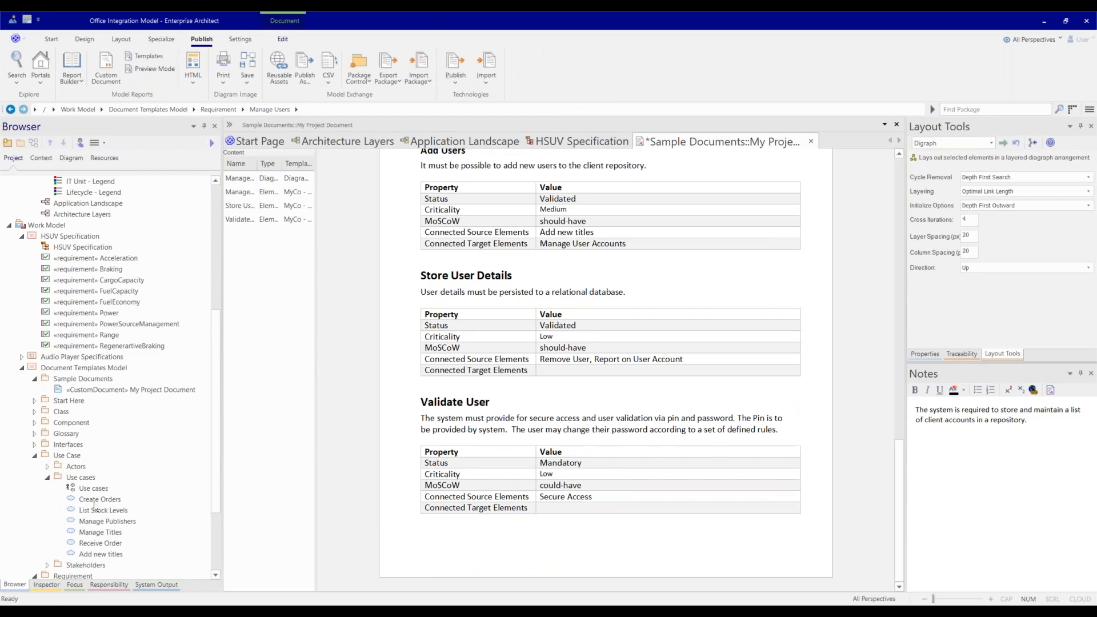
{"action": "scroll", "coordinate": [95, 507], "scroll_direction": "down", "scroll_amount": 3}
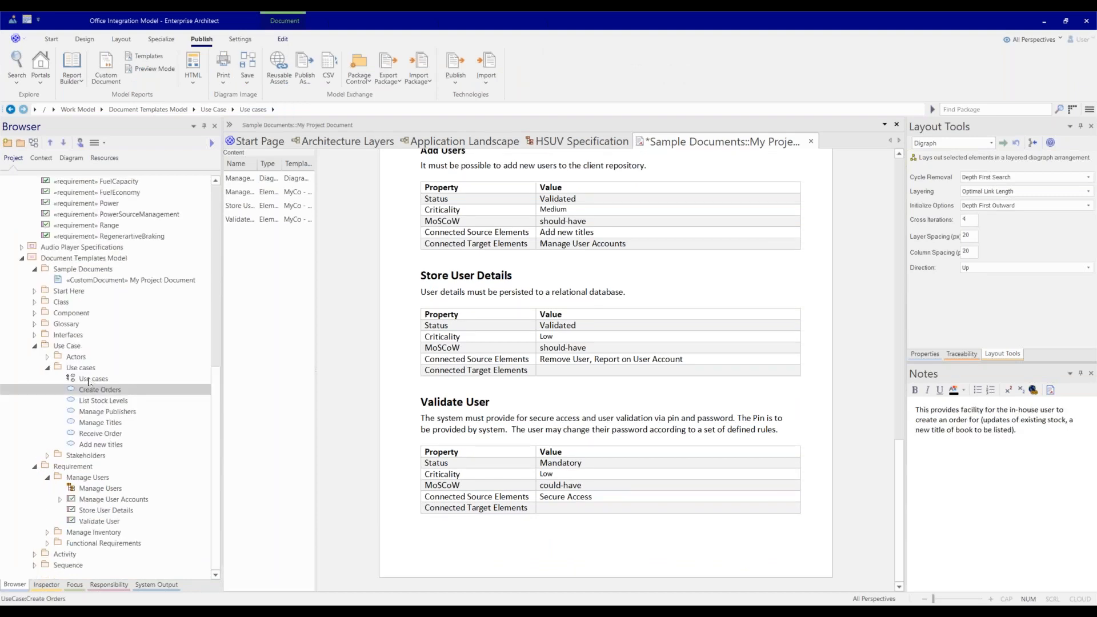
{"action": "left_click", "coordinate": [103, 379]}
{"action": "left_click_drag", "start_coordinate": [427, 539], "coordinate": [429, 540]}
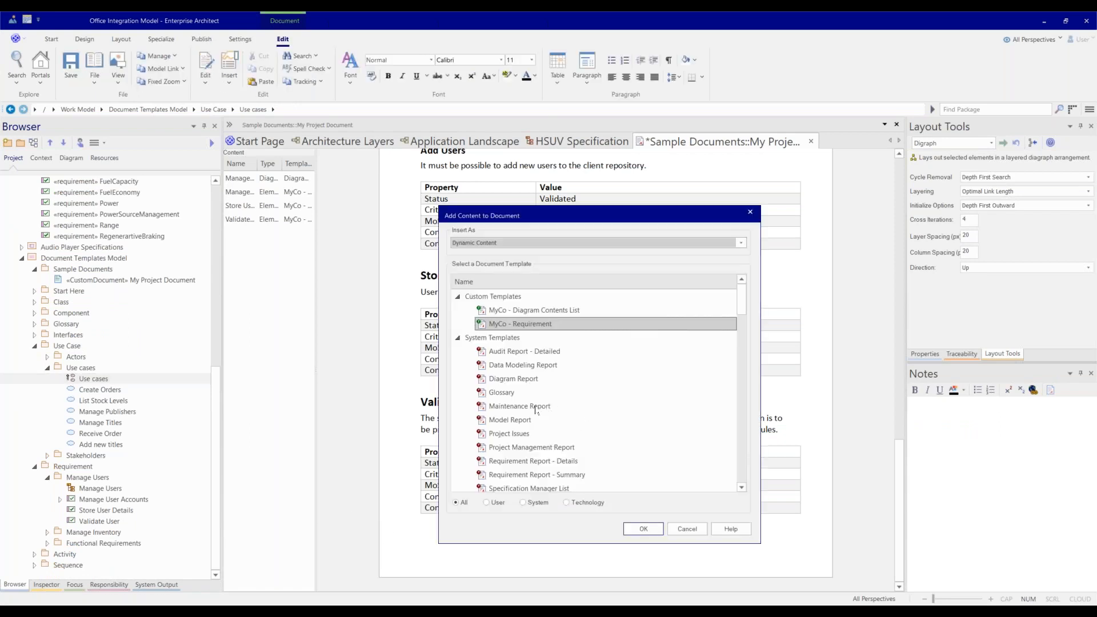
{"action": "scroll", "coordinate": [543, 394], "scroll_direction": "down", "scroll_amount": 15}
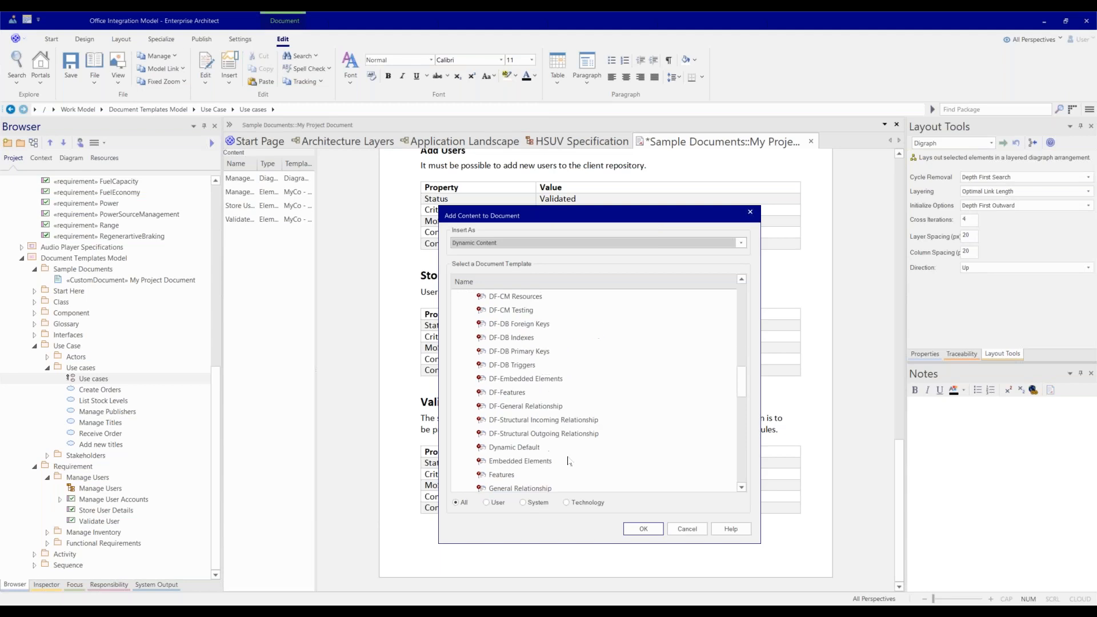
{"action": "scroll", "coordinate": [569, 457], "scroll_direction": "down", "scroll_amount": 3}
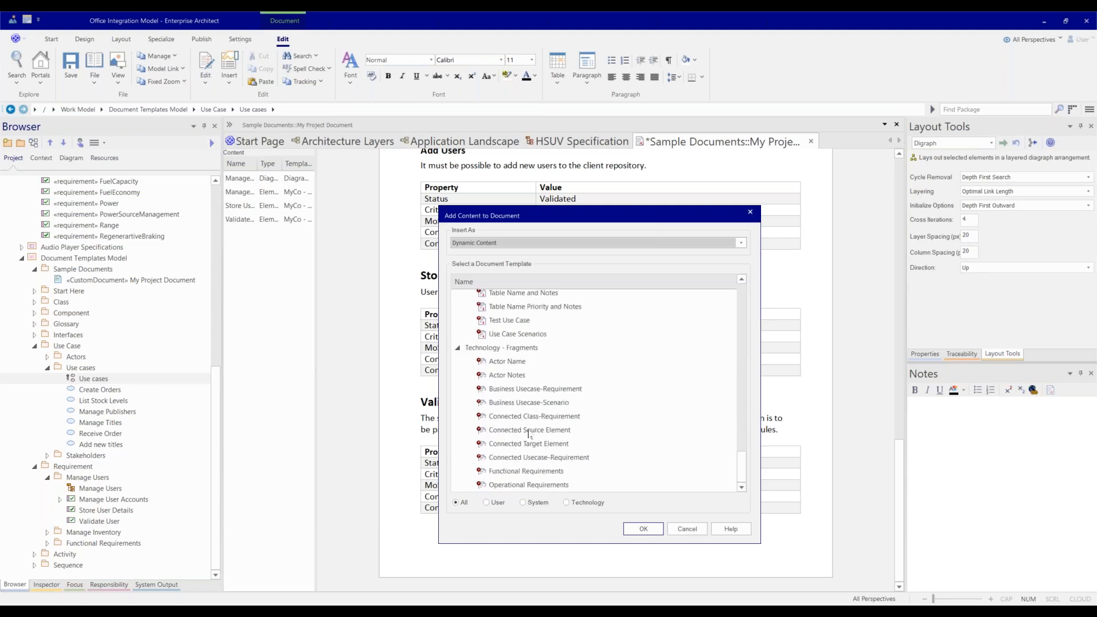
{"action": "scroll", "coordinate": [531, 439], "scroll_direction": "up", "scroll_amount": 6}
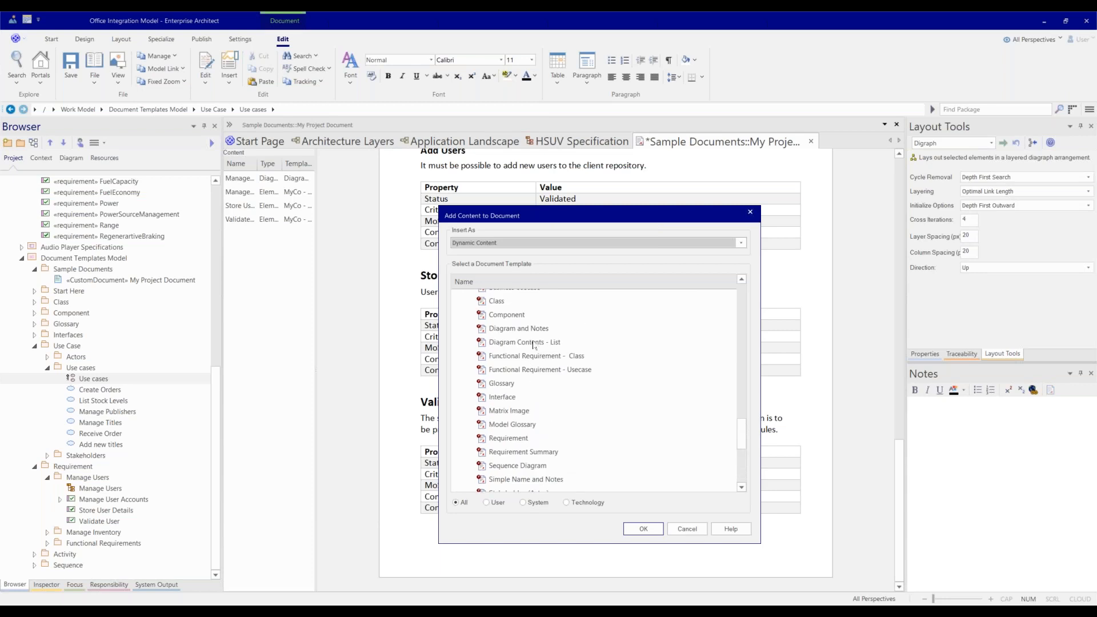
{"action": "left_click", "coordinate": [533, 333]}
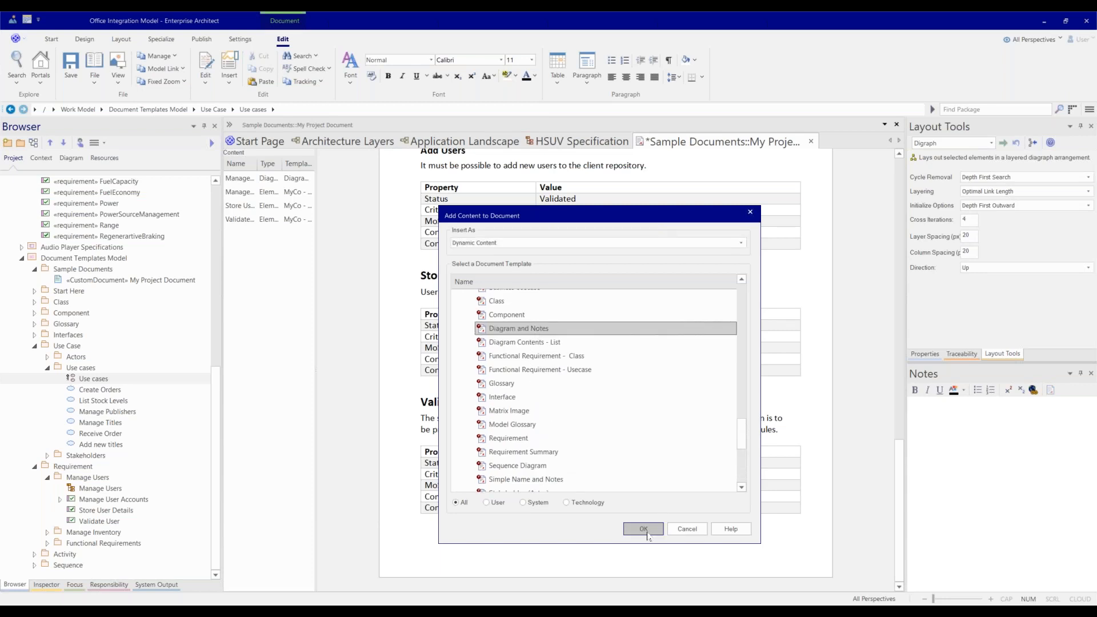
{"action": "left_click", "coordinate": [643, 529]}
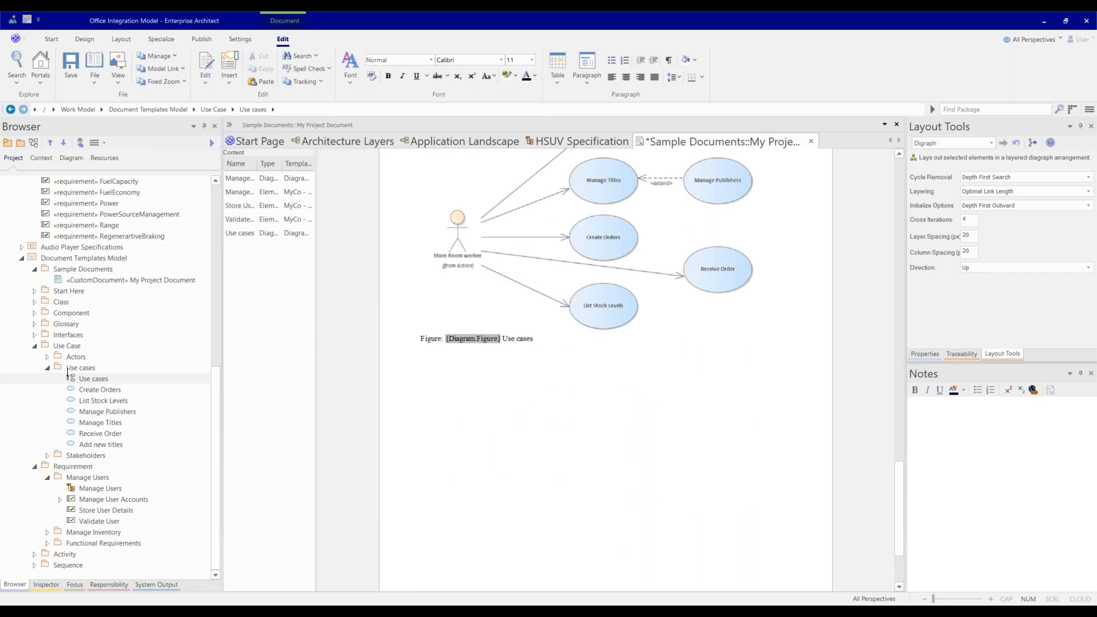
Step: Add all six use cases, from Create Orders to Add new titles, below the Use cases diagram as dynamic content using the Business Usecase template
{"action": "left_click", "coordinate": [100, 391]}
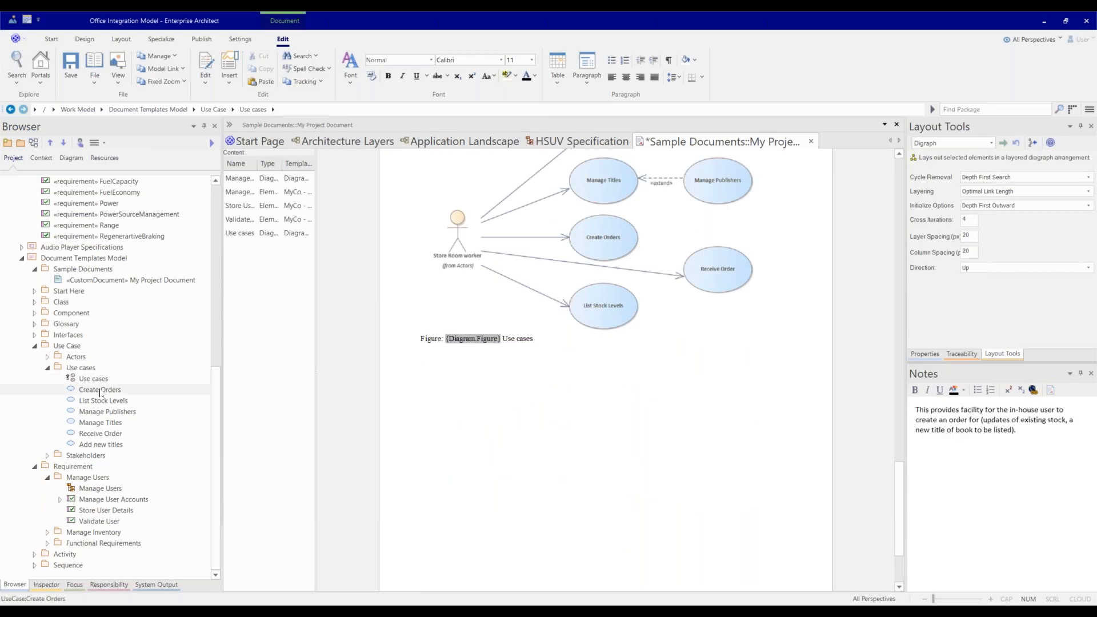
{"action": "left_click", "coordinate": [111, 445], "text": "shift"}
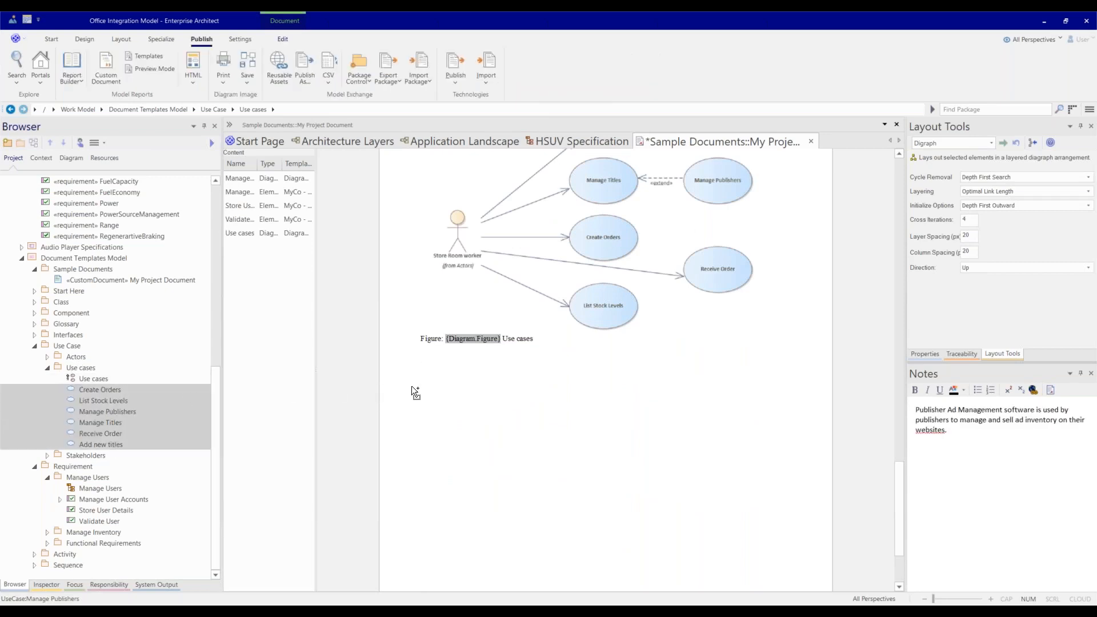
{"action": "left_click_drag", "start_coordinate": [423, 386], "coordinate": [423, 387]}
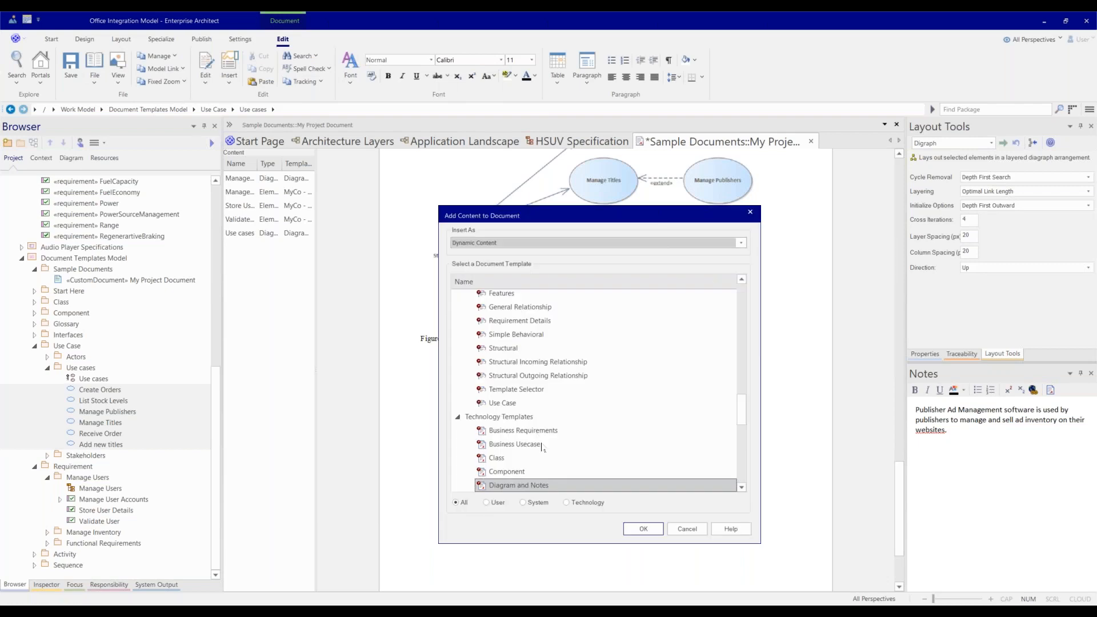
{"action": "left_click", "coordinate": [541, 445]}
{"action": "left_click", "coordinate": [643, 529]}
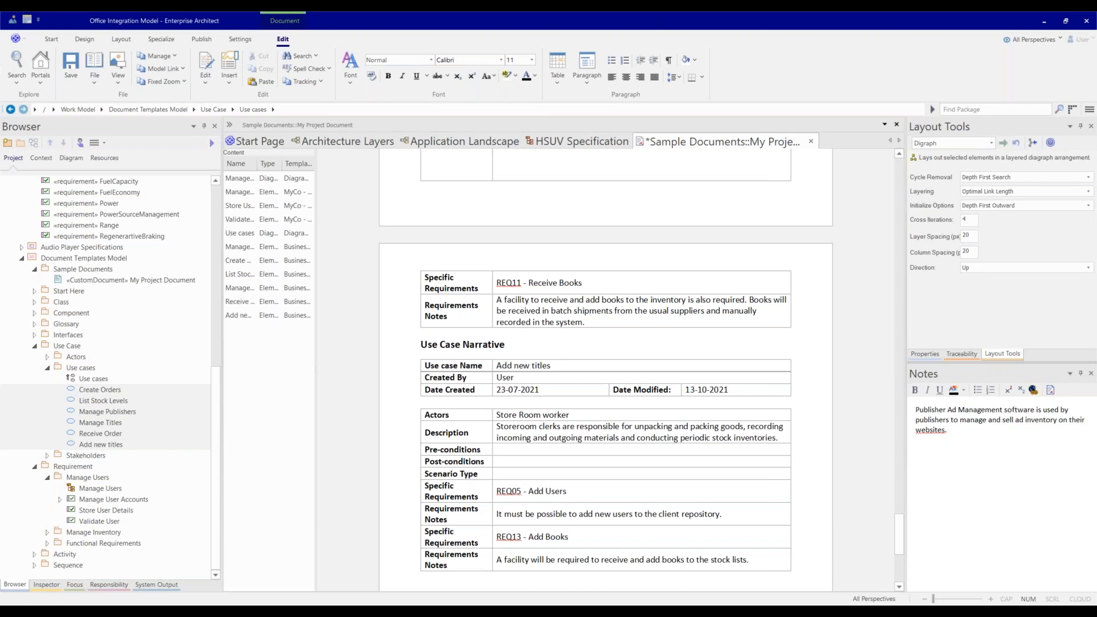
Step: Review the generated use case narratives, including the Receive Order description, basic path and linked specific requirements
{"action": "scroll", "coordinate": [563, 441], "scroll_direction": "up", "scroll_amount": 10}
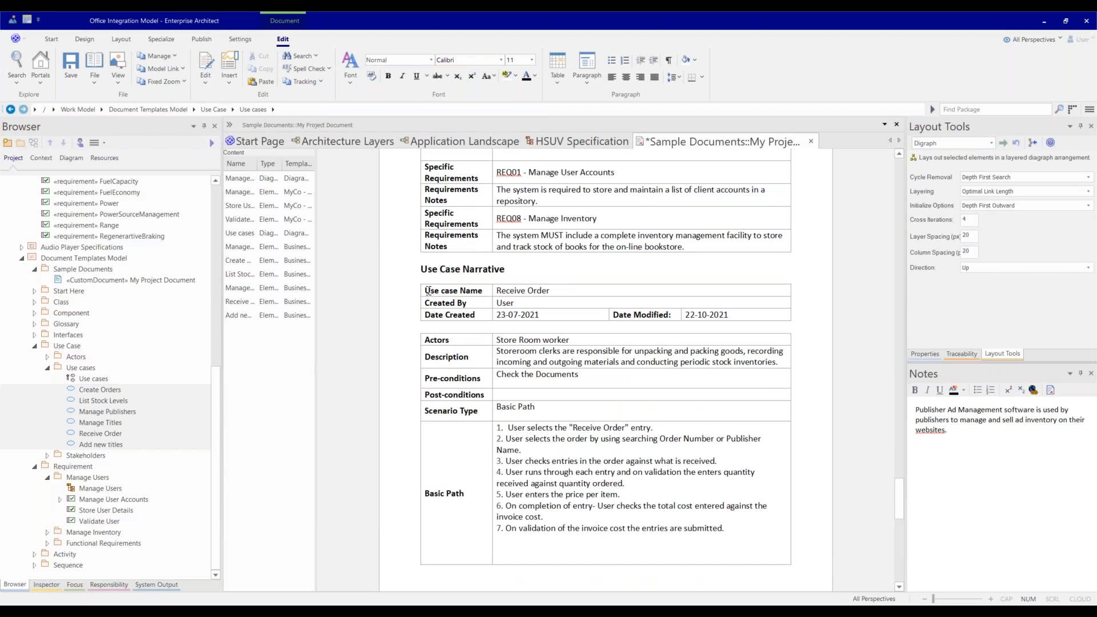
{"action": "scroll", "coordinate": [428, 291], "scroll_direction": "up", "scroll_amount": 5}
{"action": "scroll", "coordinate": [428, 291], "scroll_direction": "down", "scroll_amount": 5}
{"action": "scroll", "coordinate": [518, 351], "scroll_direction": "down", "scroll_amount": 1}
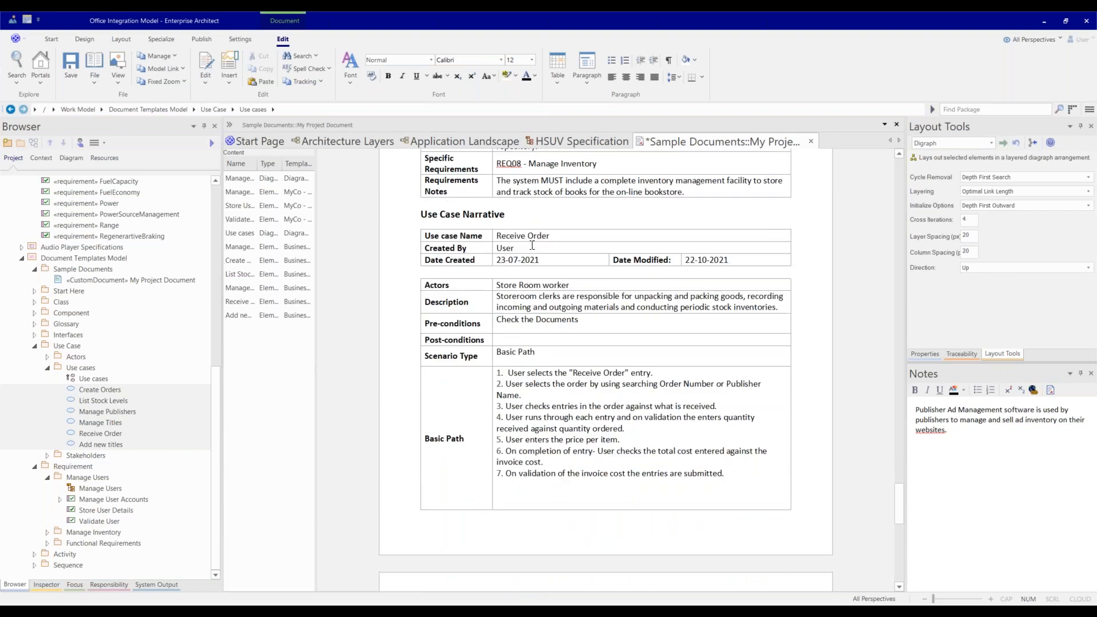
{"action": "left_click", "coordinate": [540, 297]}
{"action": "double_click", "coordinate": [542, 307]}
{"action": "scroll", "coordinate": [517, 423], "scroll_direction": "down", "scroll_amount": 6}
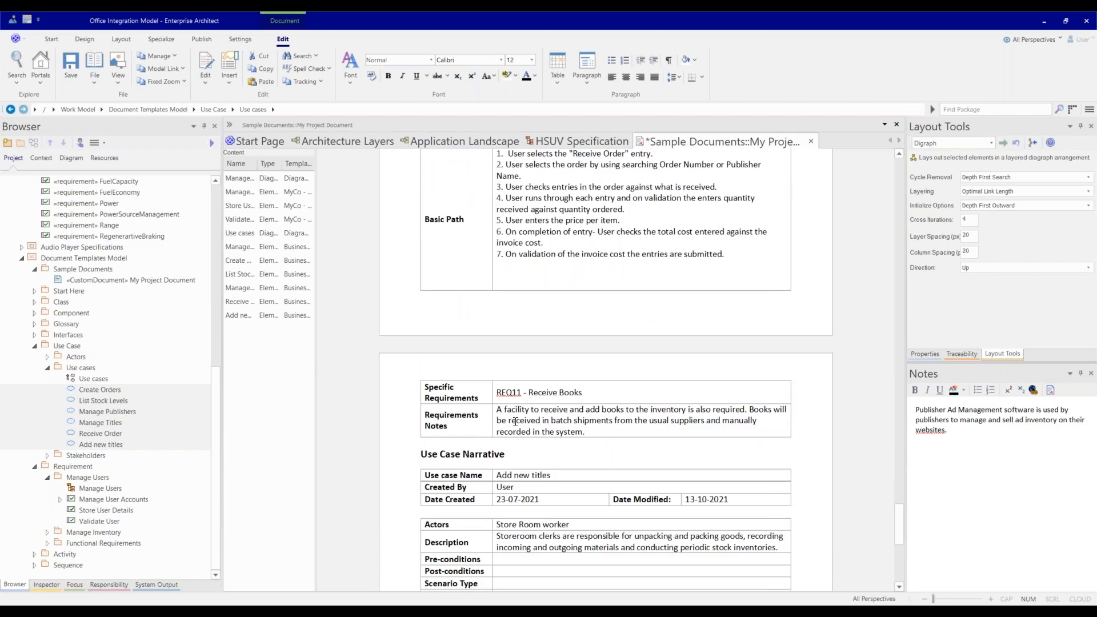
{"action": "scroll", "coordinate": [516, 413], "scroll_direction": "down", "scroll_amount": 8}
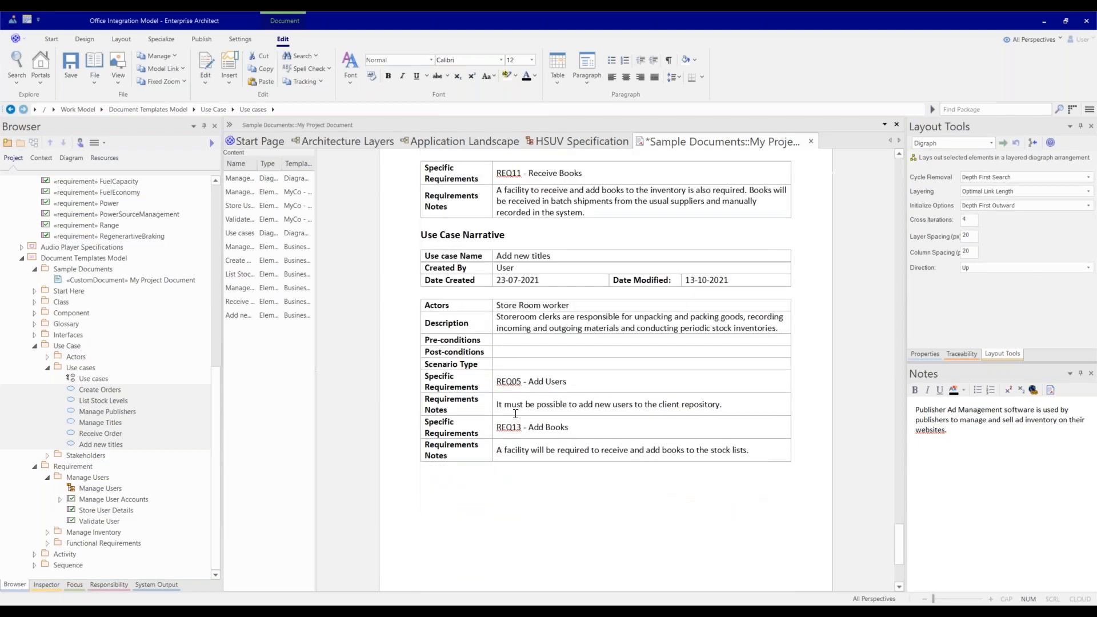
{"action": "scroll", "coordinate": [524, 416], "scroll_direction": "down", "scroll_amount": 3}
{"action": "scroll", "coordinate": [526, 415], "scroll_direction": "up", "scroll_amount": 3}
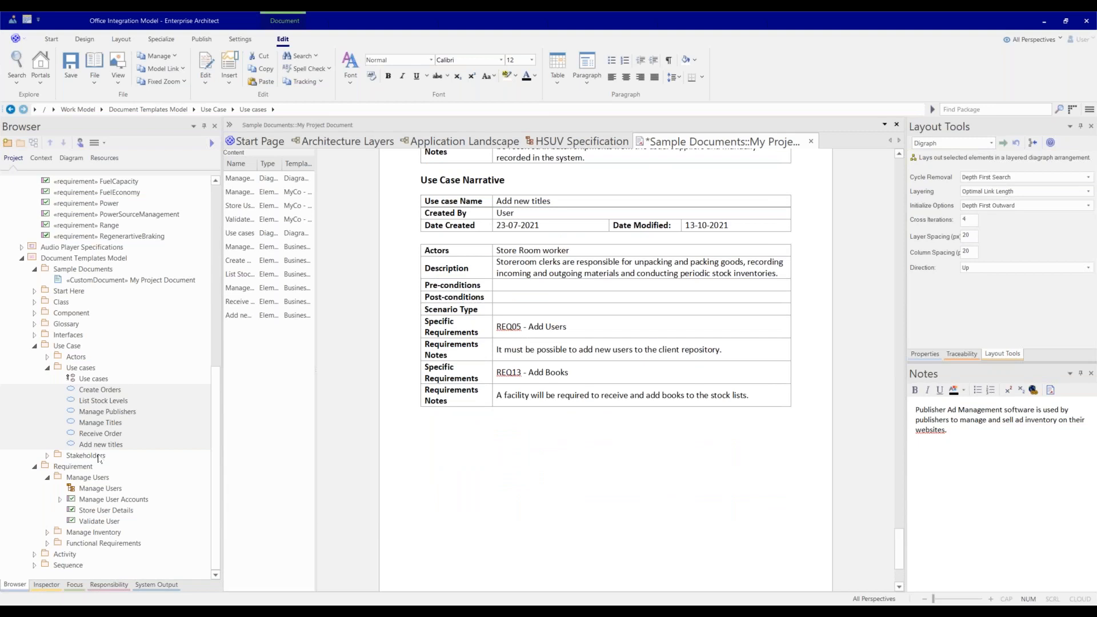
Step: Add the title "High Level Design" after the last use case narrative, apply a heading style and start a new line
{"action": "left_click", "coordinate": [113, 501]}
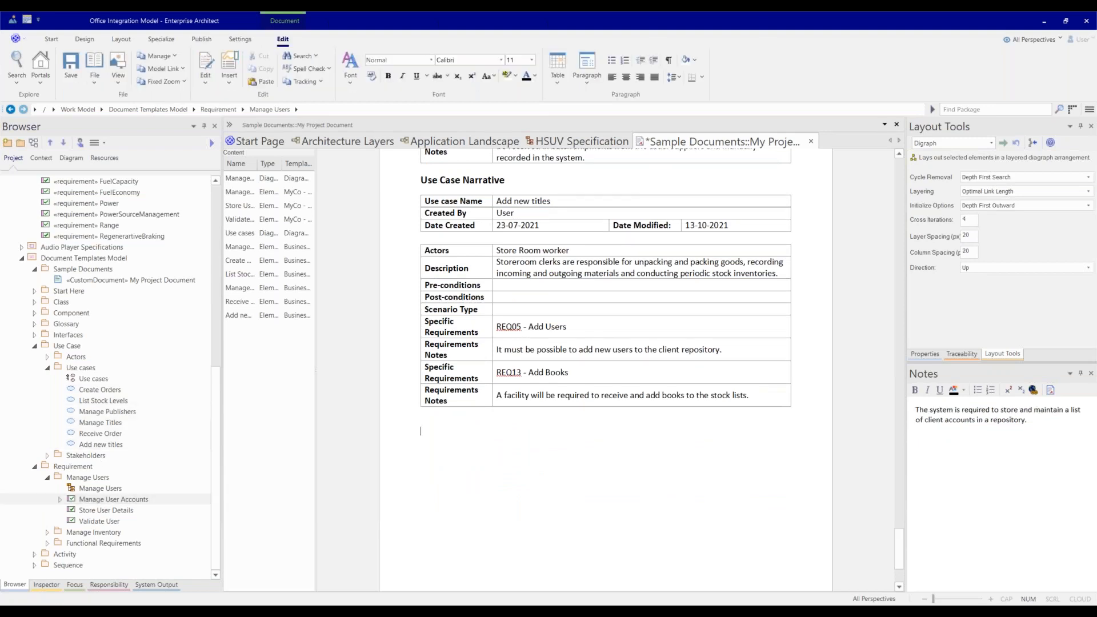
{"action": "type", "text": "High Level Design"}
{"action": "left_click", "coordinate": [431, 60]}
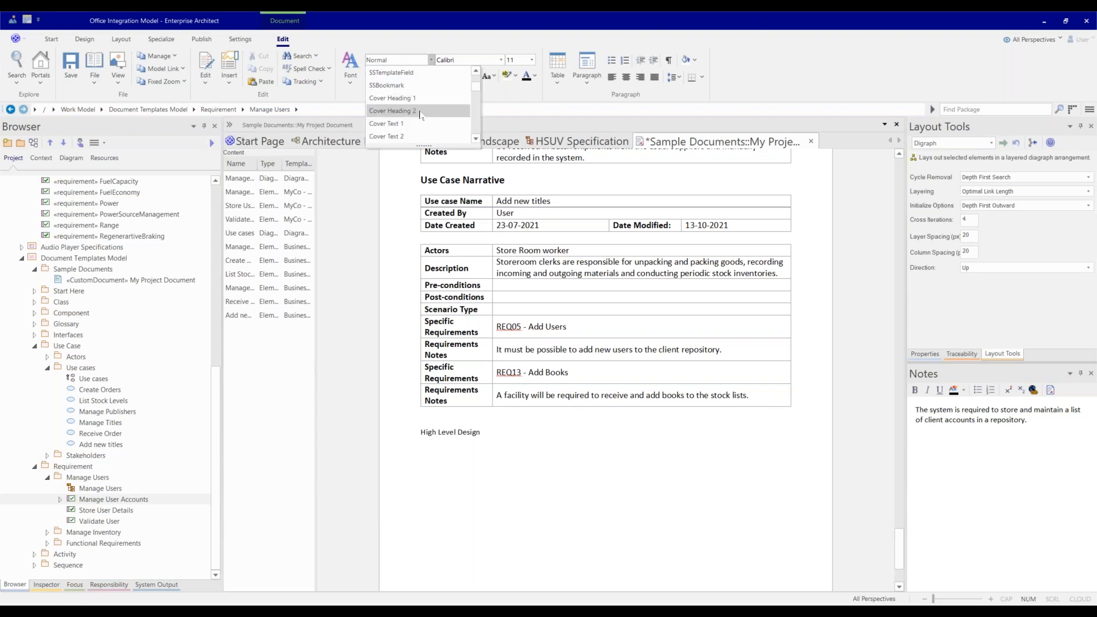
{"action": "scroll", "coordinate": [418, 97], "scroll_direction": "up", "scroll_amount": 2}
{"action": "left_click", "coordinate": [417, 87]}
{"action": "key", "text": "Return"}
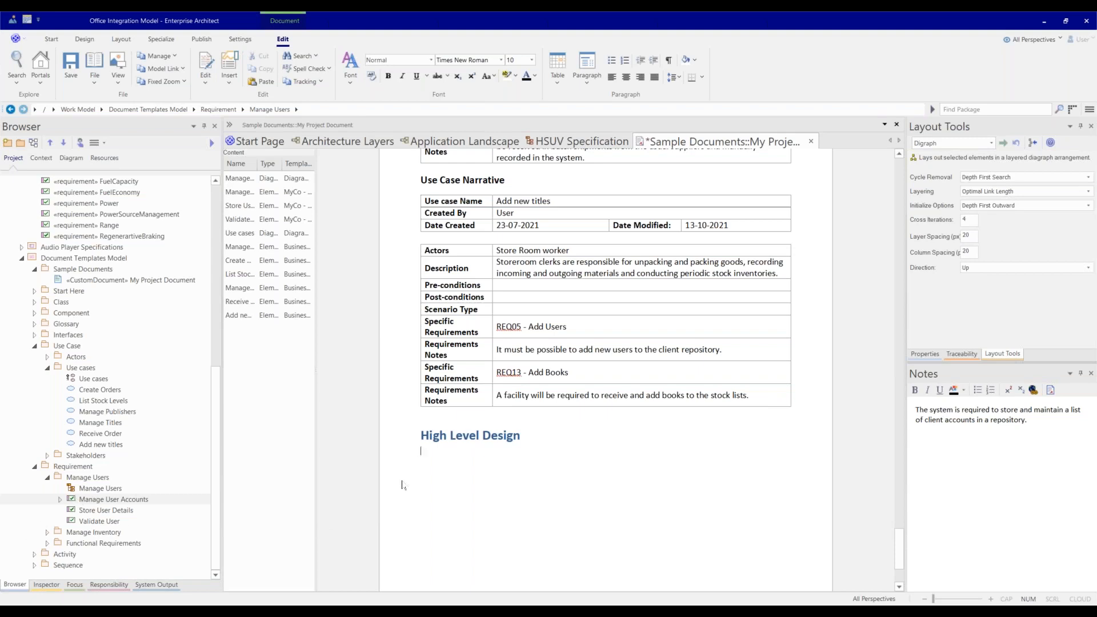
Step: Insert the Online Book Store components Account, Customer, Order and Product under High Level Design as dynamic content using the Component template
{"action": "left_click", "coordinate": [35, 312]}
{"action": "left_click", "coordinate": [47, 335]}
{"action": "left_click", "coordinate": [91, 357]}
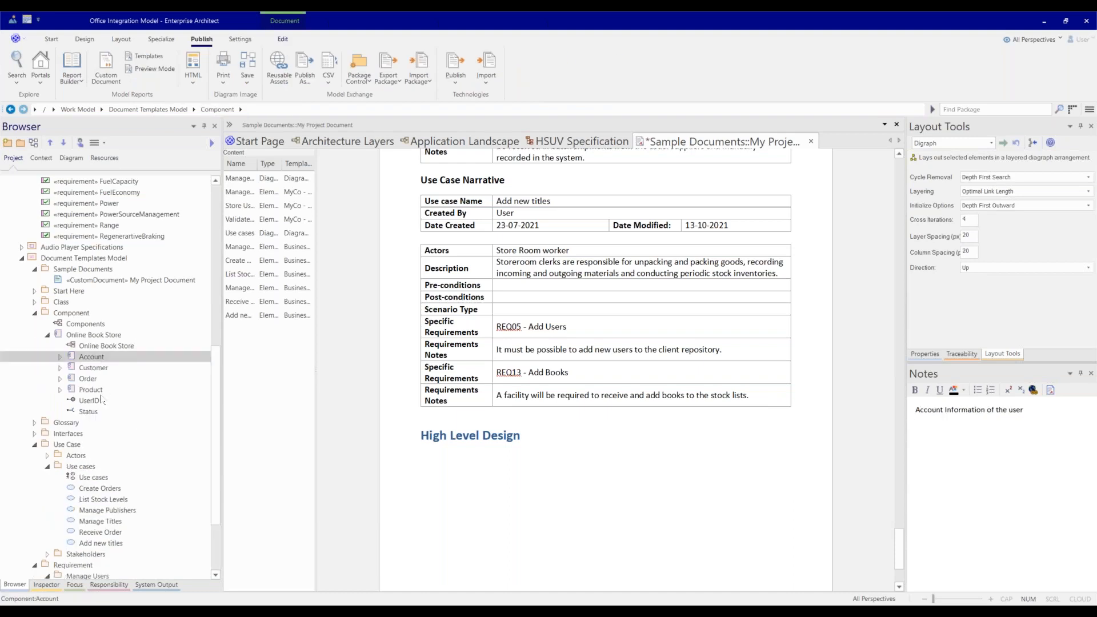
{"action": "left_click", "coordinate": [102, 389], "text": "shift"}
{"action": "left_click", "coordinate": [427, 461]}
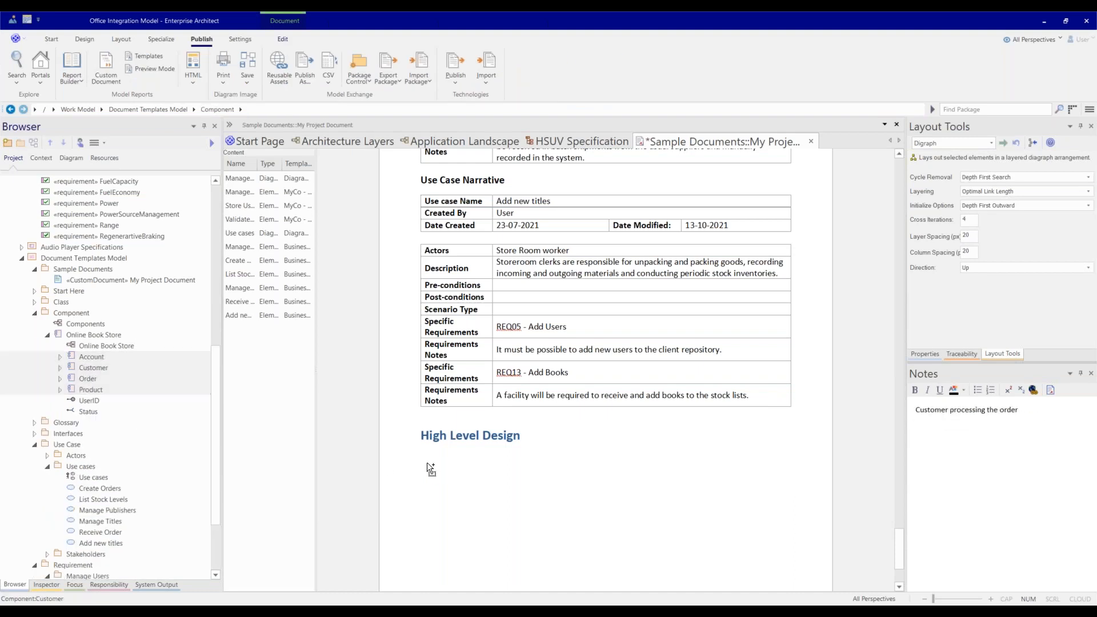
{"action": "left_click", "coordinate": [507, 406]}
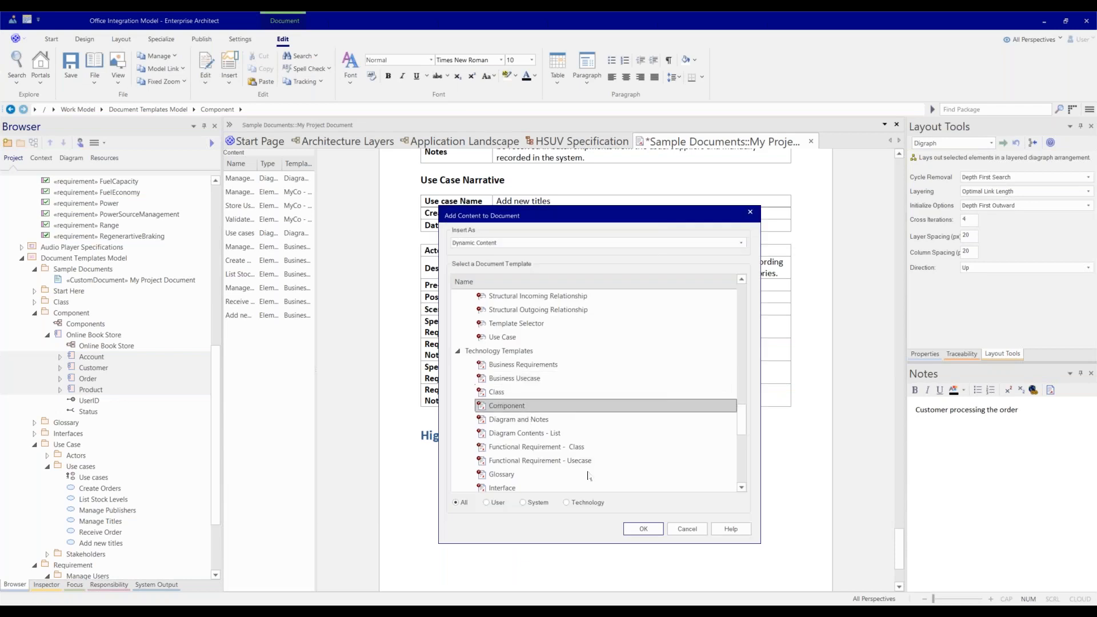
{"action": "left_click", "coordinate": [638, 531]}
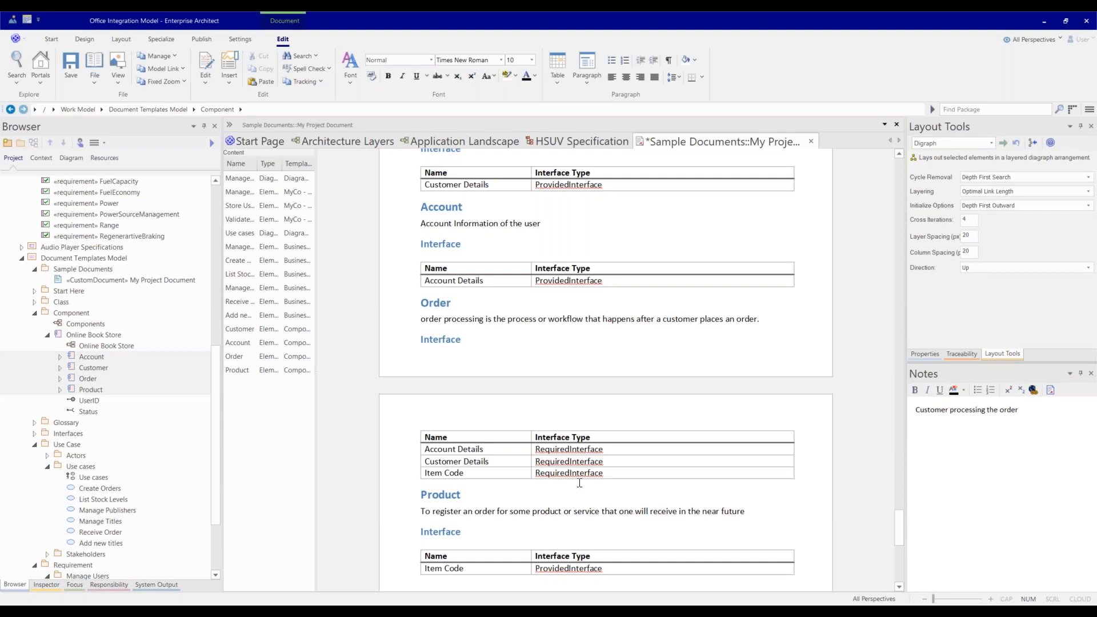
Step: Add the title "Low Level Design" after the component sections, apply a heading style and start a new line
{"action": "scroll", "coordinate": [578, 481], "scroll_direction": "down", "scroll_amount": 2}
{"action": "scroll", "coordinate": [515, 379], "scroll_direction": "down", "scroll_amount": 5}
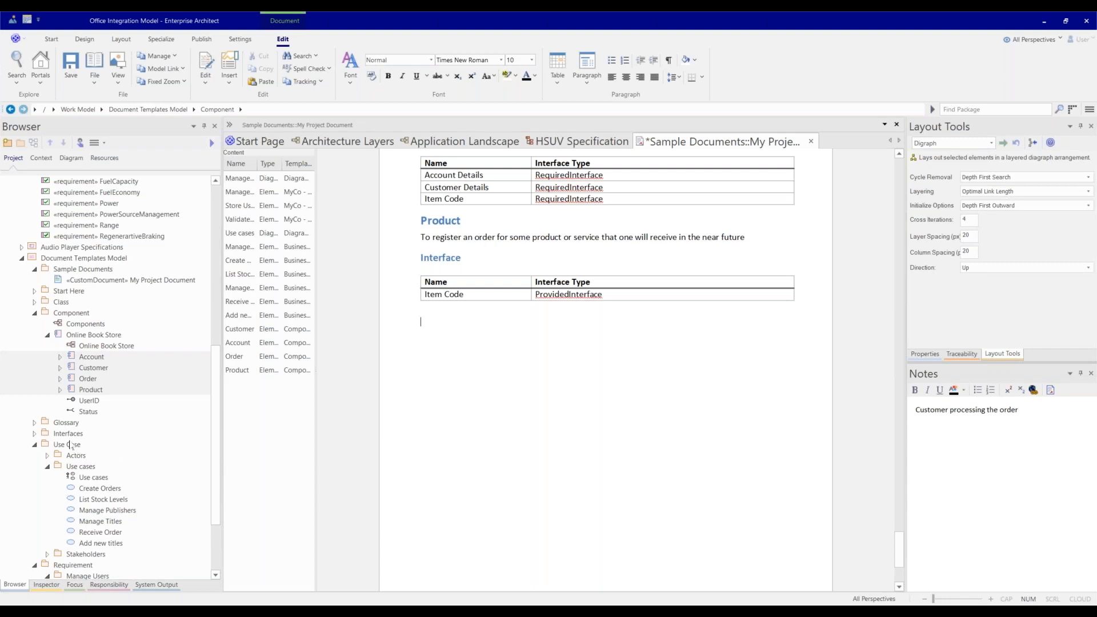
{"action": "scroll", "coordinate": [114, 482], "scroll_direction": "down", "scroll_amount": 3}
{"action": "type", "text": "Low Level Design"}
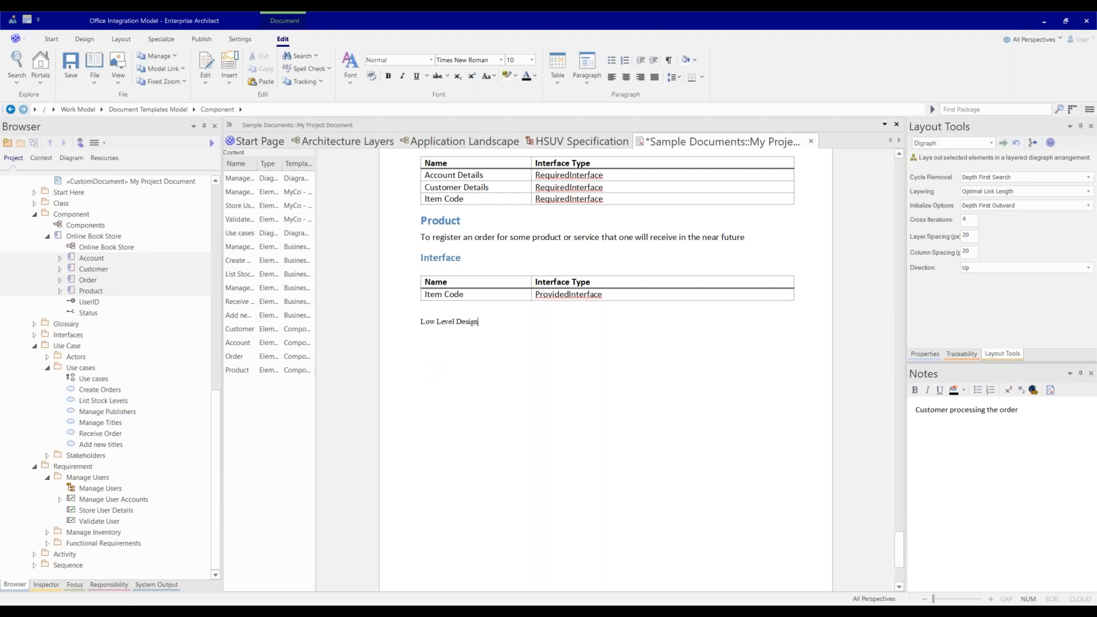
{"action": "left_click", "coordinate": [431, 60]}
{"action": "scroll", "coordinate": [448, 124], "scroll_direction": "down", "scroll_amount": 4}
{"action": "left_click", "coordinate": [447, 124]}
{"action": "key", "text": "Return"}
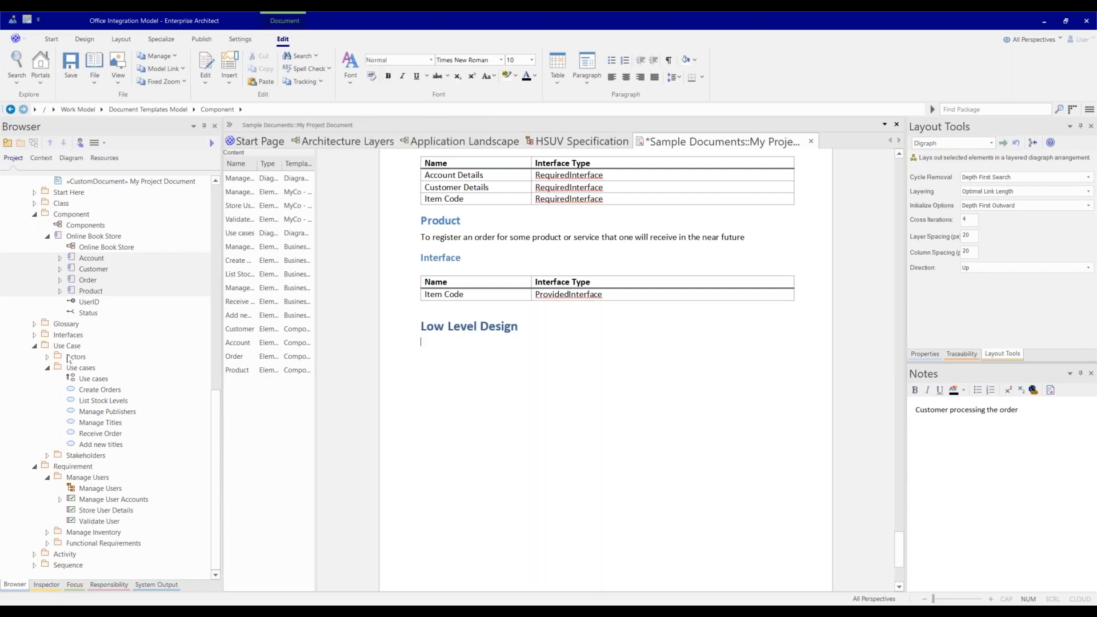
Step: Insert the Class package under Low Level Design as dynamic content using the Class template
{"action": "left_click", "coordinate": [34, 204]}
{"action": "left_click_drag", "start_coordinate": [360, 318], "coordinate": [428, 360]}
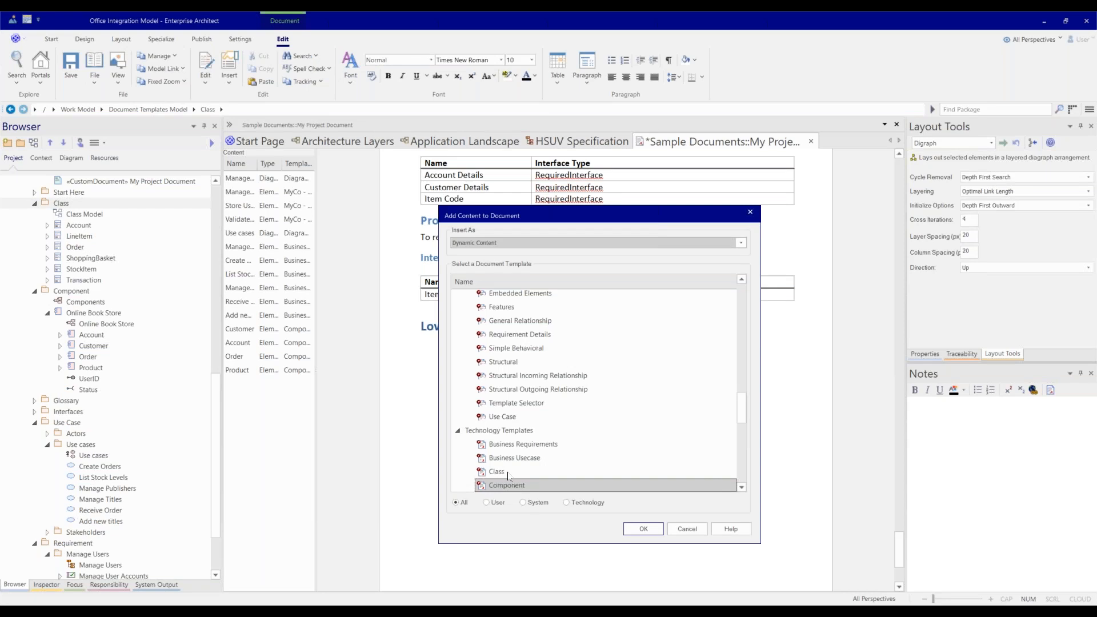
{"action": "left_click", "coordinate": [509, 476]}
{"action": "left_click", "coordinate": [639, 530]}
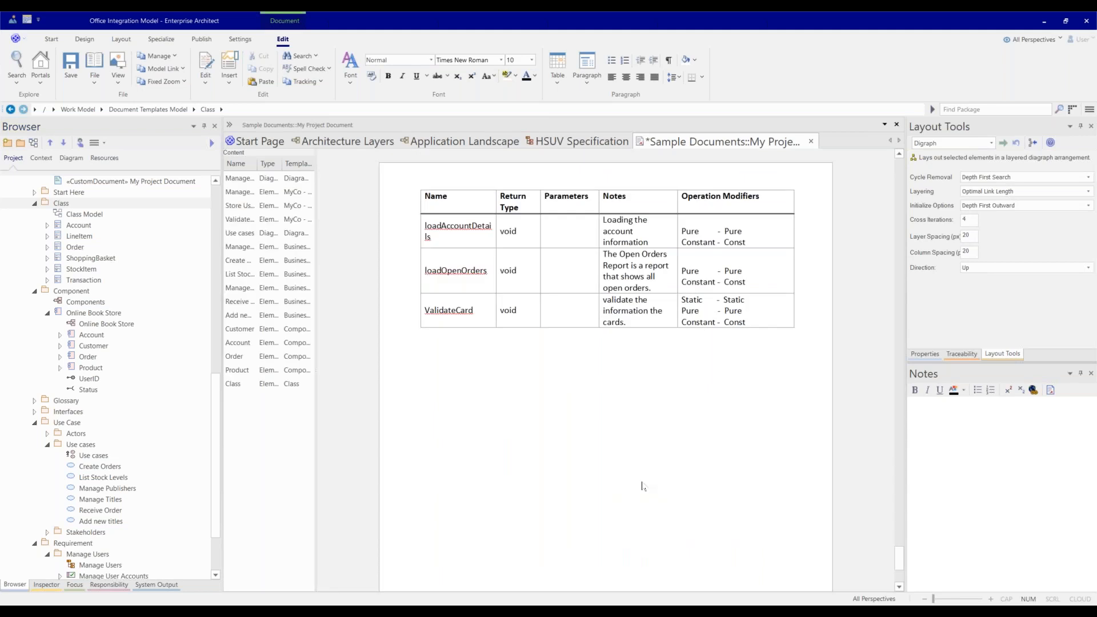
Step: Review the generated class sections, checking the descriptions, attribute tables and operation tables of Order, ShoppingBasket, StockItem and Transaction
{"action": "scroll", "coordinate": [642, 486], "scroll_direction": "up", "scroll_amount": 5}
{"action": "scroll", "coordinate": [643, 486], "scroll_direction": "up", "scroll_amount": 10}
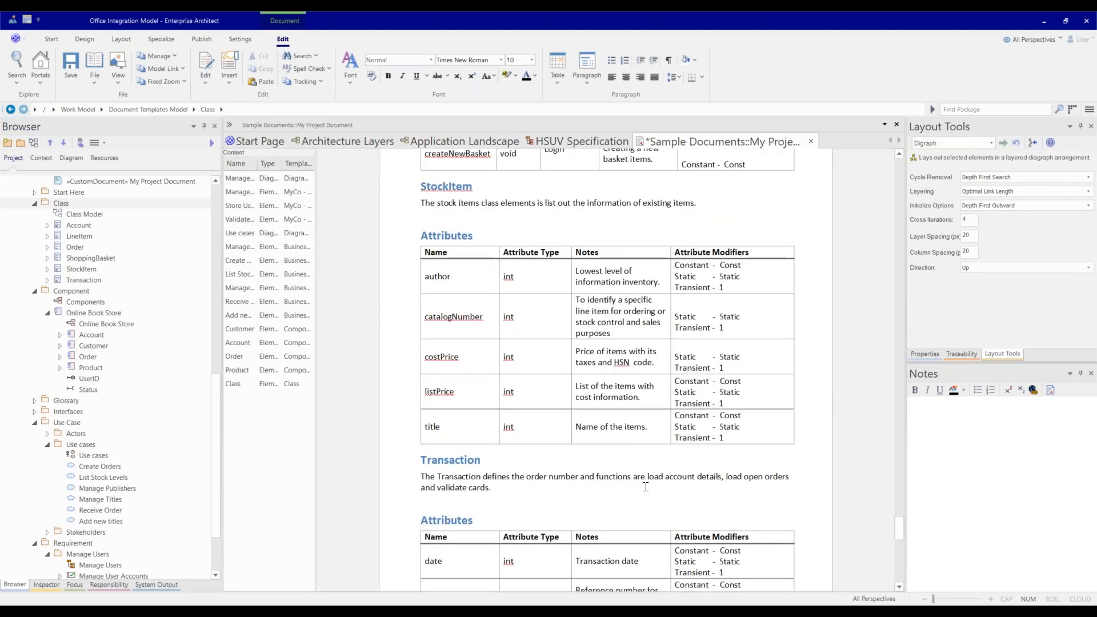
{"action": "scroll", "coordinate": [642, 486], "scroll_direction": "up", "scroll_amount": 5}
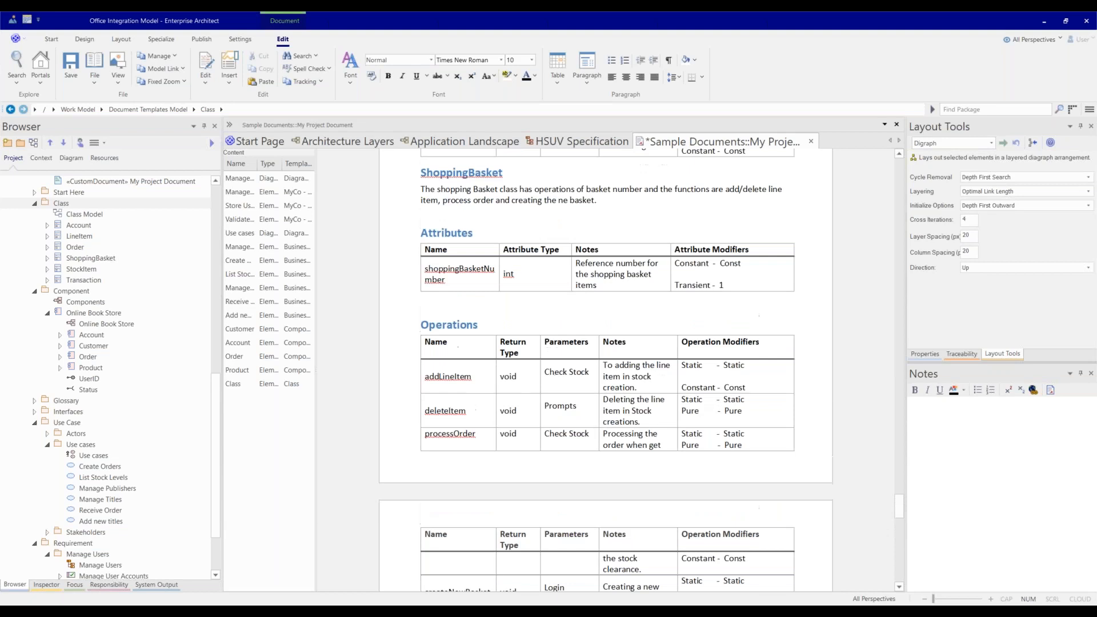
{"action": "scroll", "coordinate": [591, 435], "scroll_direction": "up", "scroll_amount": 10}
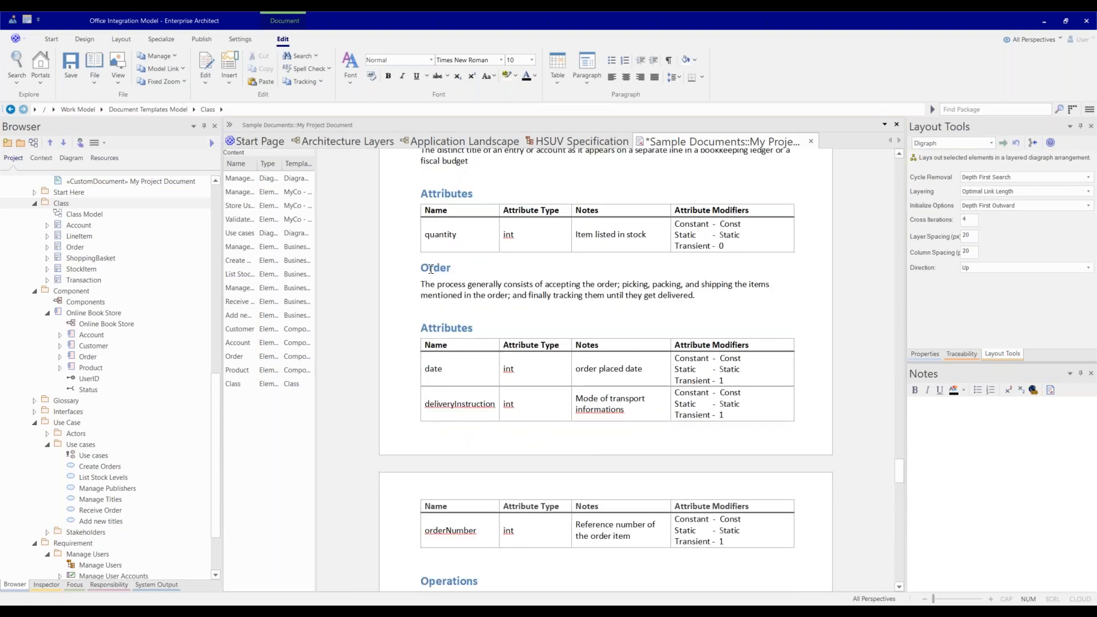
{"action": "double_click", "coordinate": [437, 284]}
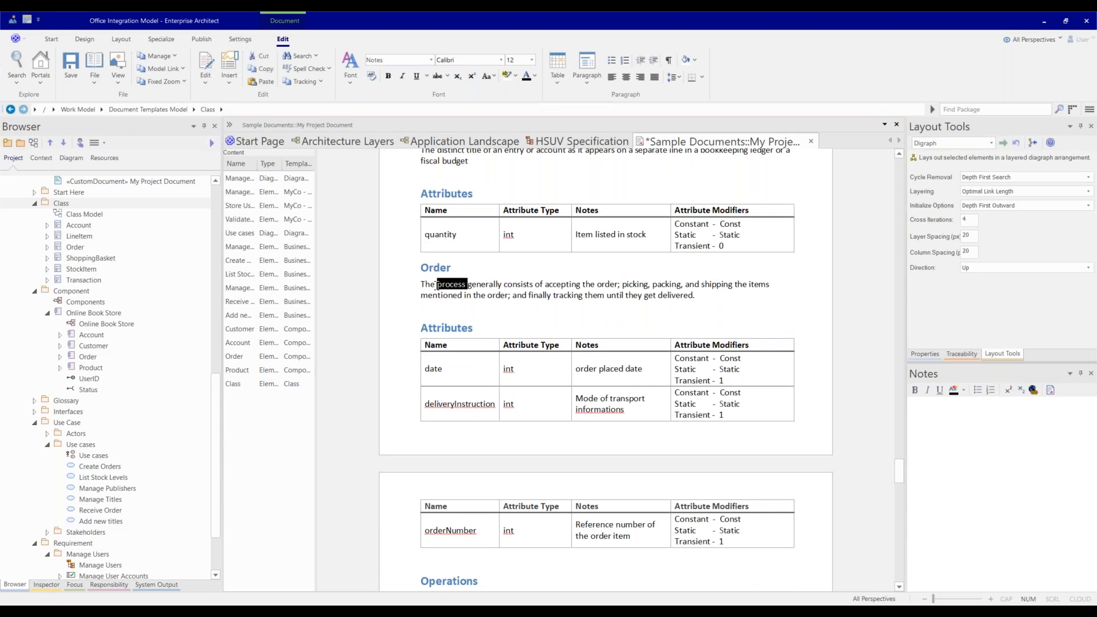
{"action": "key", "text": "Right"}
{"action": "scroll", "coordinate": [496, 361], "scroll_direction": "down", "scroll_amount": 7}
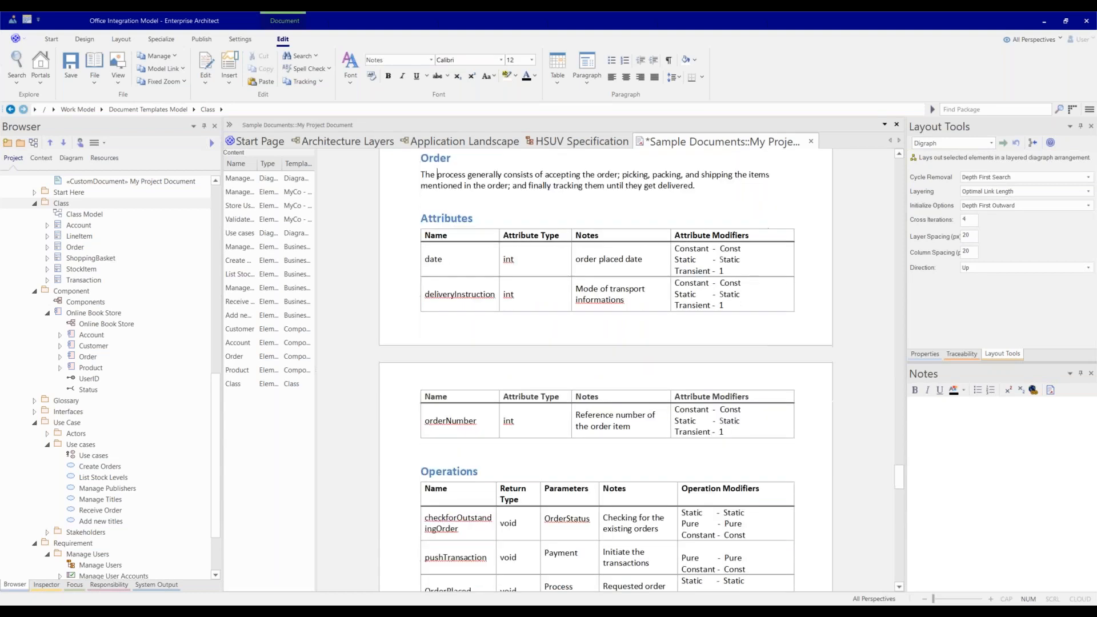
{"action": "scroll", "coordinate": [496, 358], "scroll_direction": "down", "scroll_amount": 10}
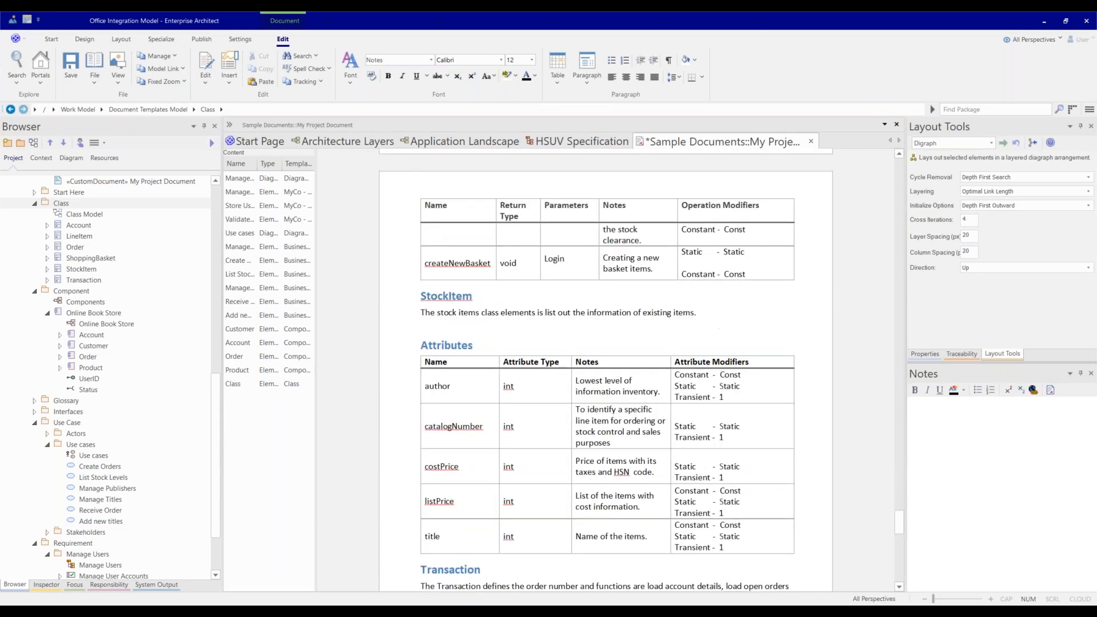
{"action": "scroll", "coordinate": [458, 354], "scroll_direction": "down", "scroll_amount": 6}
Step: Insert the Interaction-Create Account diagram at the end of the document as dynamic content using the Sequence Diagram template
{"action": "left_click", "coordinate": [458, 355]}
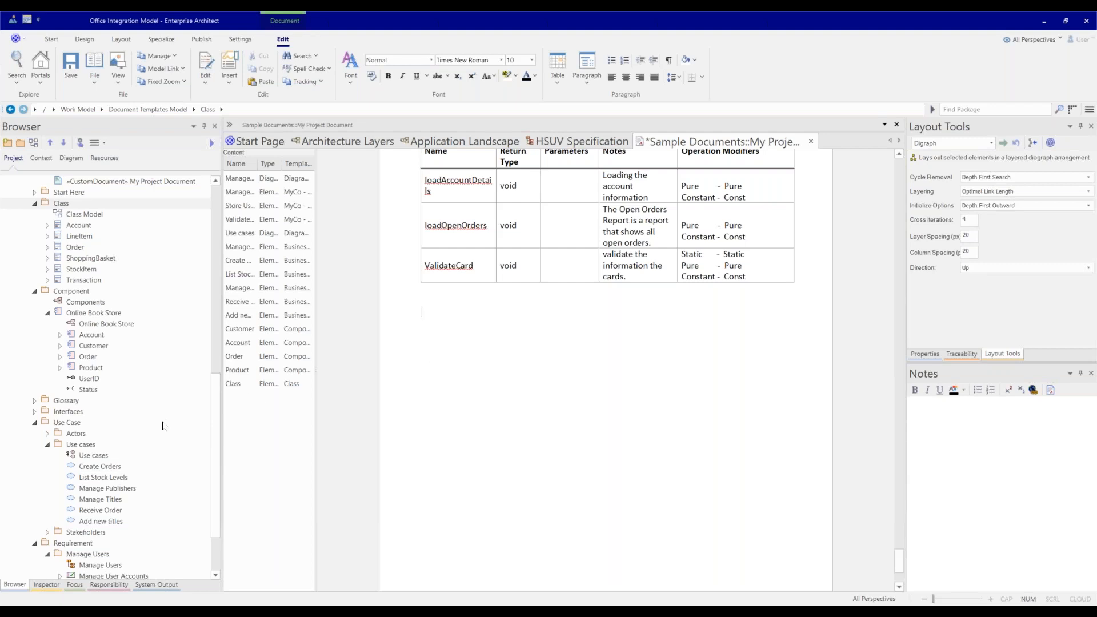
{"action": "scroll", "coordinate": [130, 505], "scroll_direction": "down", "scroll_amount": 3}
{"action": "left_click", "coordinate": [35, 567]}
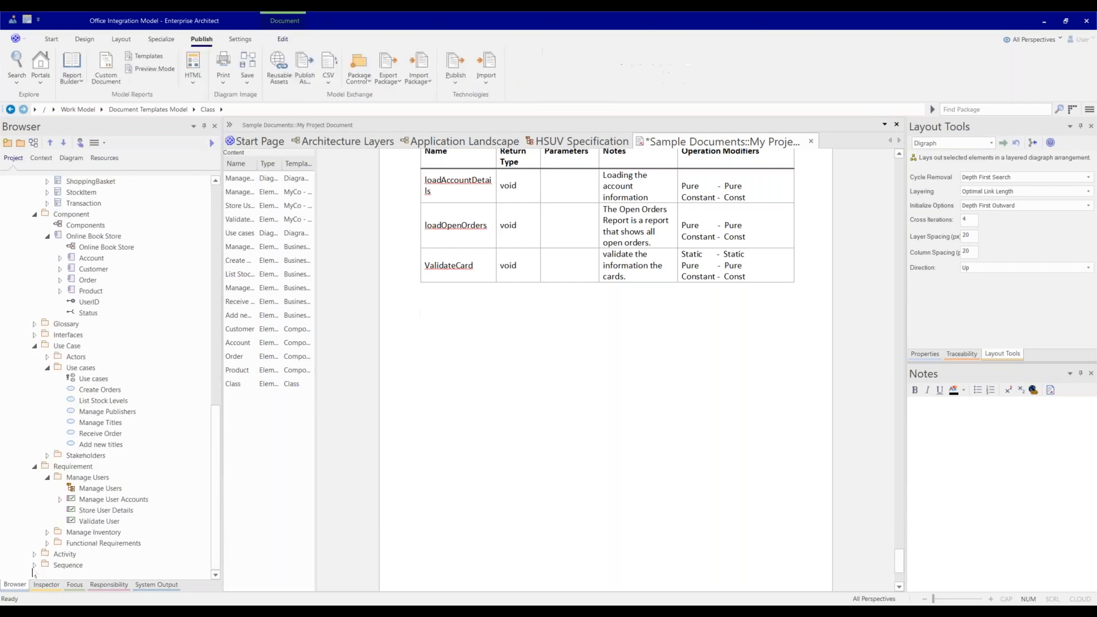
{"action": "left_click", "coordinate": [48, 567]}
{"action": "left_click", "coordinate": [48, 565]}
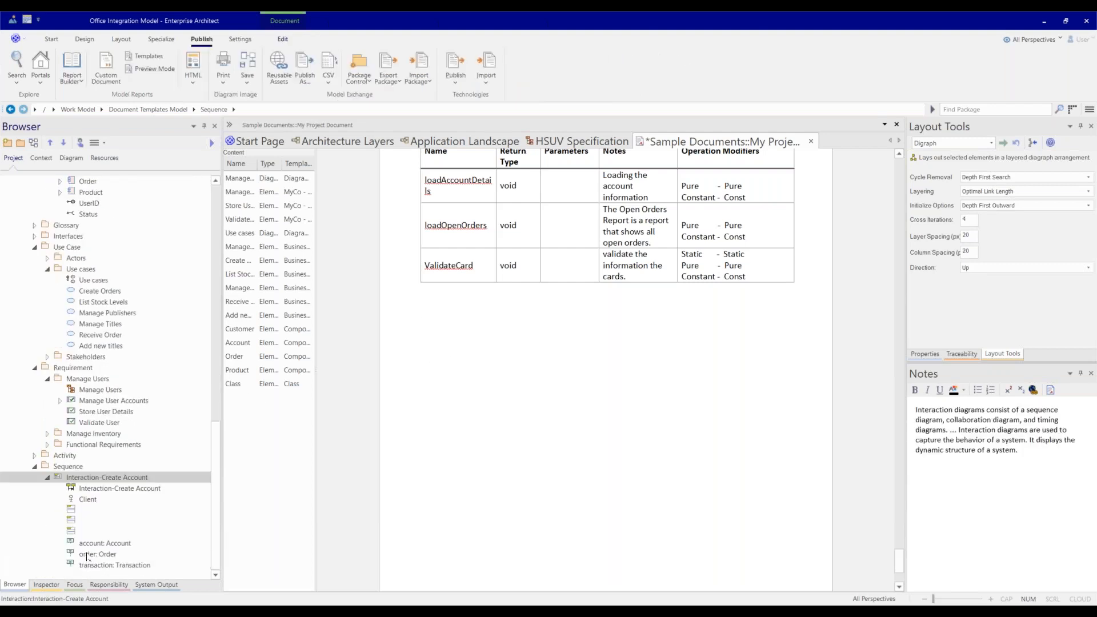
{"action": "left_click", "coordinate": [100, 489]}
{"action": "left_click_drag", "start_coordinate": [444, 337], "coordinate": [433, 330]}
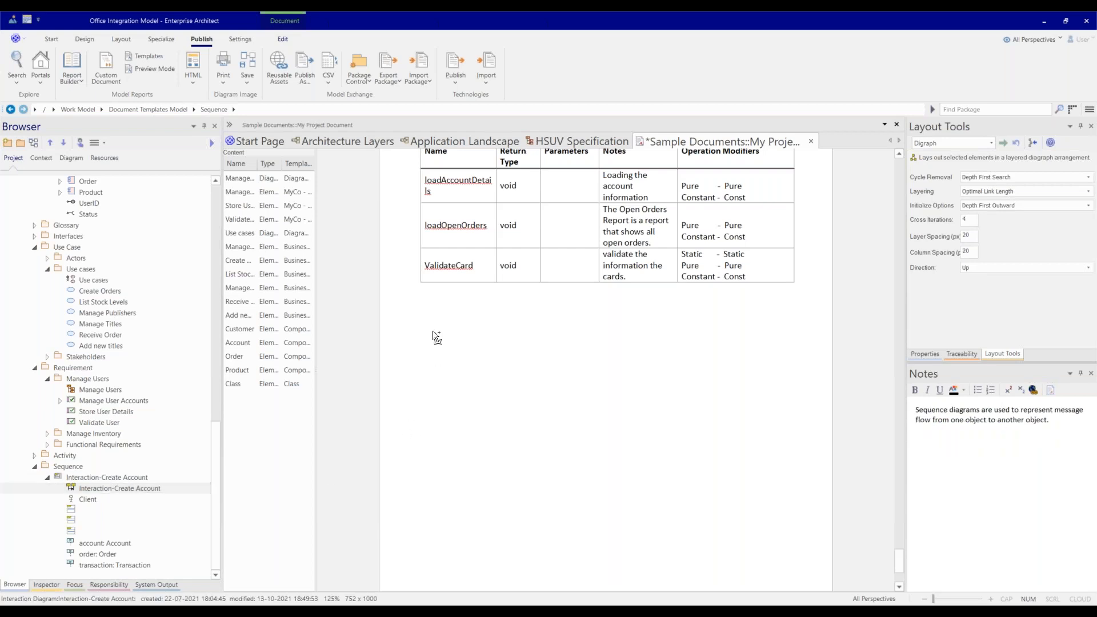
{"action": "scroll", "coordinate": [587, 412], "scroll_direction": "down", "scroll_amount": 1}
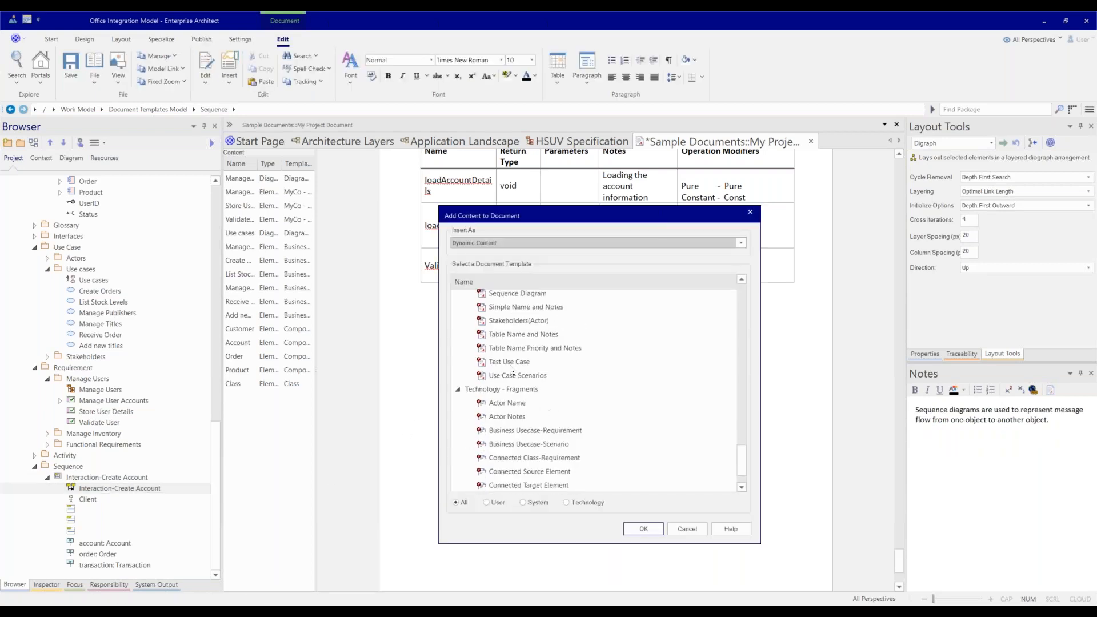
{"action": "left_click", "coordinate": [519, 295]}
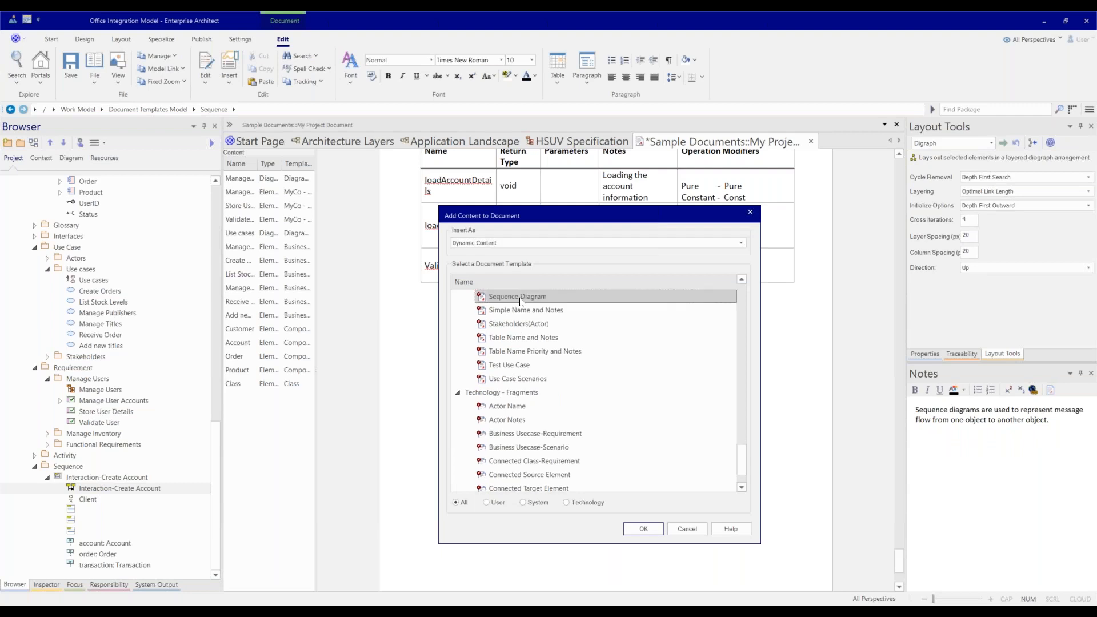
{"action": "left_click", "coordinate": [643, 529]}
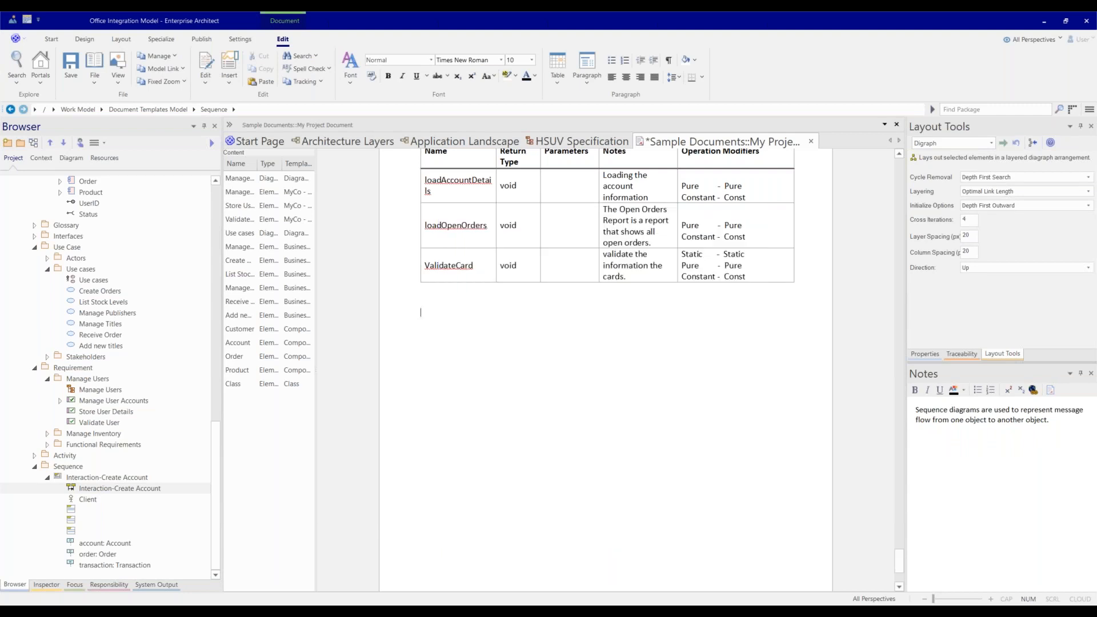
{"action": "scroll", "coordinate": [547, 390], "scroll_direction": "up", "scroll_amount": 7}
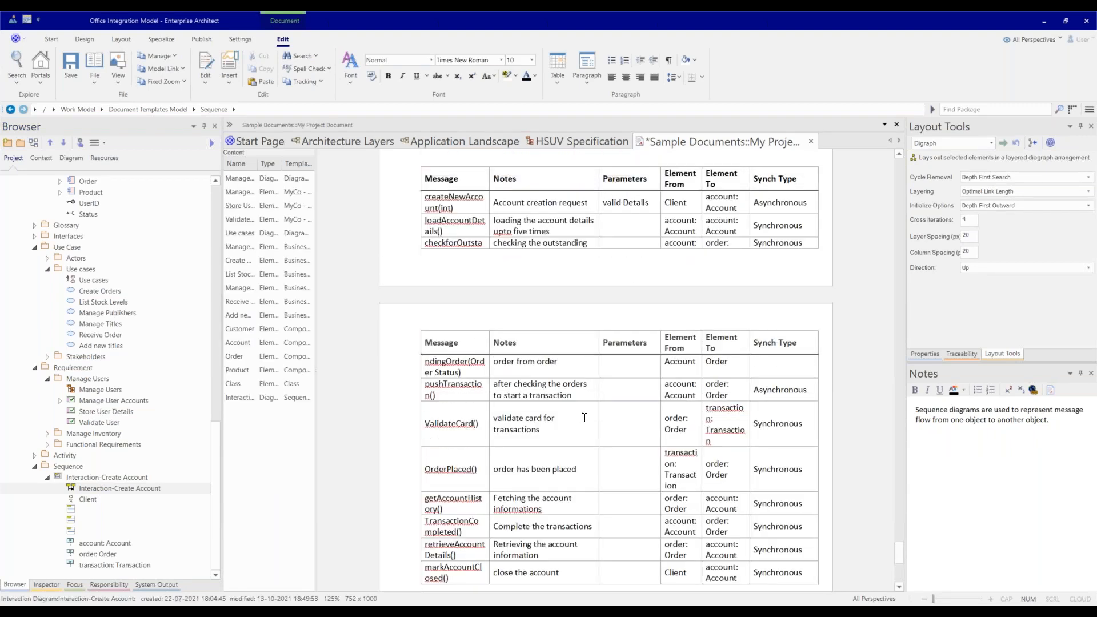
Step: Review the generated Interaction-Create Account sequence diagram and its message table, from the Message column to Synch Type
{"action": "scroll", "coordinate": [547, 391], "scroll_direction": "down", "scroll_amount": 2}
{"action": "left_click", "coordinate": [545, 372]}
{"action": "left_click_drag", "start_coordinate": [465, 451], "coordinate": [469, 469]}
{"action": "left_click", "coordinate": [498, 460]}
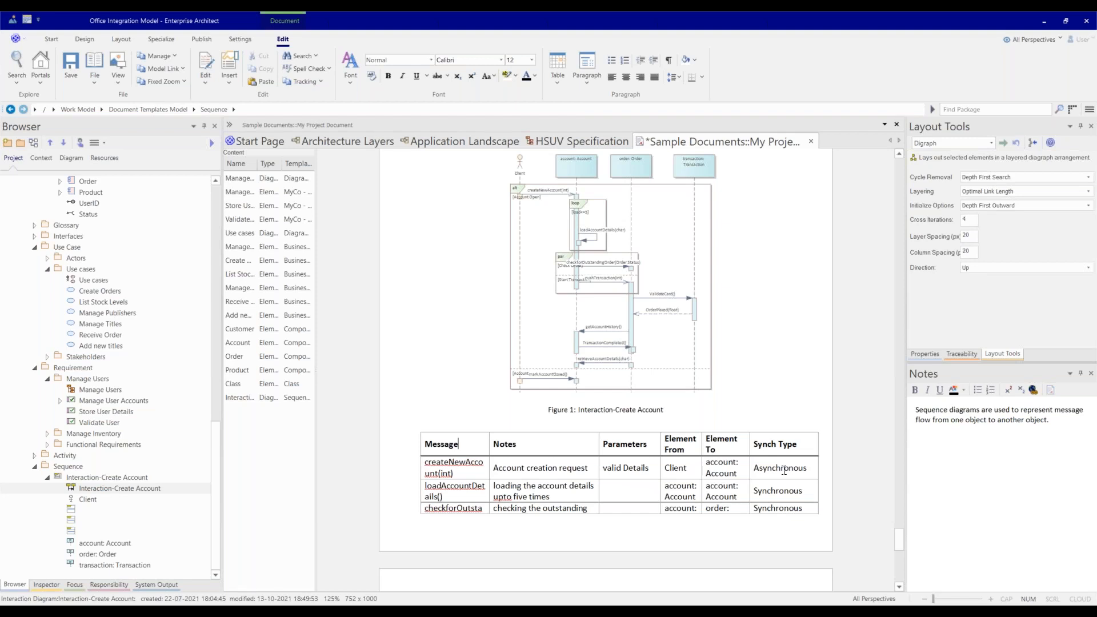
{"action": "left_click", "coordinate": [789, 448]}
Step: Save the document changes and start exporting it to a file in Word Document Format (*.DOCX)
{"action": "left_click", "coordinate": [95, 82]}
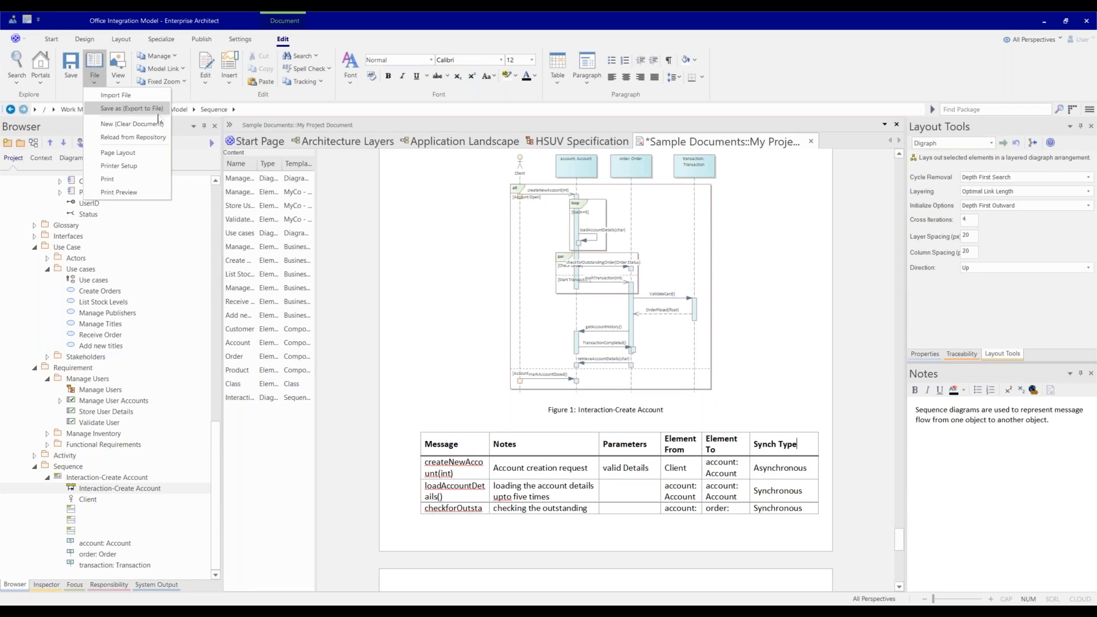
{"action": "key", "text": "Escape"}
{"action": "key", "text": "Return"}
{"action": "left_click", "coordinate": [602, 396]}
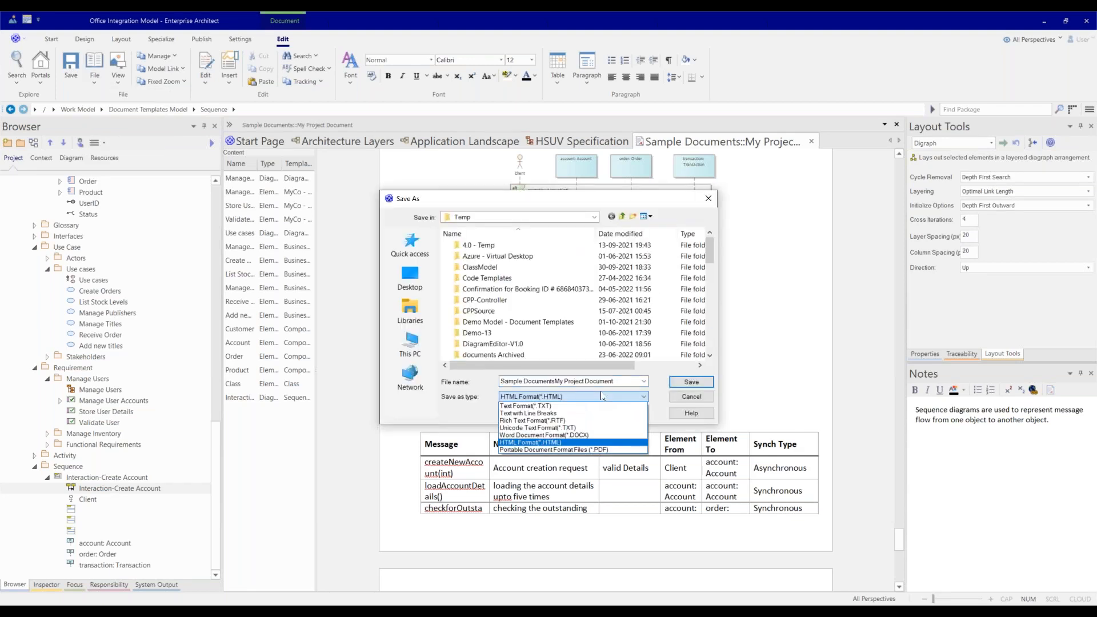
{"action": "left_click", "coordinate": [601, 435]}
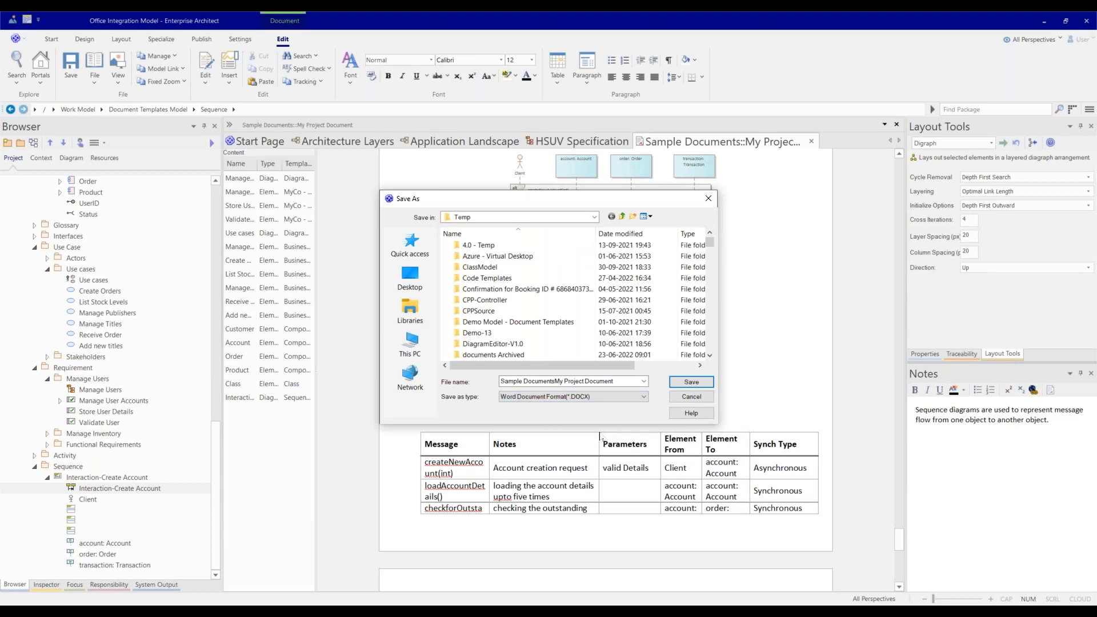
Step: Shorten the export file name to My Project Document and save it in the Temp folder
{"action": "key", "text": "shift+Tab"}
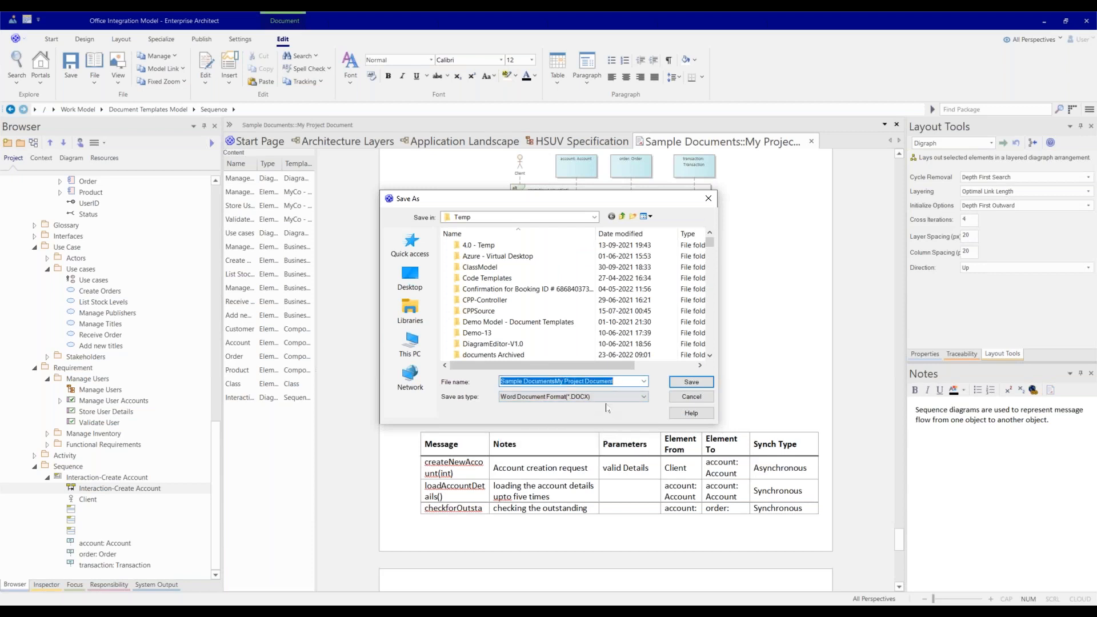
{"action": "key", "text": "Home"}
{"action": "key", "text": "shift+Right"}
{"action": "key", "text": "shift+Right"}
{"action": "key", "text": "shift+Right"}
{"action": "key", "text": "shift+Right"}
{"action": "key", "text": "shift+Right"}
{"action": "key", "text": "shift+Right"}
{"action": "key", "text": "shift+Right"}
{"action": "key", "text": "shift+Right"}
{"action": "key", "text": "shift+Right"}
{"action": "key", "text": "shift+Right"}
{"action": "key", "text": "shift+Right"}
{"action": "key", "text": "shift+Right"}
{"action": "key", "text": "shift+Right"}
{"action": "key", "text": "shift+Right"}
{"action": "key", "text": "Delete"}
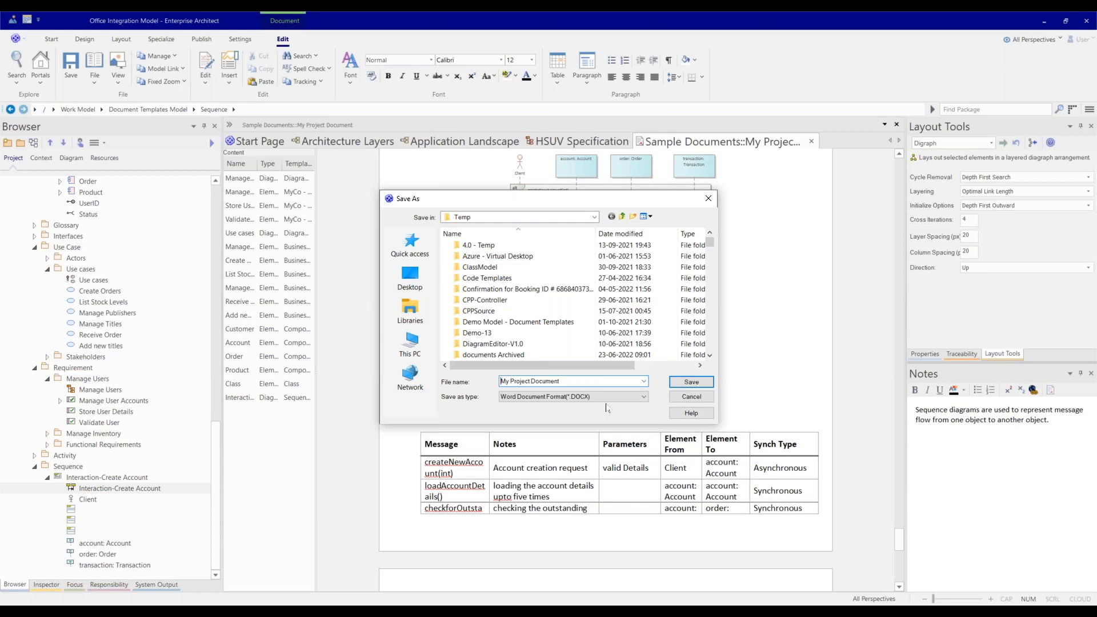
{"action": "key", "text": "Return"}
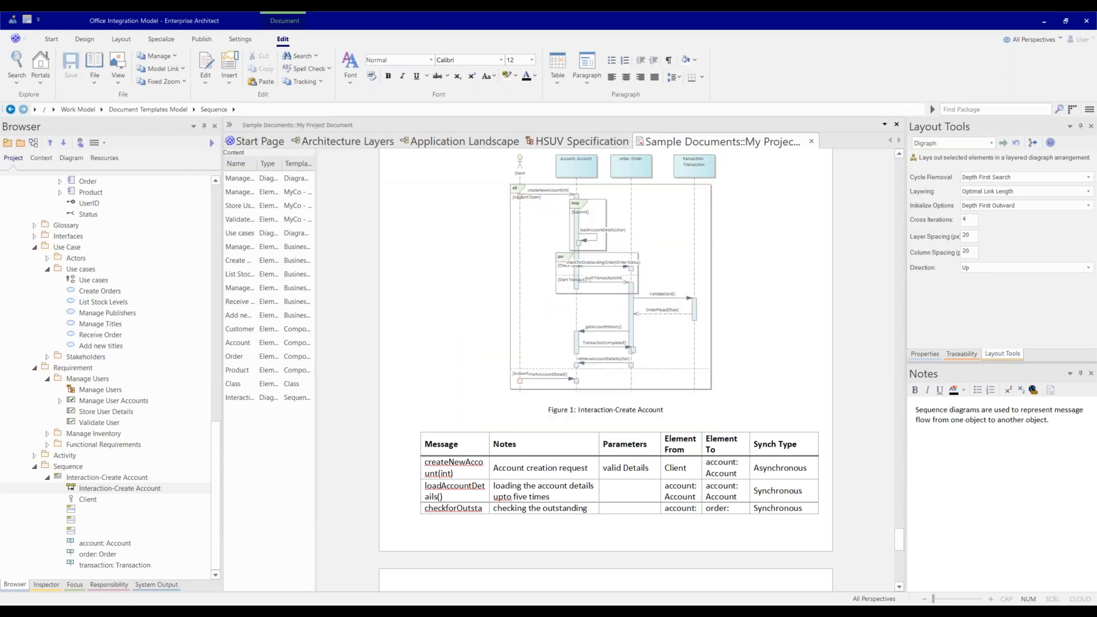
Step: Try to open the exported My Project Document from the recent files in File Explorer, and return to Enterprise Architect
{"action": "left_click", "coordinate": [201, 39]}
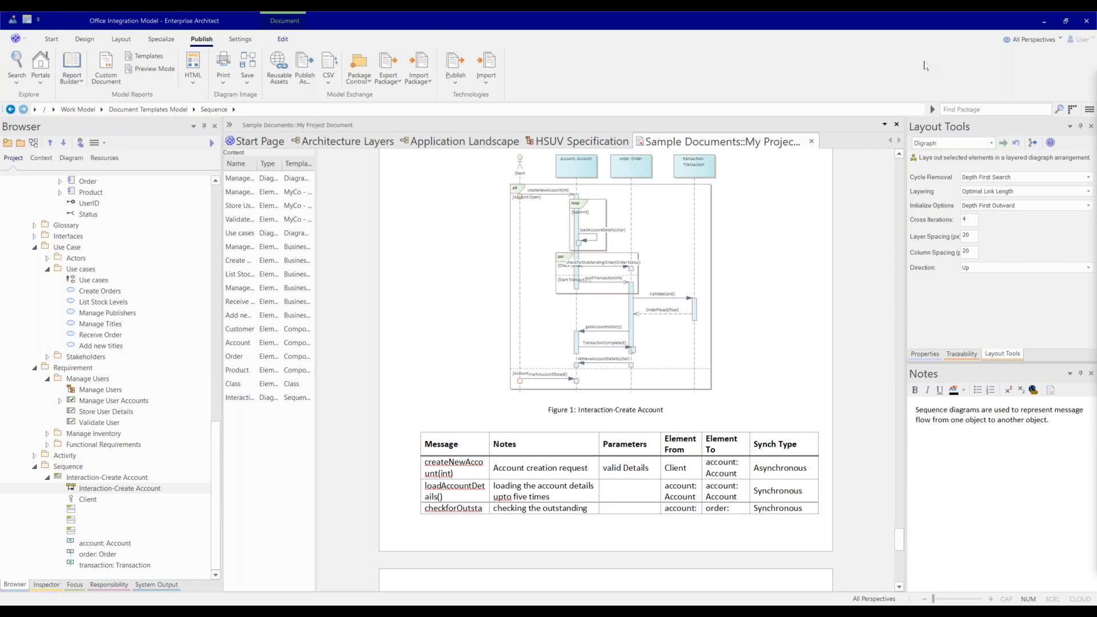
{"action": "key", "text": "super+e"}
{"action": "left_click_drag", "start_coordinate": [924, 65], "coordinate": [369, 126]}
{"action": "scroll", "coordinate": [532, 323], "scroll_direction": "down", "scroll_amount": 1}
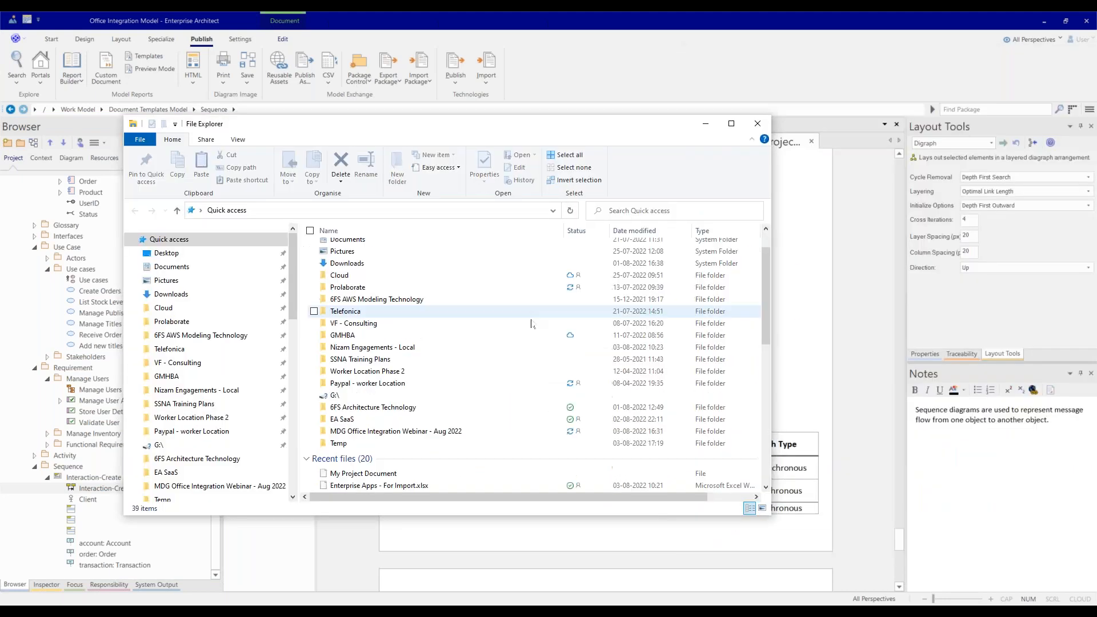
{"action": "scroll", "coordinate": [531, 323], "scroll_direction": "down", "scroll_amount": 3}
{"action": "left_click", "coordinate": [381, 366]}
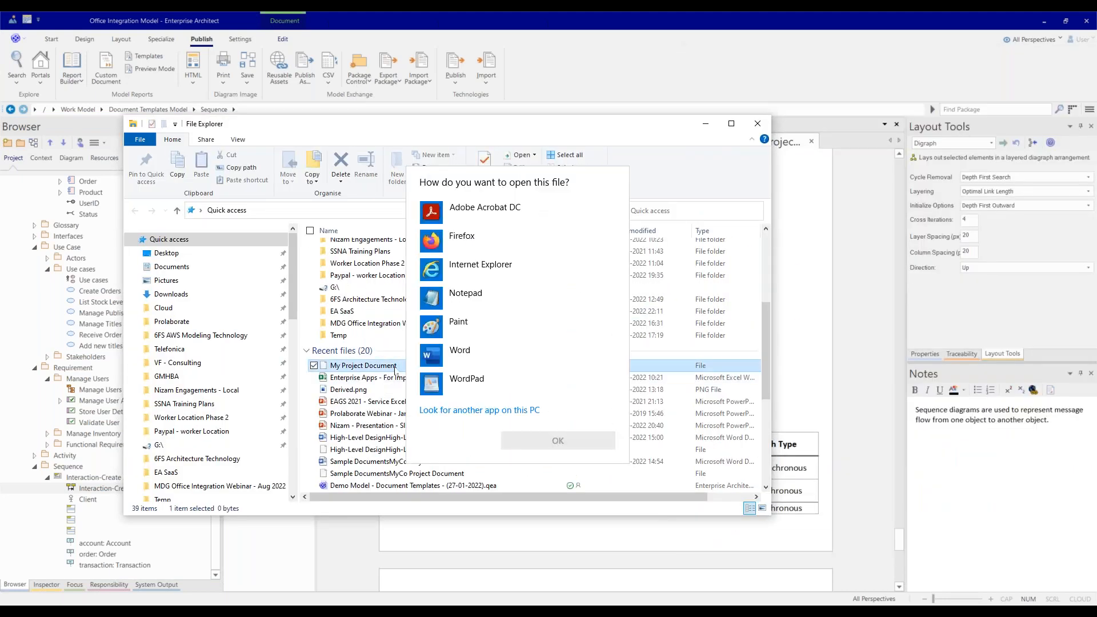
{"action": "left_click", "coordinate": [169, 252]}
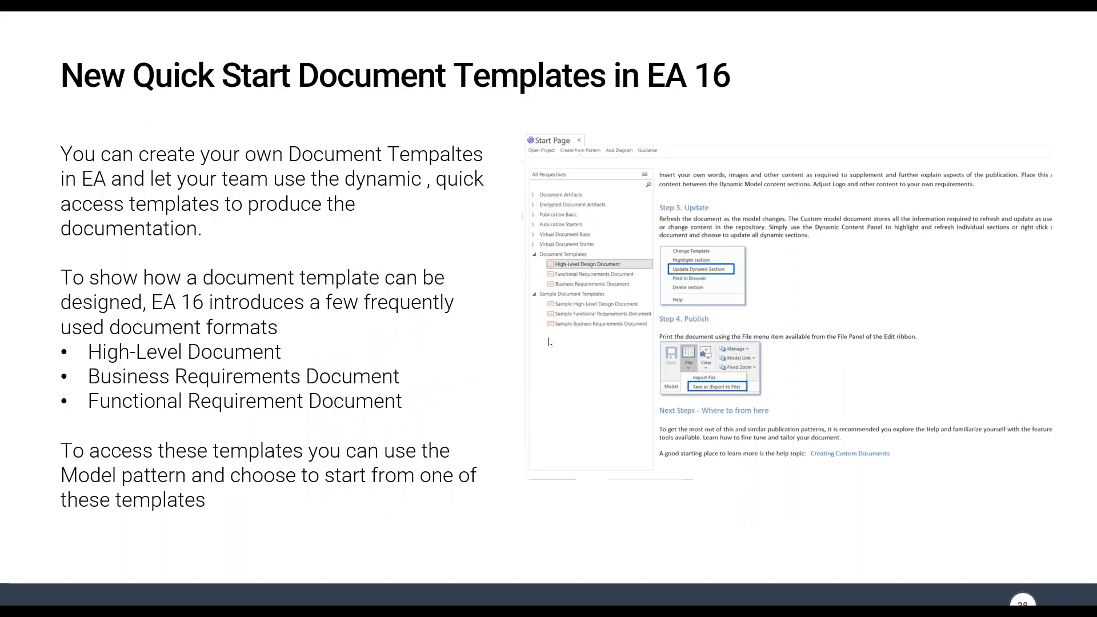
{"action": "key", "text": "alt+Tab"}
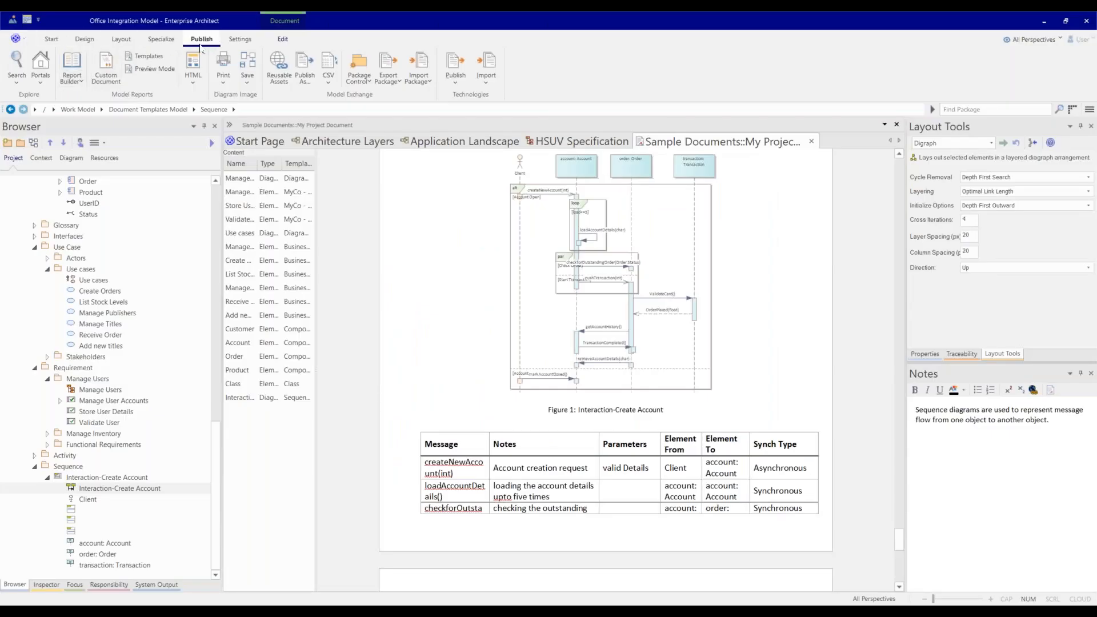
Step: Export the document again to the Temp folder as My Project Document in Word Document Format (*.DOCX)
{"action": "left_click", "coordinate": [227, 82]}
{"action": "left_click", "coordinate": [282, 39]}
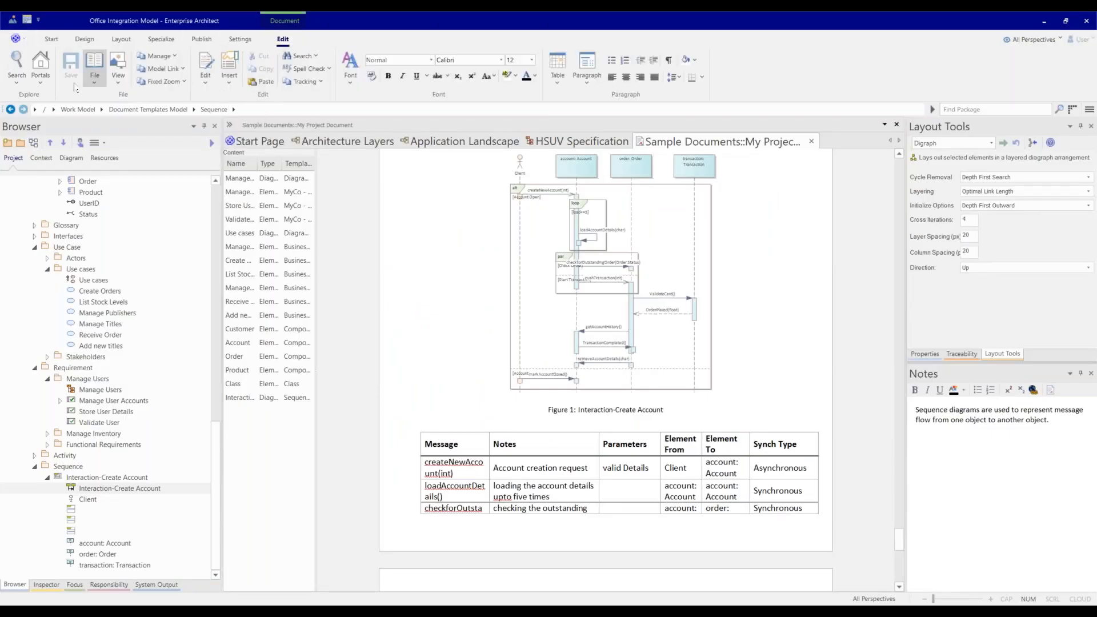
{"action": "left_click", "coordinate": [95, 73]}
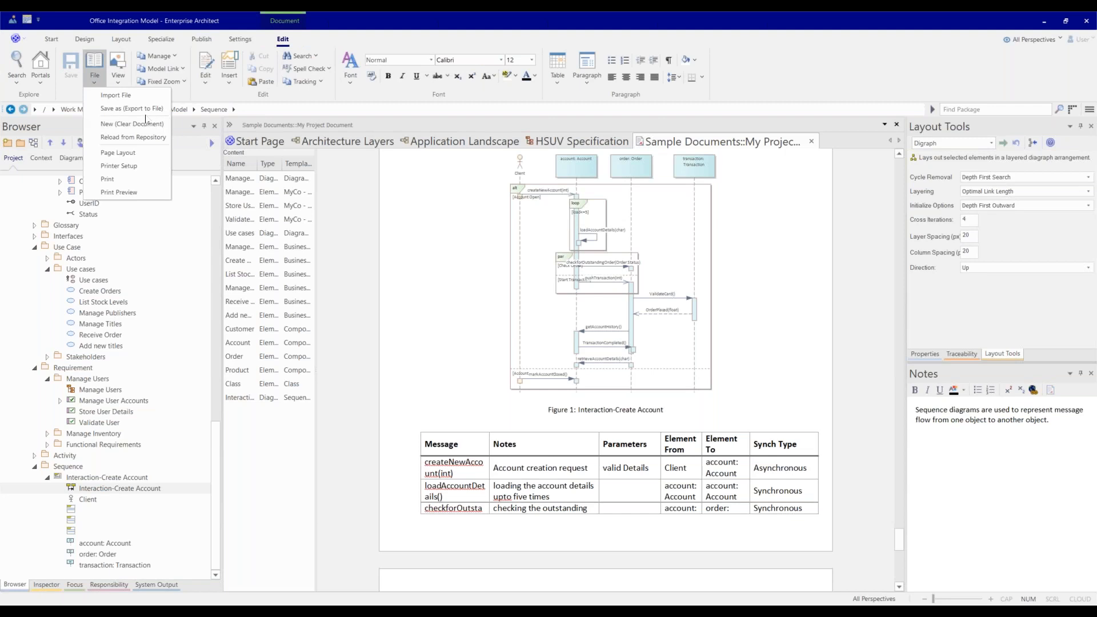
{"action": "left_click", "coordinate": [131, 108]}
{"action": "left_click", "coordinate": [572, 397]}
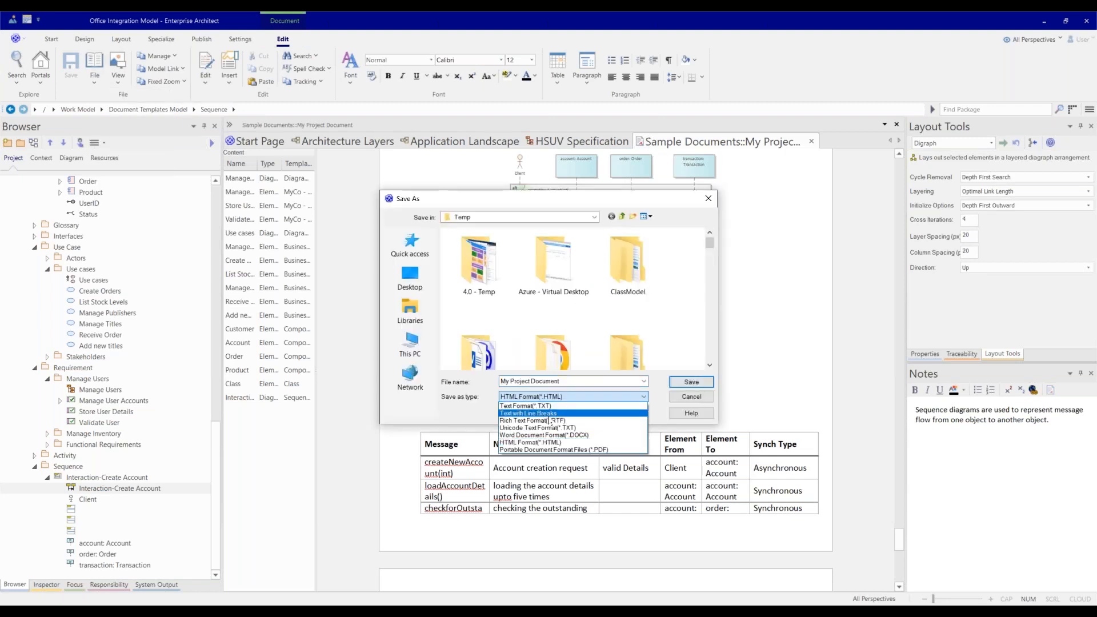
{"action": "left_click", "coordinate": [557, 435]}
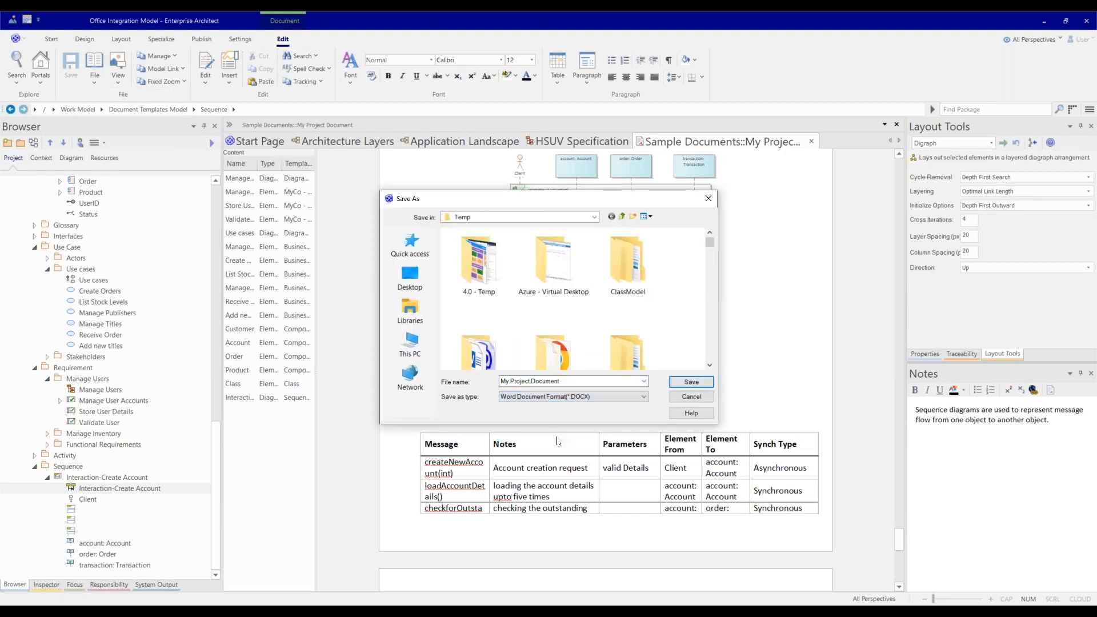
{"action": "left_click", "coordinate": [682, 384]}
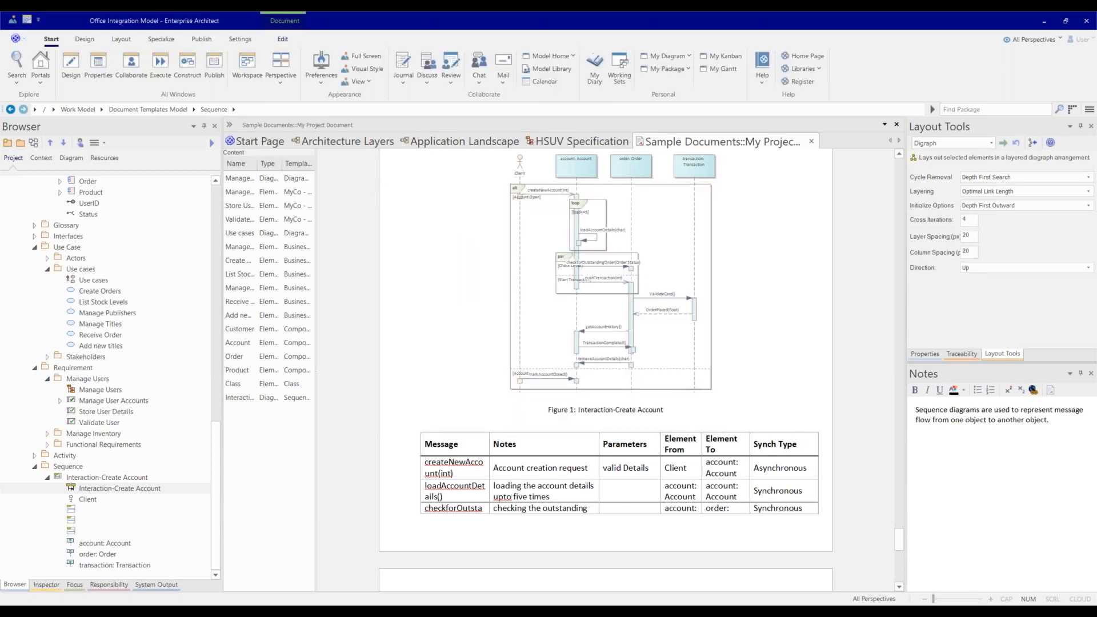
Step: Open My Project Document.docx in Word and review its requirements, use case and High Level Design sections
{"action": "key", "text": "Return"}
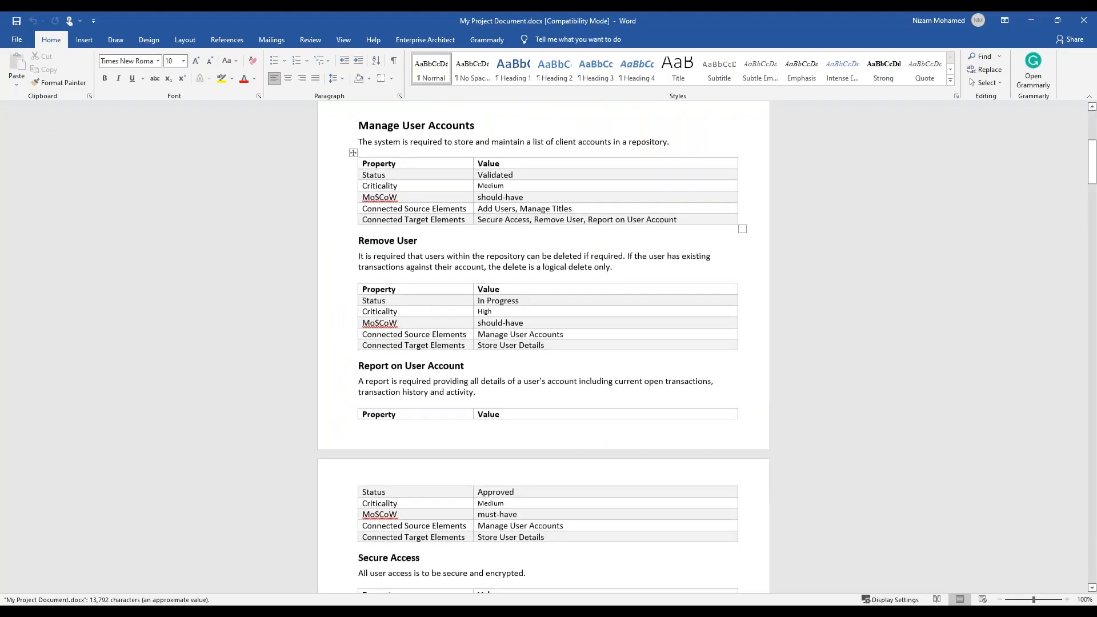
{"action": "scroll", "coordinate": [429, 284], "scroll_direction": "up", "scroll_amount": 20}
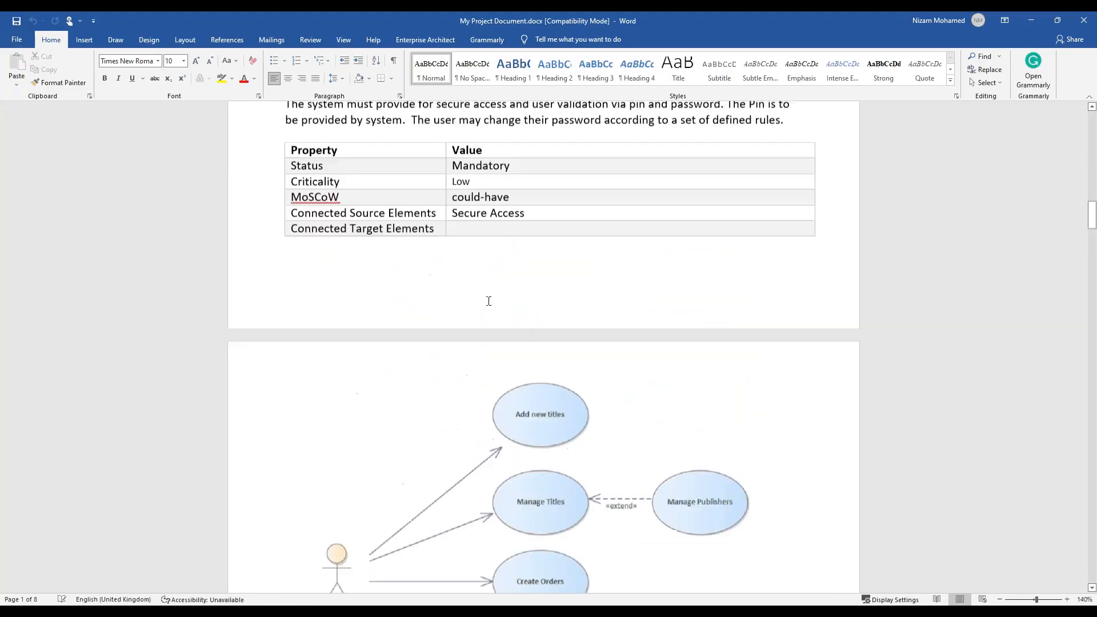
{"action": "scroll", "coordinate": [429, 284], "scroll_direction": "up", "scroll_amount": 10}
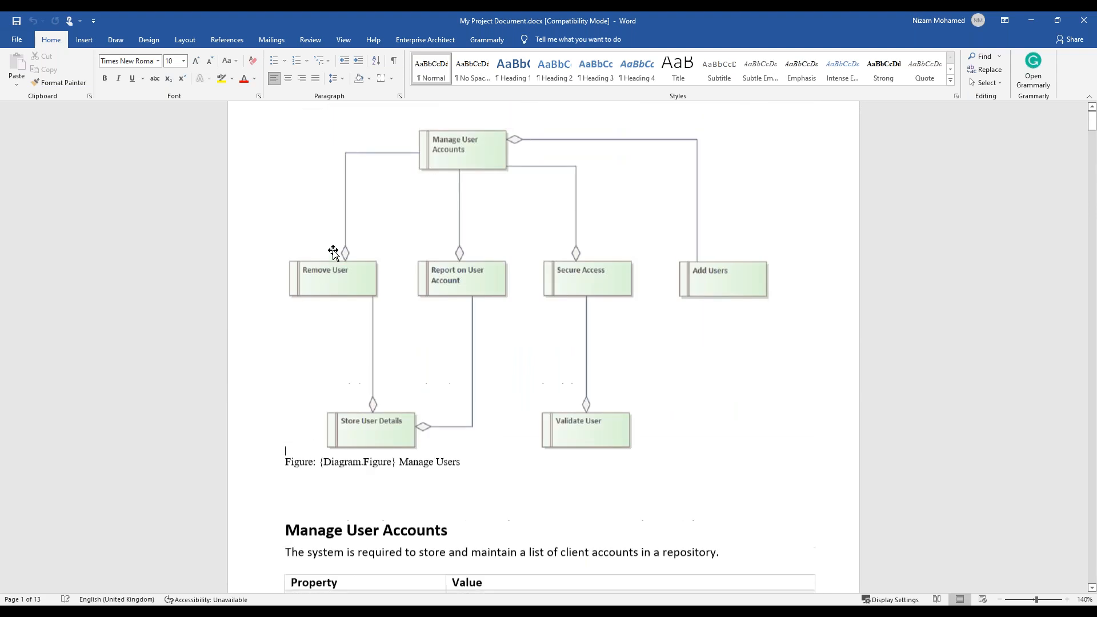
{"action": "scroll", "coordinate": [333, 410], "scroll_direction": "down", "scroll_amount": 3}
{"action": "left_click", "coordinate": [357, 418]}
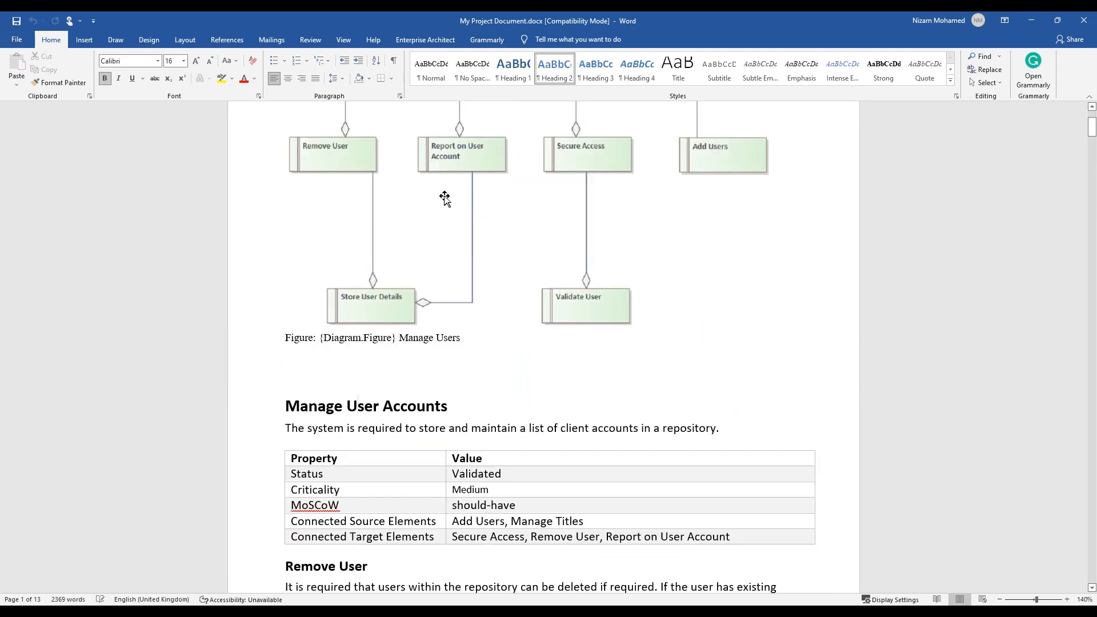
{"action": "scroll", "coordinate": [418, 392], "scroll_direction": "down", "scroll_amount": 20}
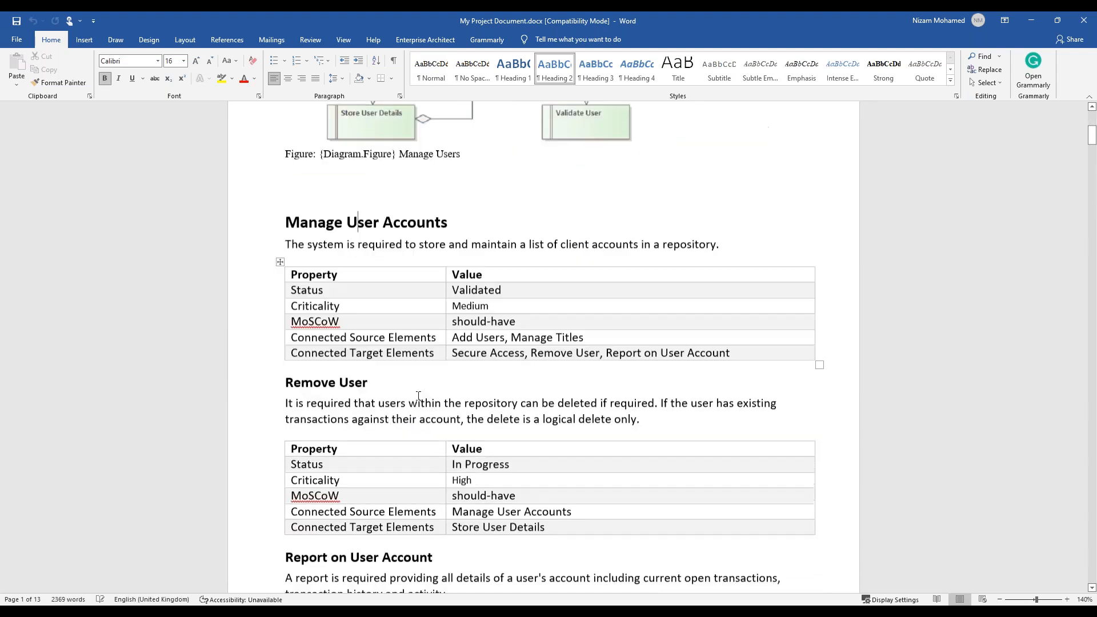
{"action": "scroll", "coordinate": [425, 384], "scroll_direction": "down", "scroll_amount": 20}
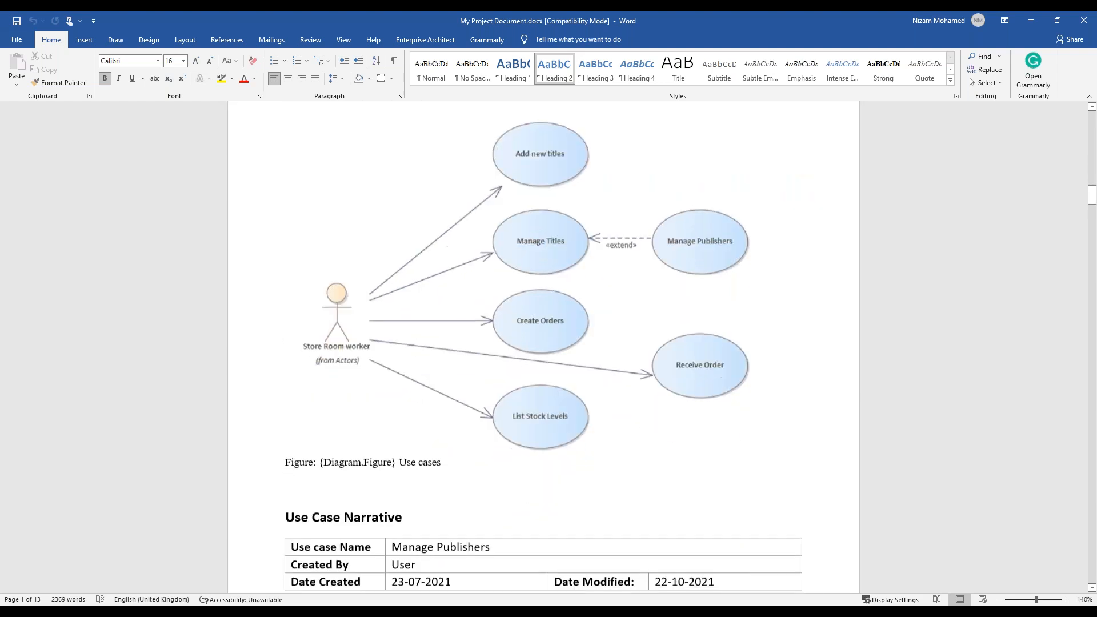
{"action": "scroll", "coordinate": [438, 379], "scroll_direction": "down", "scroll_amount": 20}
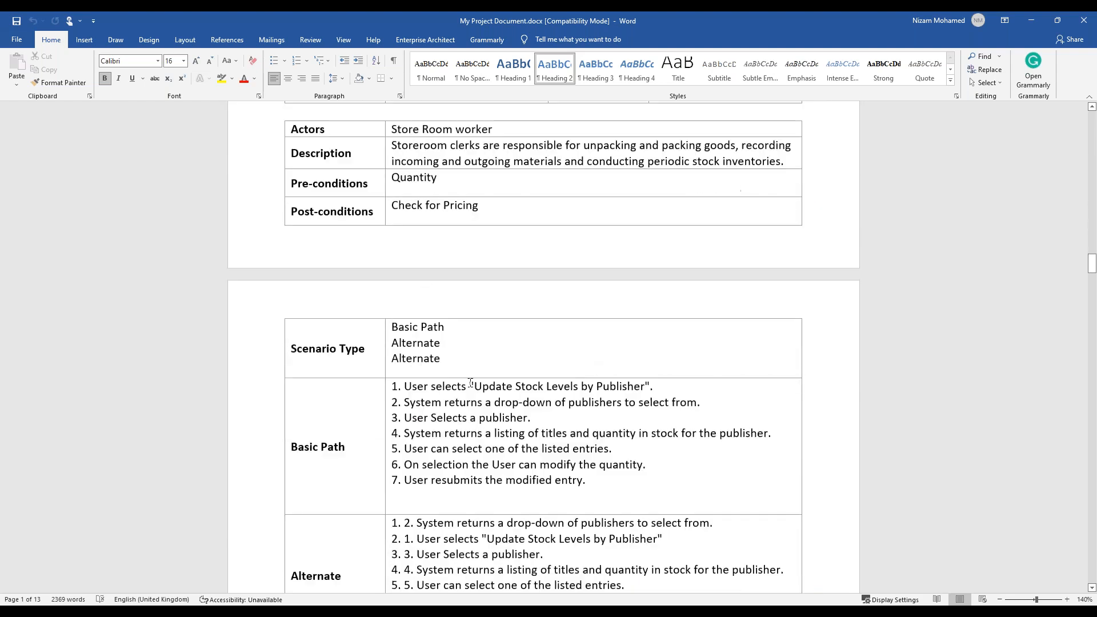
{"action": "scroll", "coordinate": [483, 383], "scroll_direction": "down", "scroll_amount": 20}
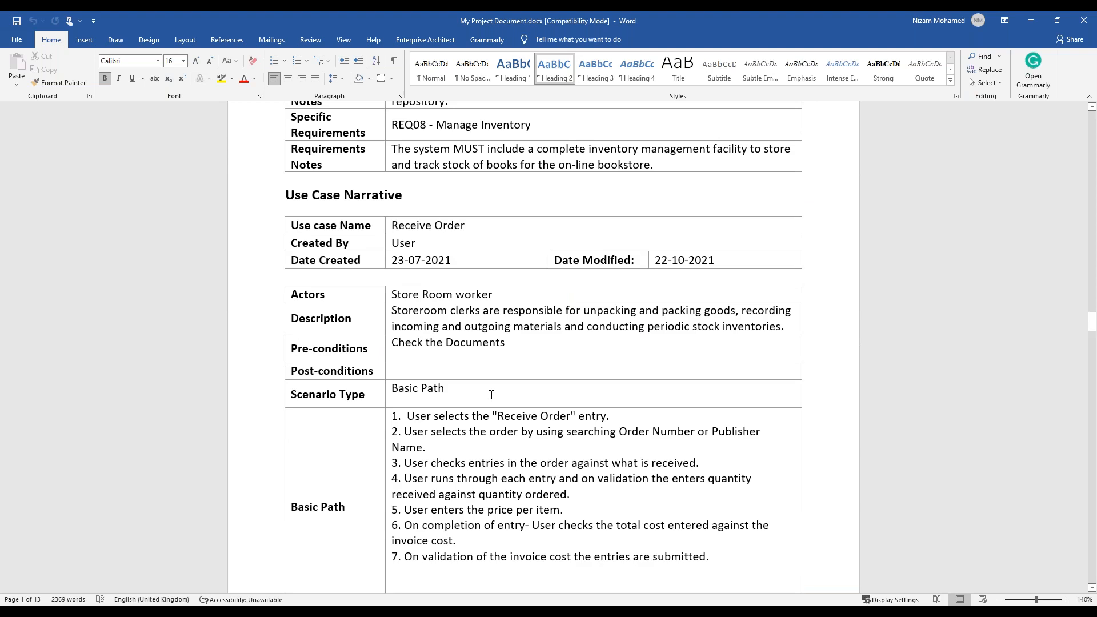
{"action": "scroll", "coordinate": [686, 447], "scroll_direction": "down", "scroll_amount": 3}
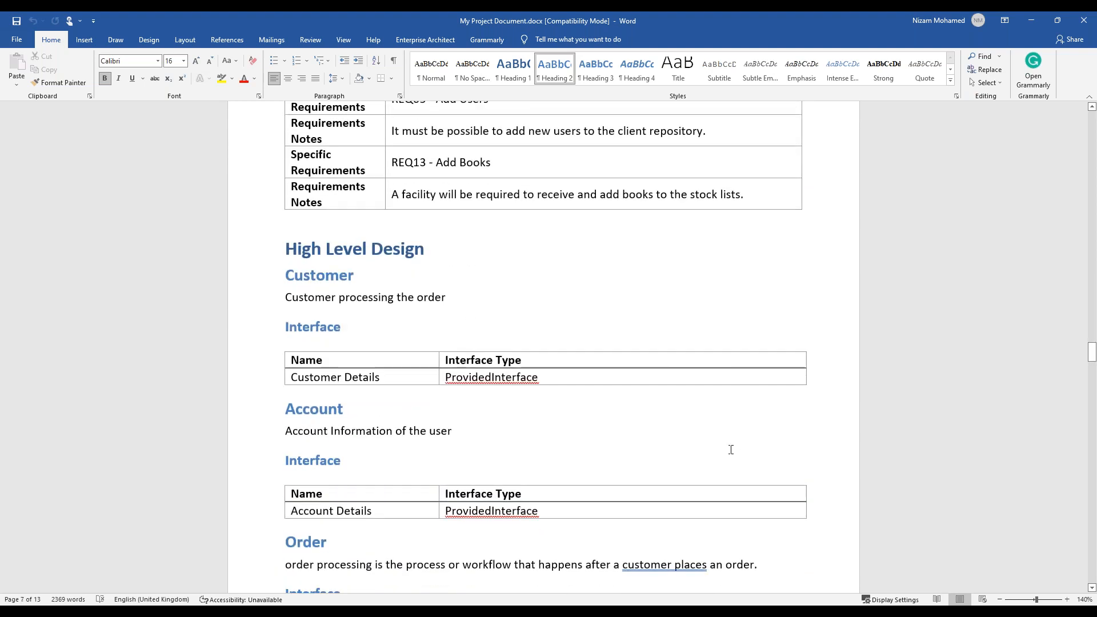
{"action": "left_click_drag", "start_coordinate": [1092, 355], "coordinate": [1091, 513]}
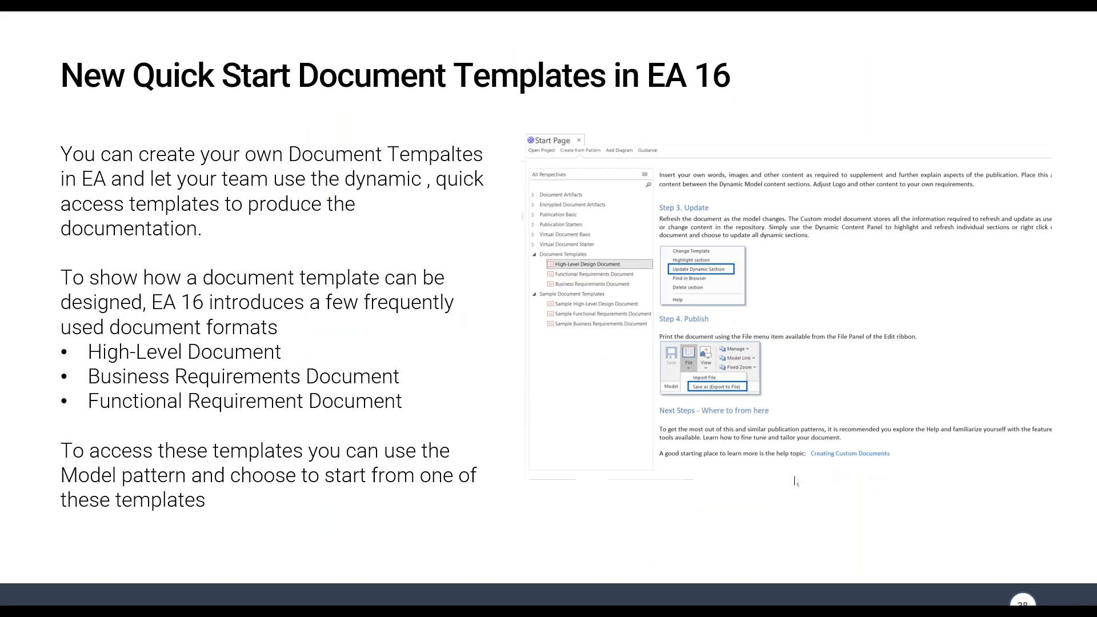
{"action": "left_click", "coordinate": [766, 403]}
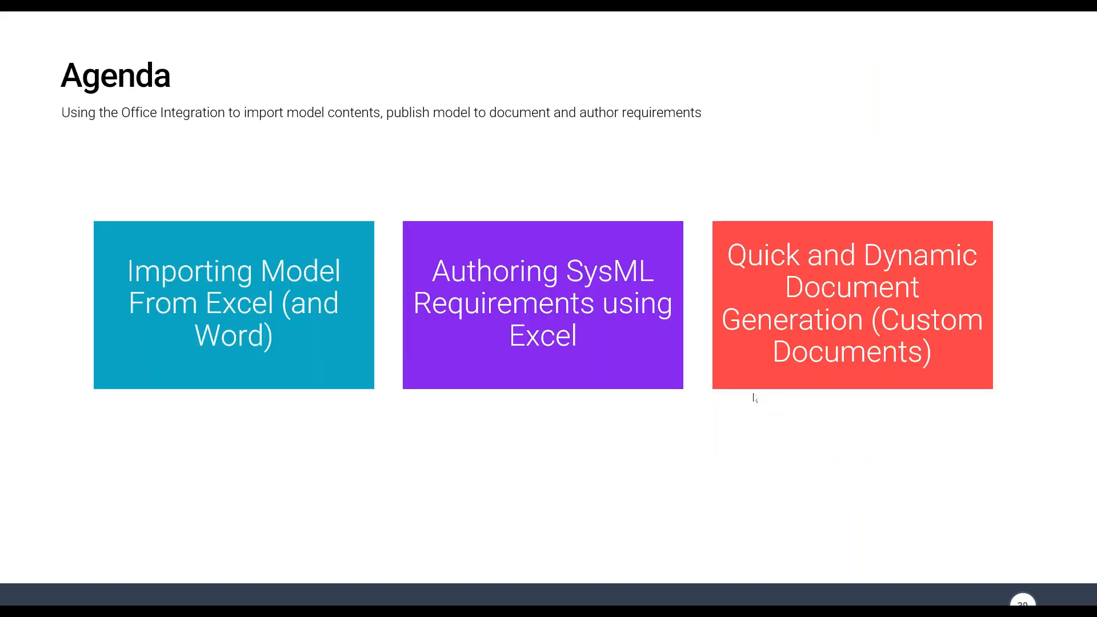